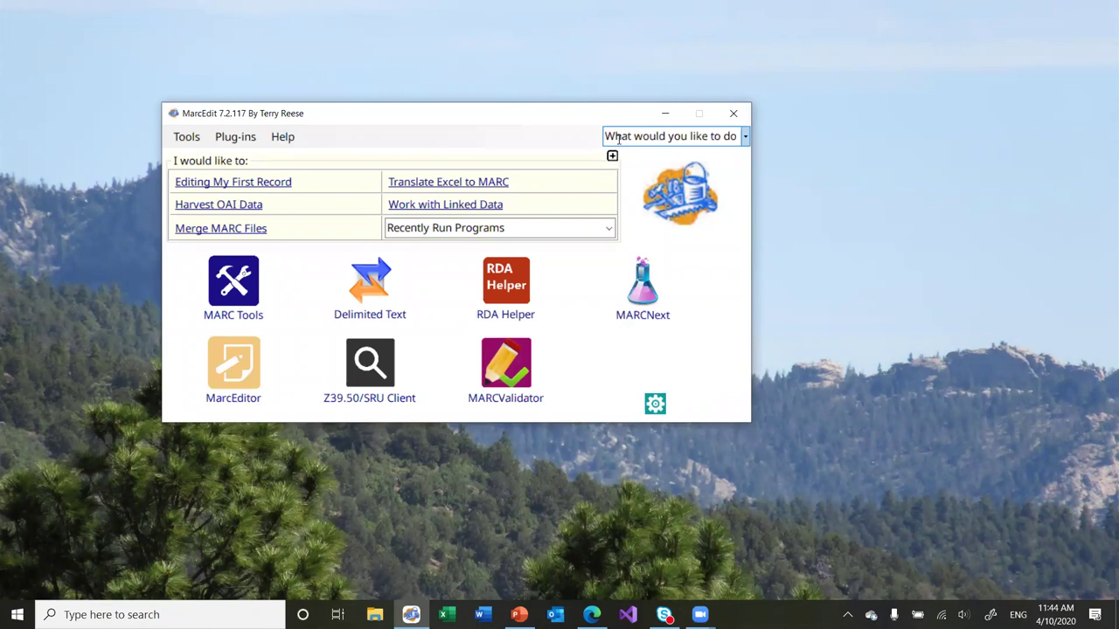
{"action": "left_click", "coordinate": [618, 139]}
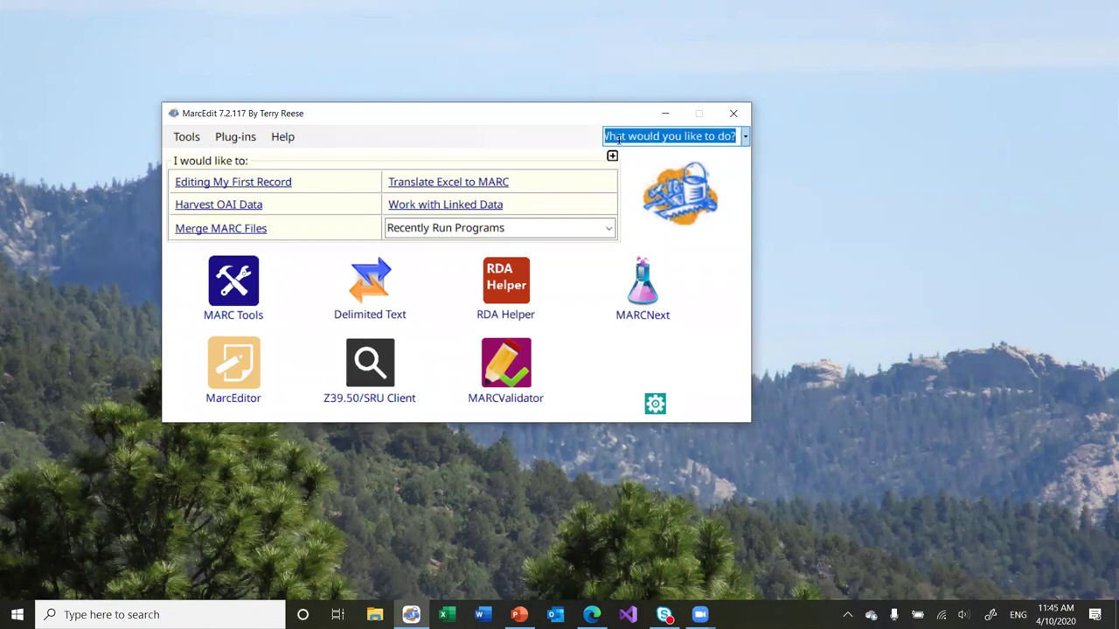
{"action": "type", "text": "mer"}
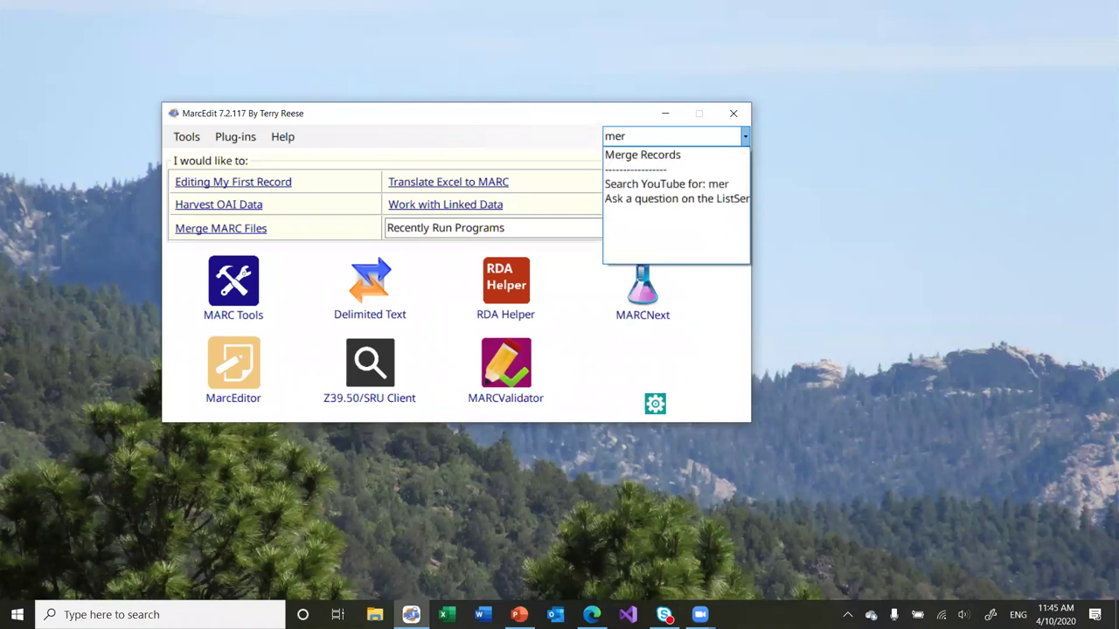
{"action": "key", "text": "Down"}
{"action": "key", "text": "Return"}
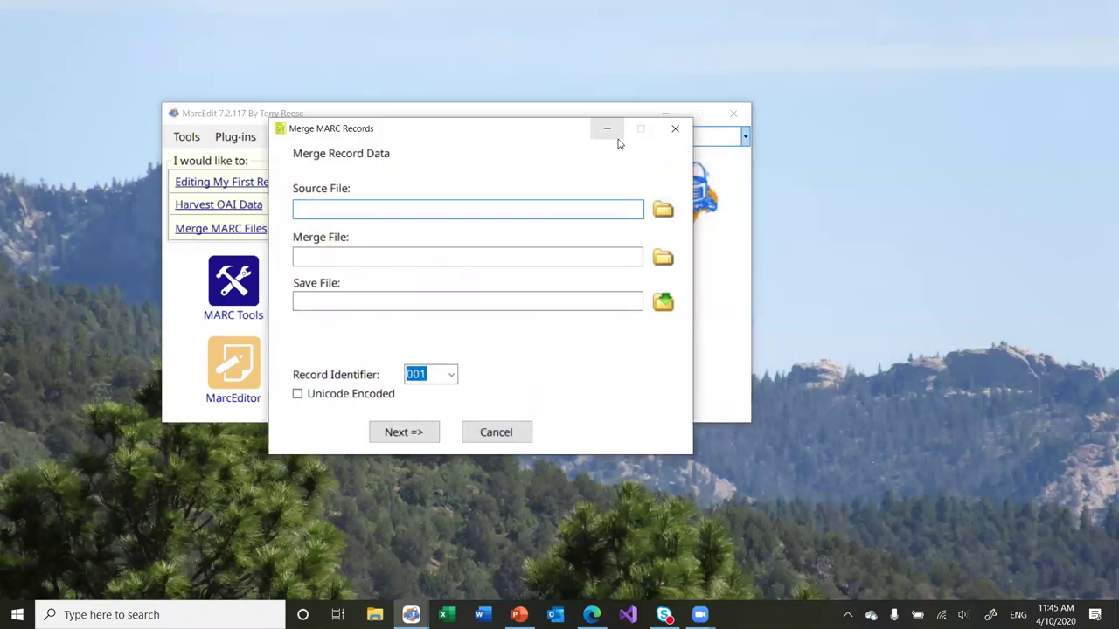
{"action": "left_click", "coordinate": [517, 434]}
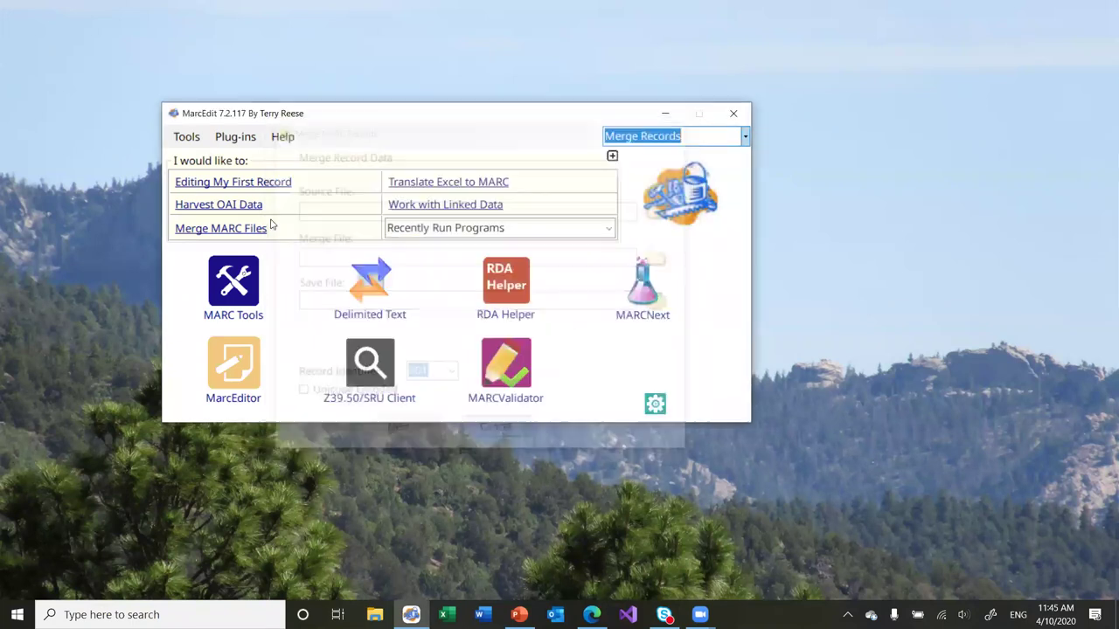
Open the Merge Records tool from the MARC processing tools and show the record identifier options
{"action": "left_click", "coordinate": [197, 142]}
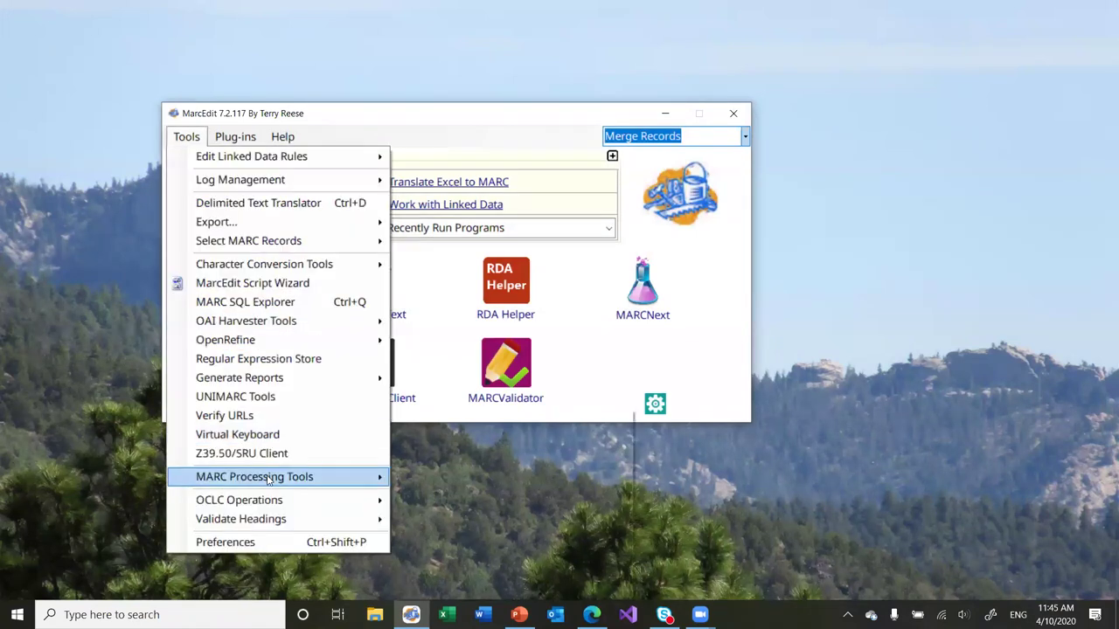
{"action": "mouse_move", "coordinate": [269, 479]}
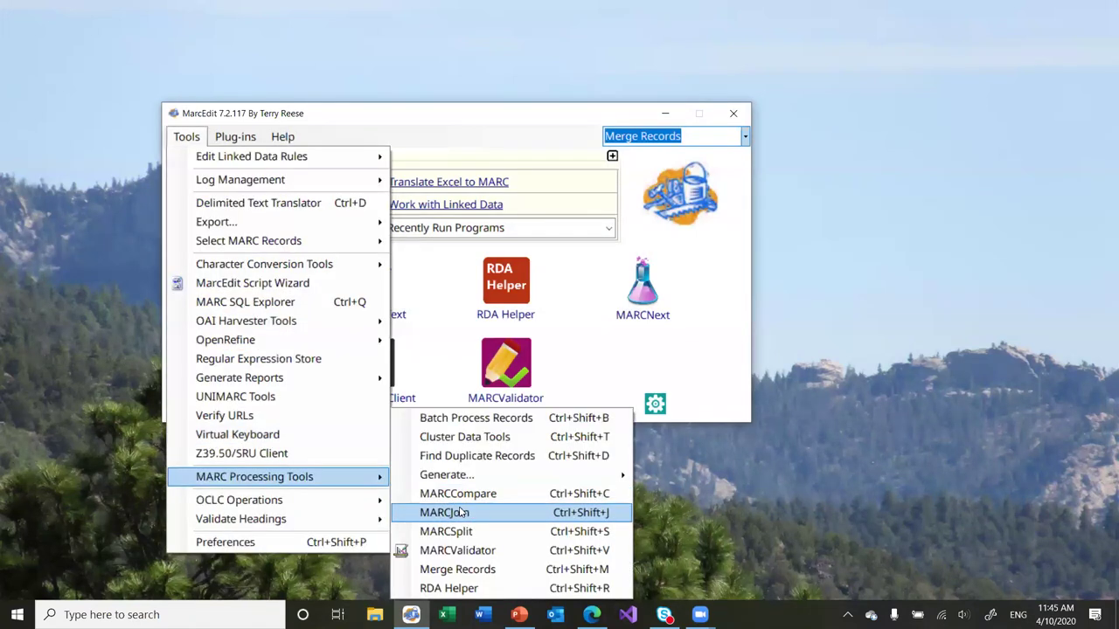
{"action": "left_click", "coordinate": [481, 569]}
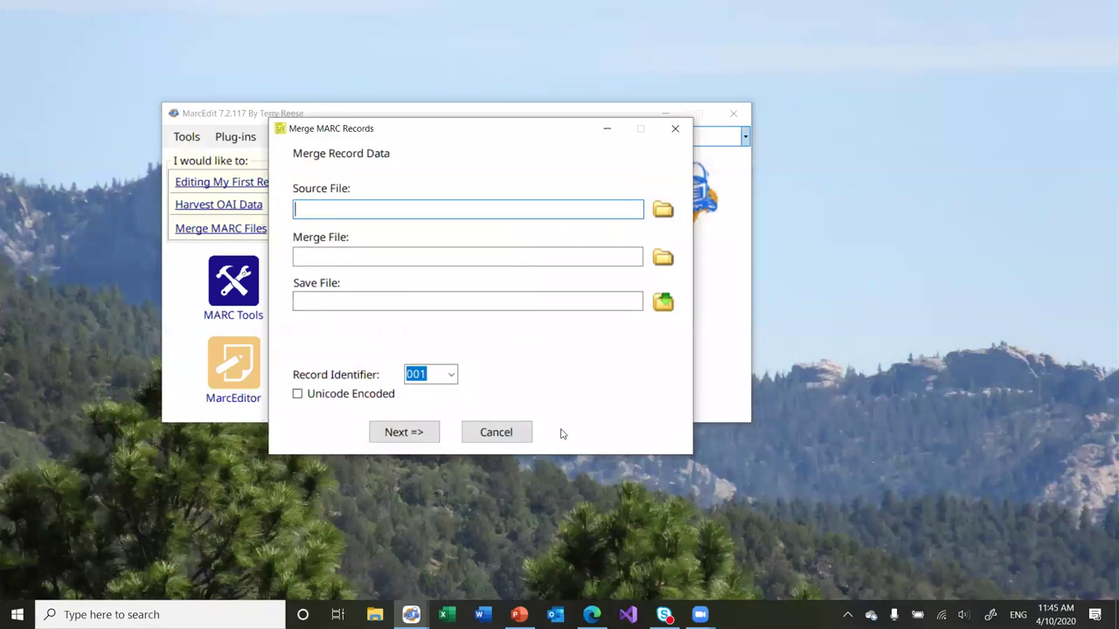
{"action": "left_click", "coordinate": [452, 375]}
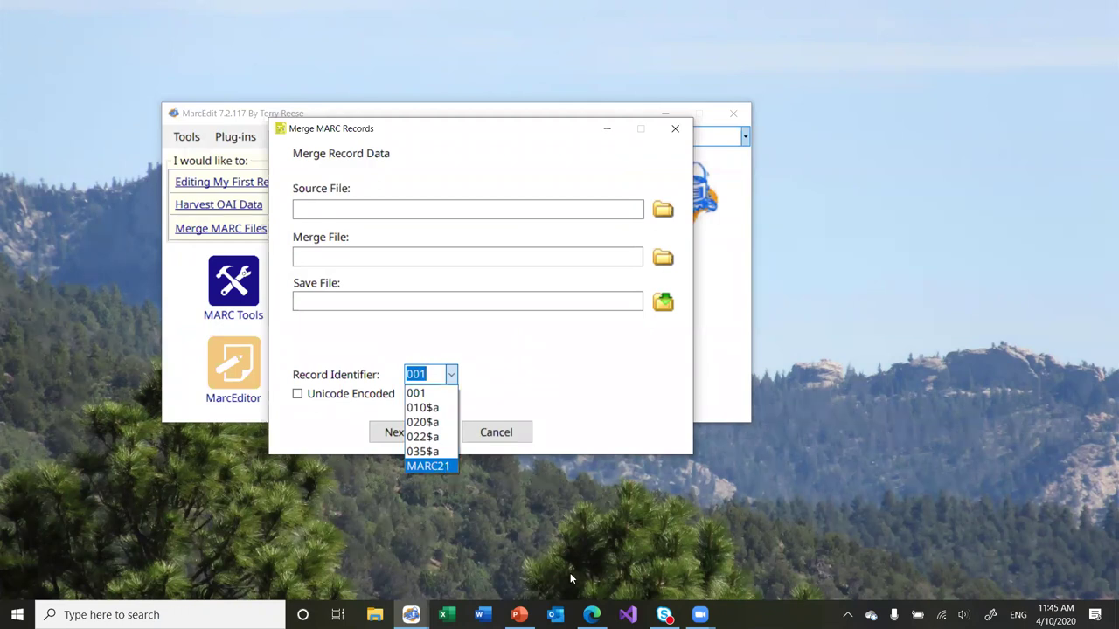
Close the Skype for Business window
{"action": "right_click", "coordinate": [664, 614]}
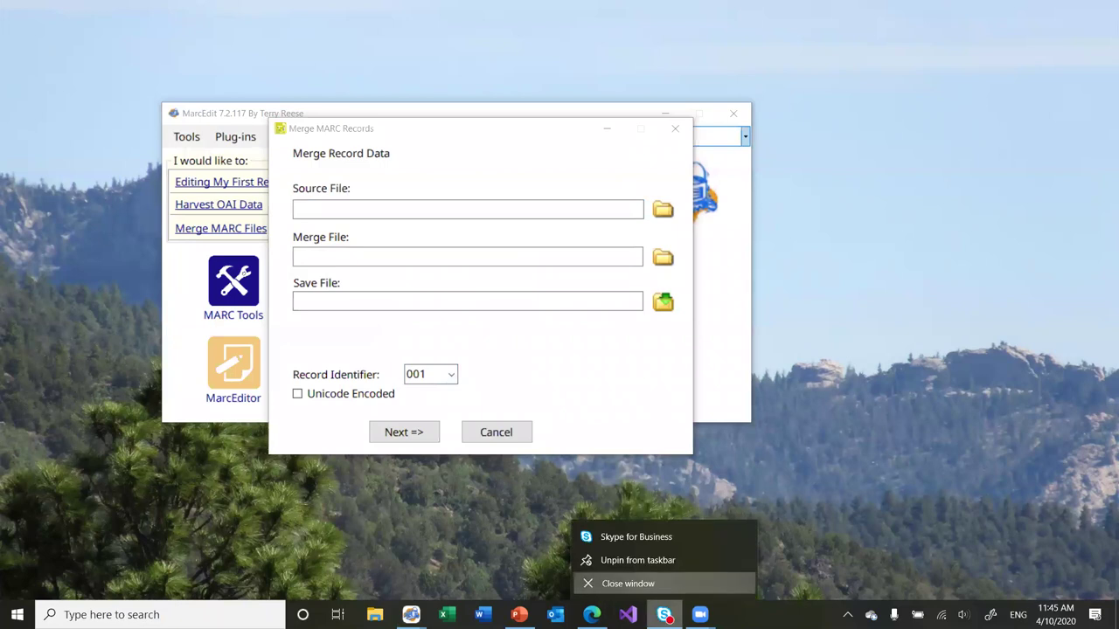
{"action": "left_click", "coordinate": [627, 583]}
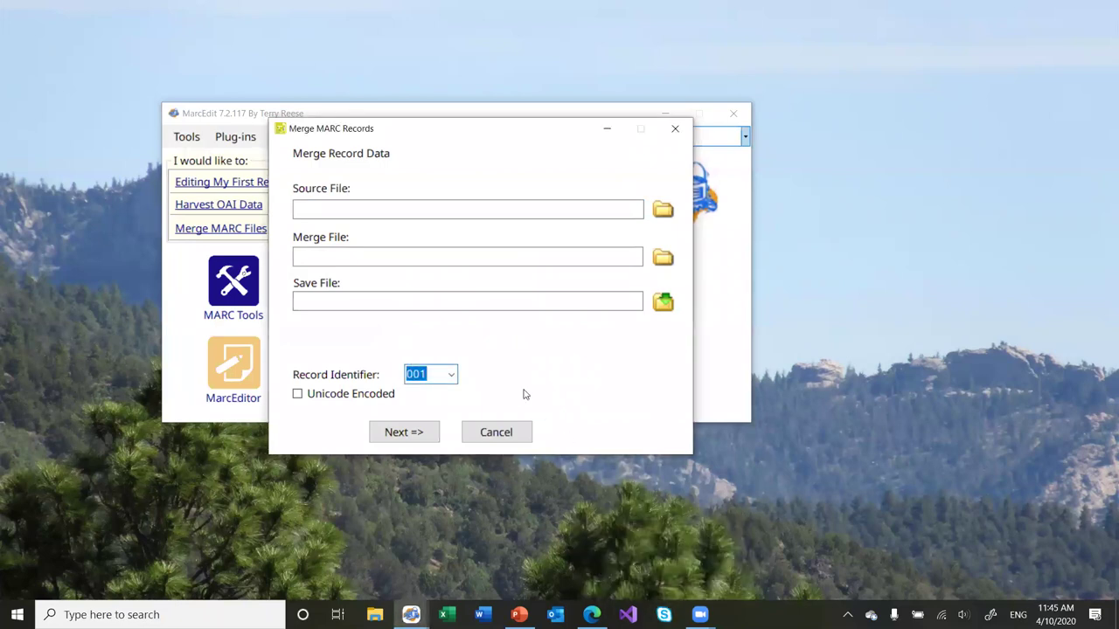
Choose MARC21 as the record identifier and review the customizable merge fields, leaving field customization switched off
{"action": "left_click", "coordinate": [451, 378]}
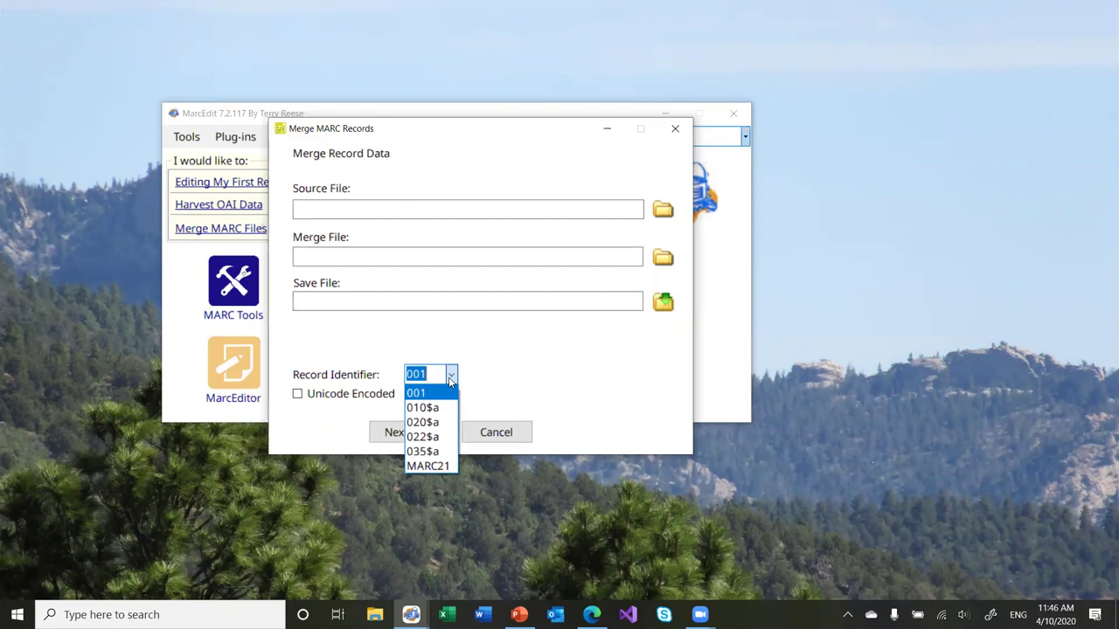
{"action": "left_click", "coordinate": [431, 466]}
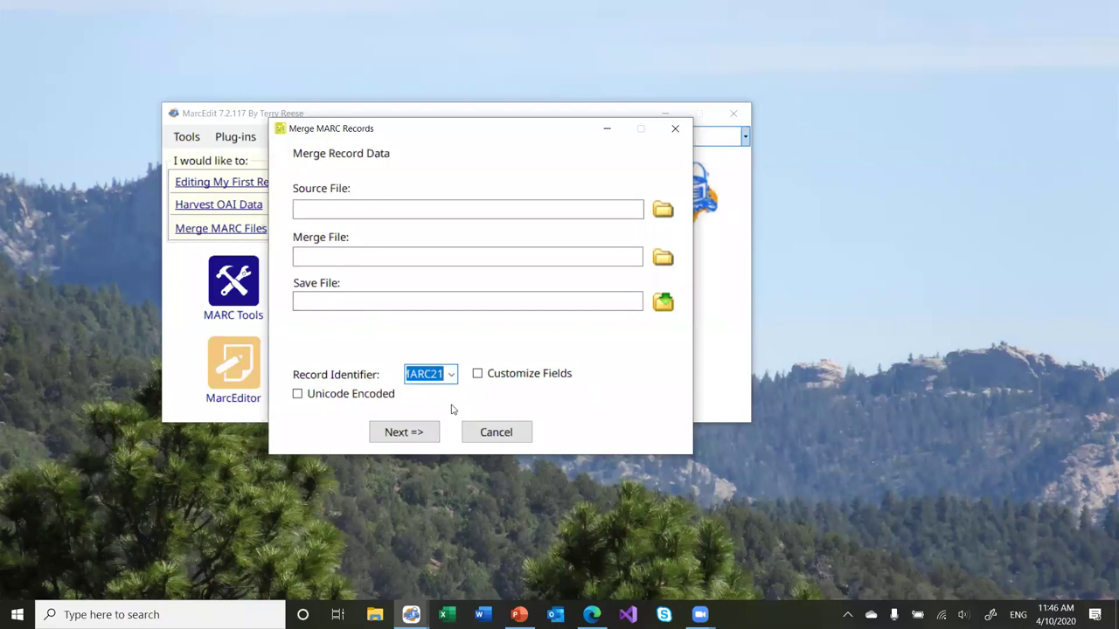
{"action": "left_click", "coordinate": [477, 378]}
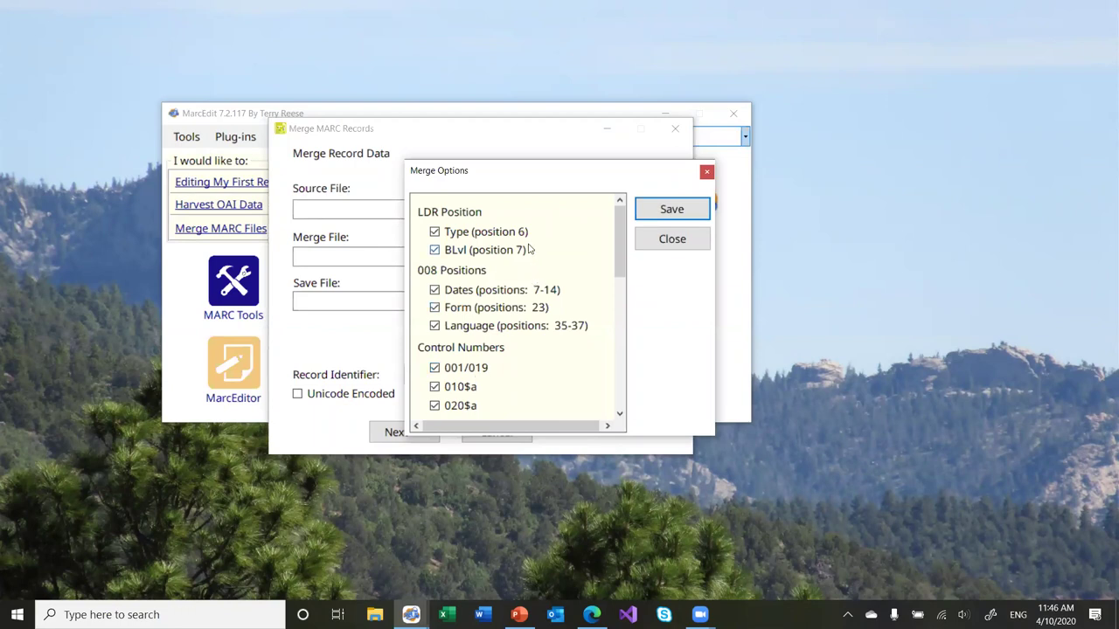
{"action": "scroll", "coordinate": [515, 247], "scroll_direction": "down", "scroll_amount": 1}
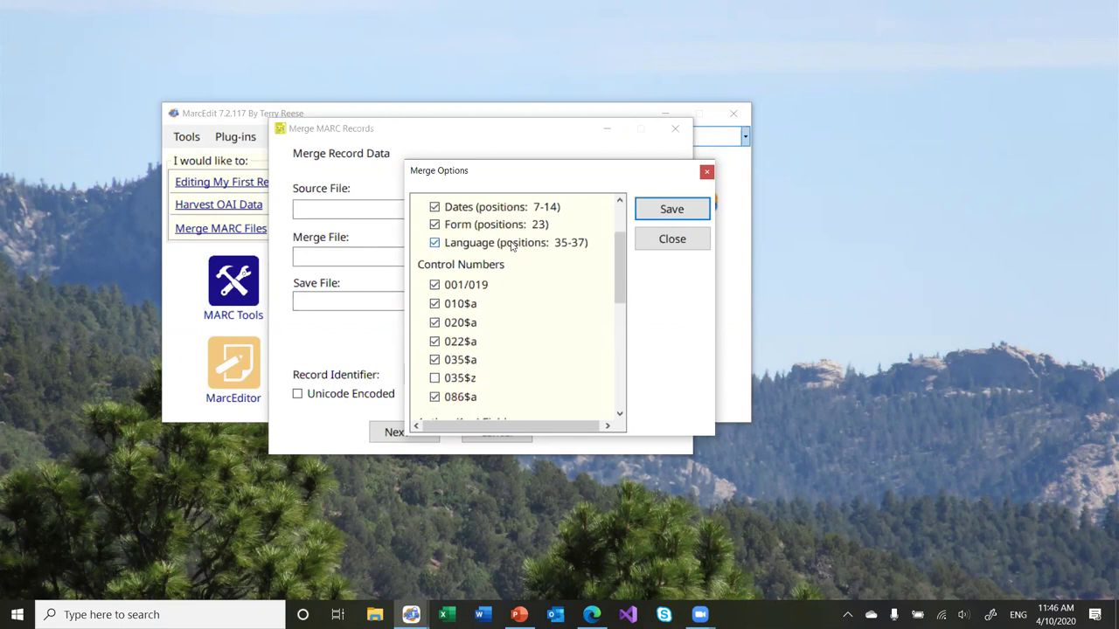
{"action": "scroll", "coordinate": [512, 246], "scroll_direction": "down", "scroll_amount": 1}
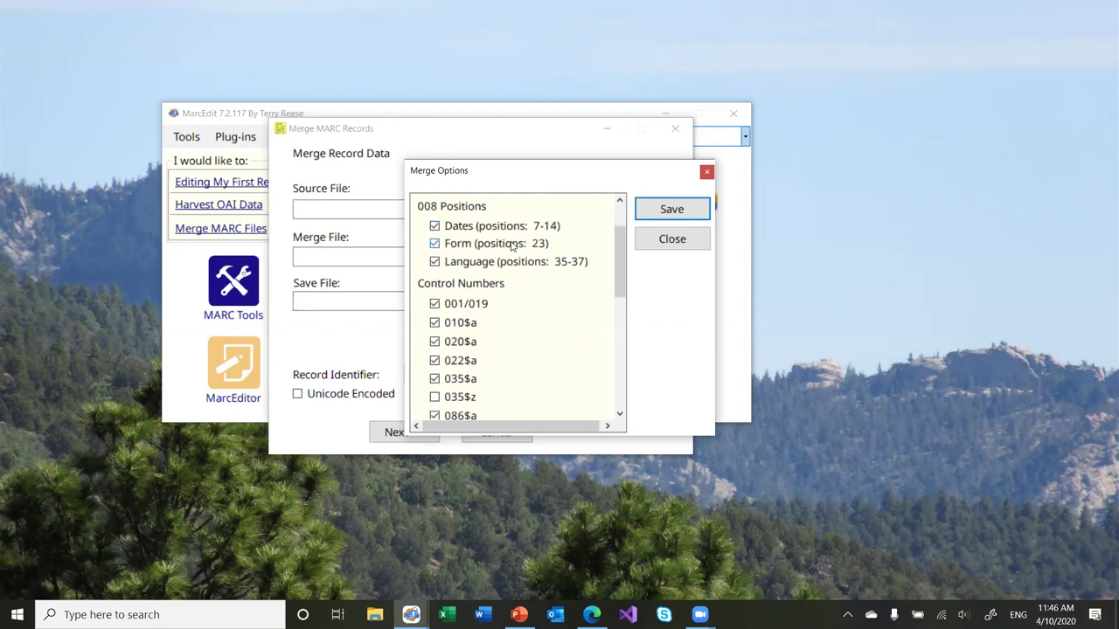
{"action": "scroll", "coordinate": [540, 343], "scroll_direction": "down", "scroll_amount": 2}
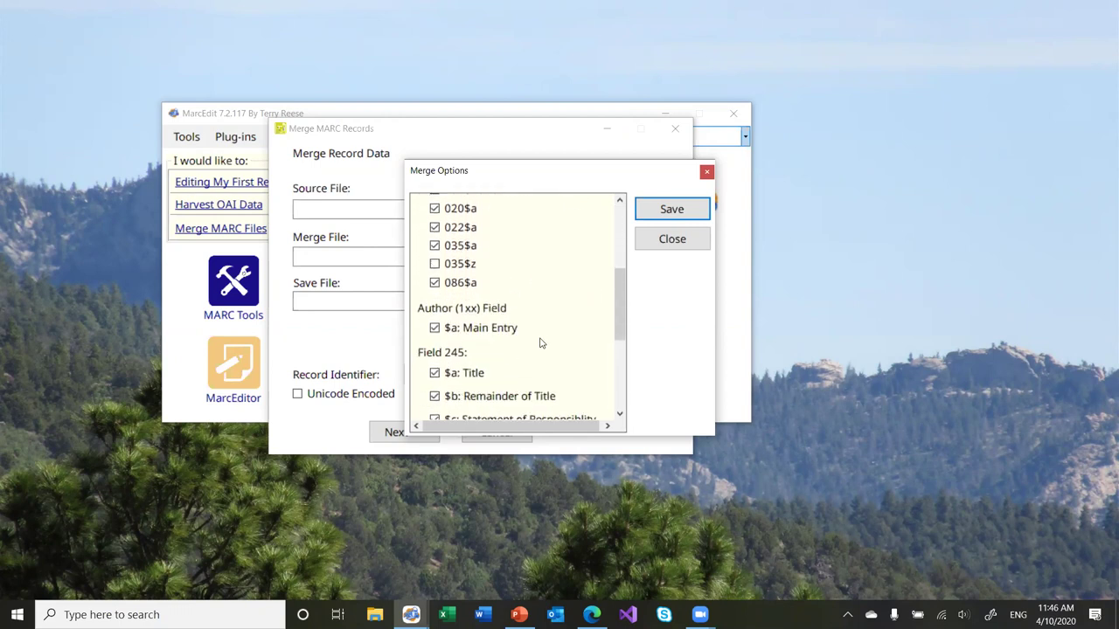
{"action": "scroll", "coordinate": [508, 321], "scroll_direction": "down", "scroll_amount": 3}
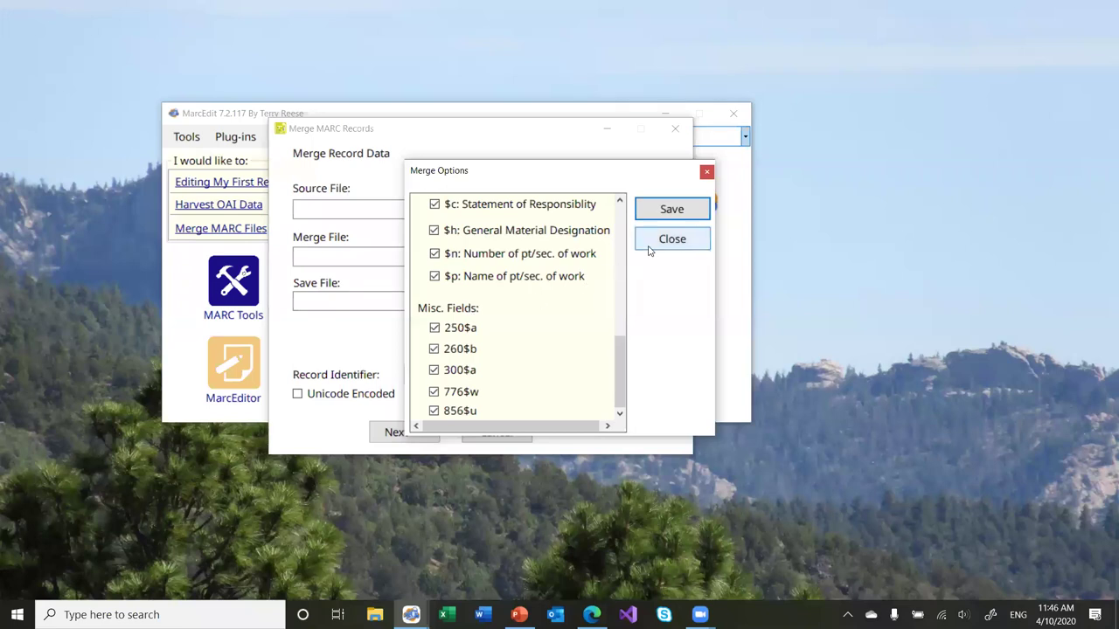
{"action": "scroll", "coordinate": [576, 279], "scroll_direction": "up", "scroll_amount": 10}
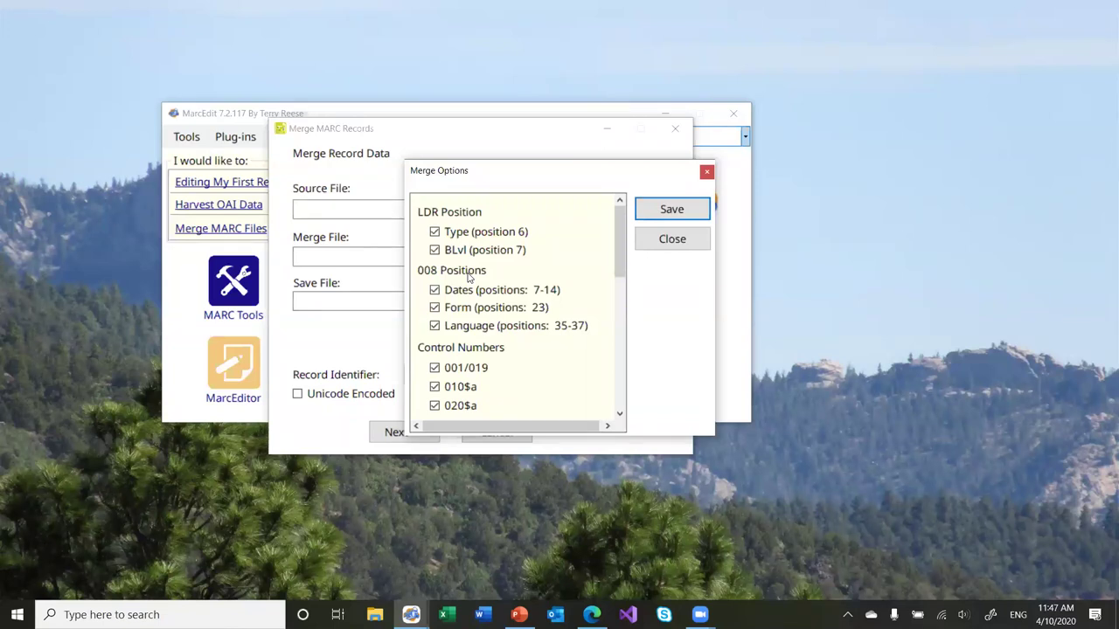
{"action": "left_click", "coordinate": [677, 245]}
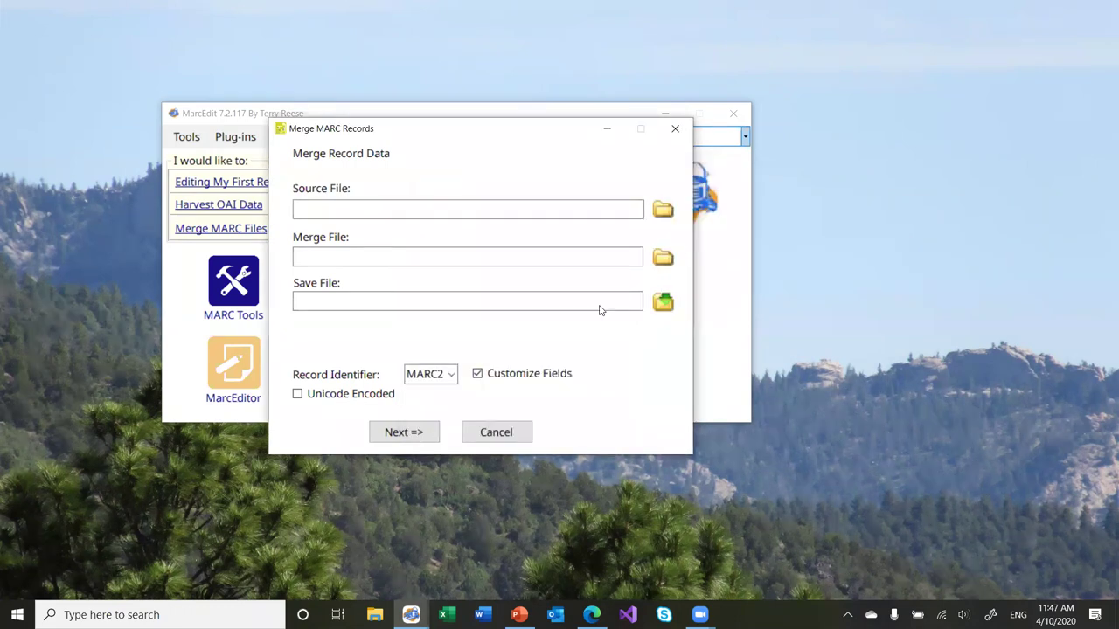
{"action": "left_click", "coordinate": [477, 374]}
Select merge1.mrk as the source file and merge2.mrk as the merge file from the webinar4 folder
{"action": "left_click", "coordinate": [665, 213]}
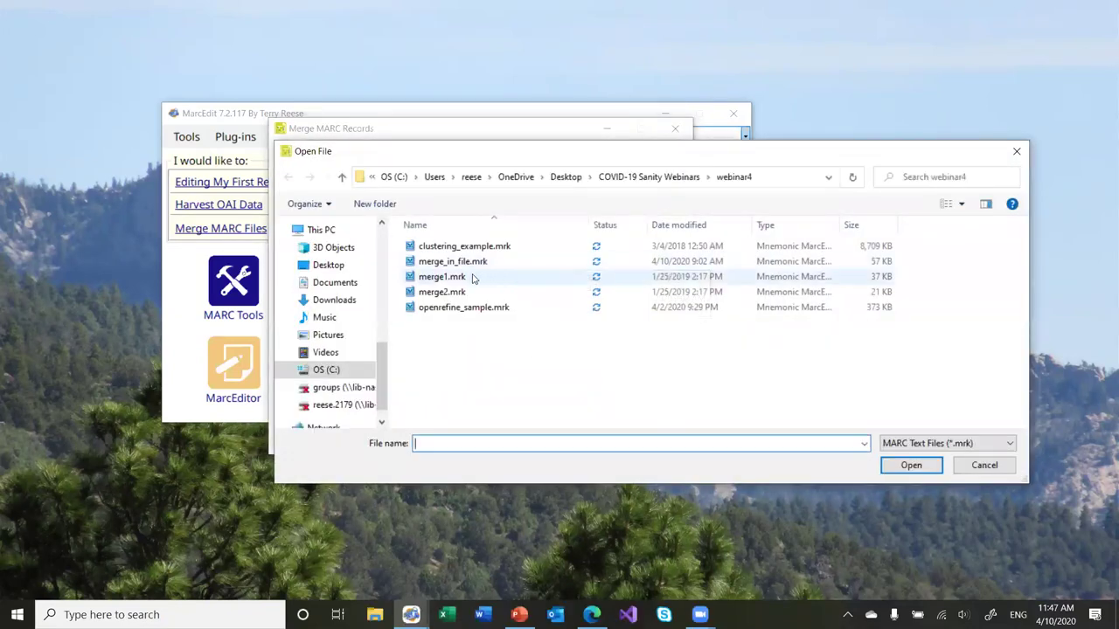
{"action": "left_click", "coordinate": [472, 277]}
{"action": "double_click", "coordinate": [472, 277]}
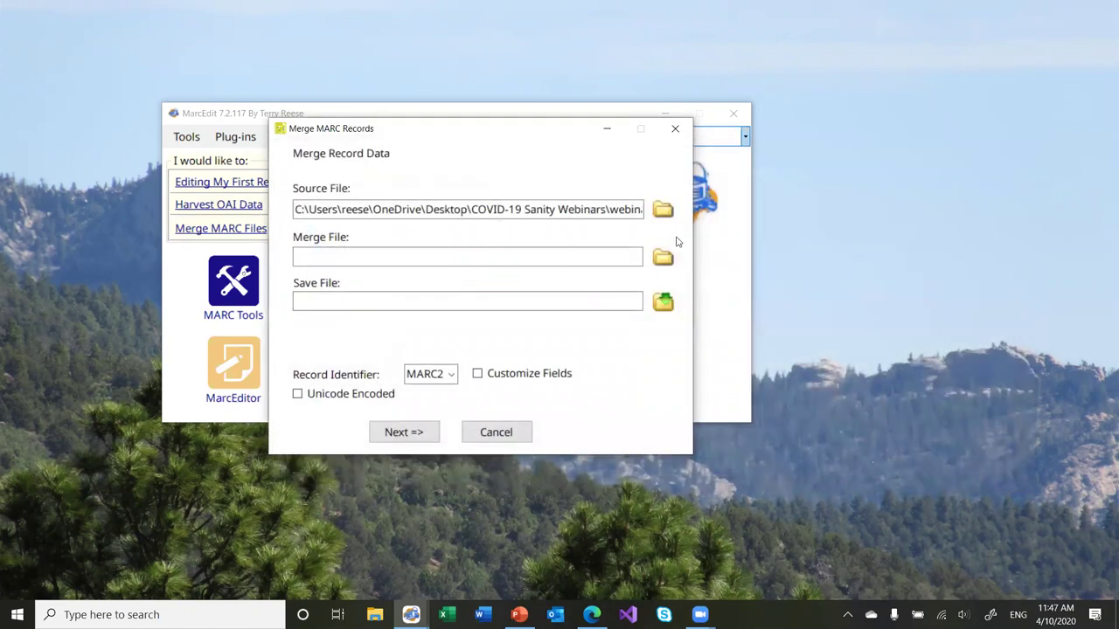
{"action": "left_click", "coordinate": [665, 258]}
{"action": "left_click", "coordinate": [480, 292]}
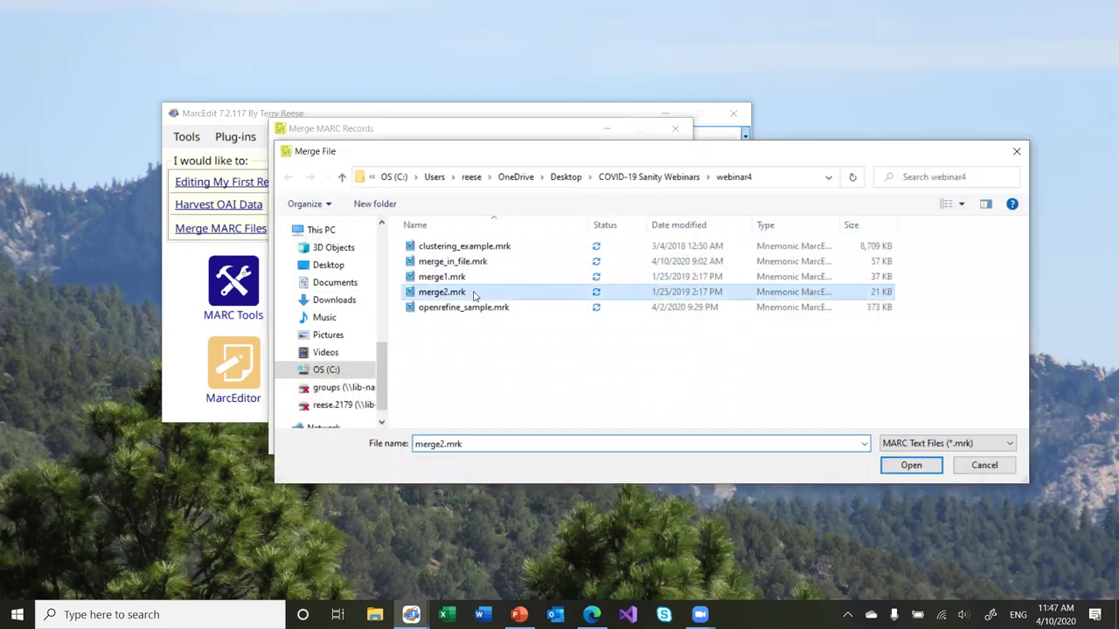
{"action": "double_click", "coordinate": [480, 292]}
Set the save file for the merge to merged_file in the webinar4 folder
{"action": "left_click", "coordinate": [664, 303]}
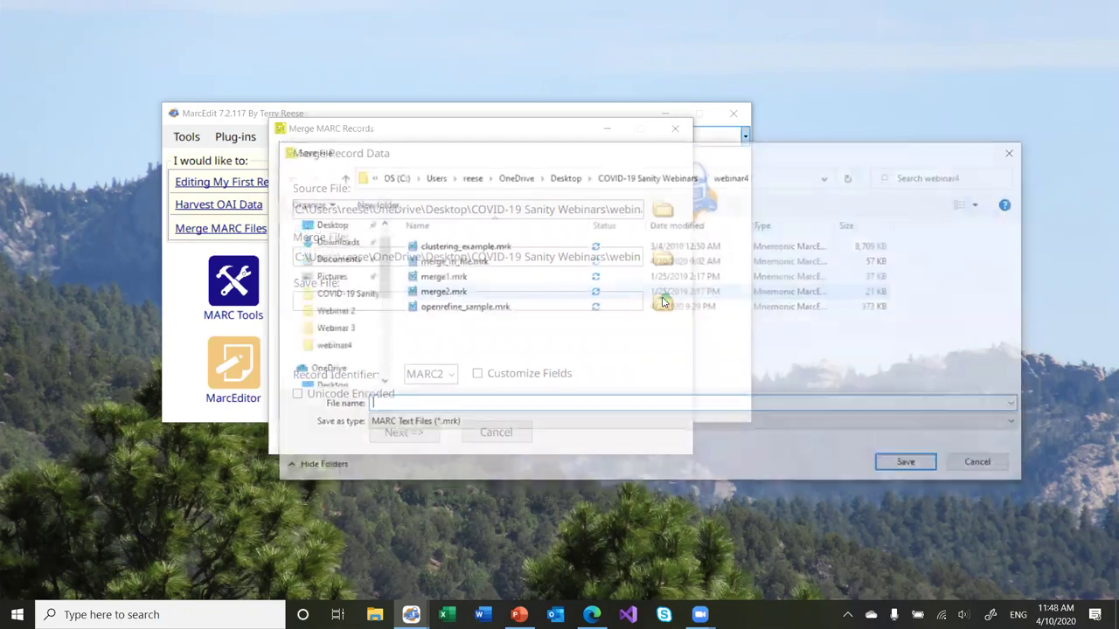
{"action": "type", "text": "merged_file"}
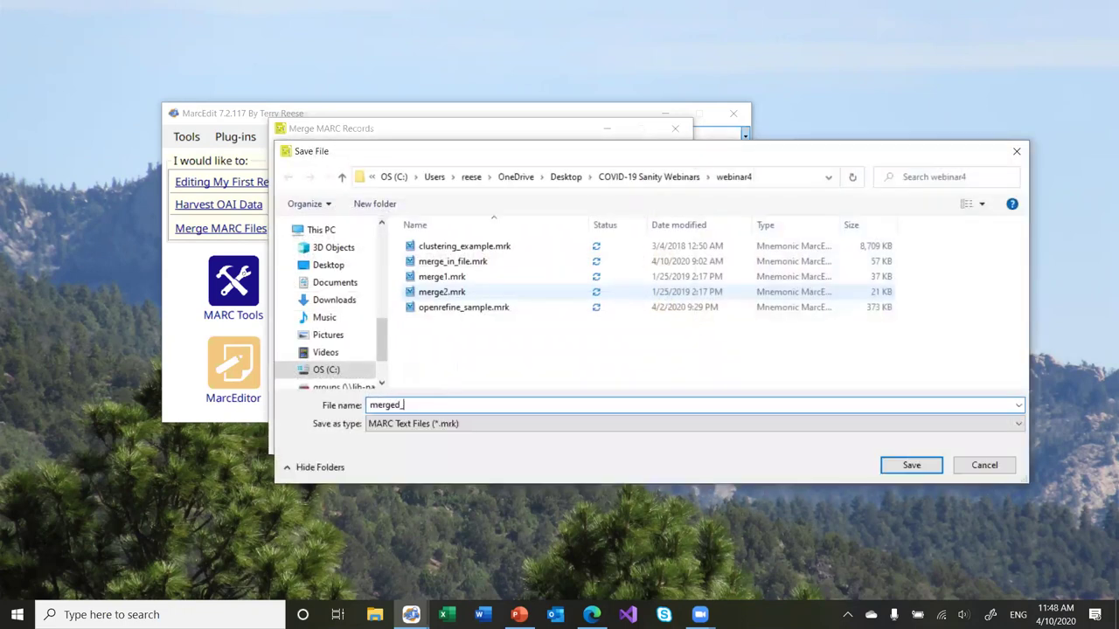
{"action": "key", "text": "Return"}
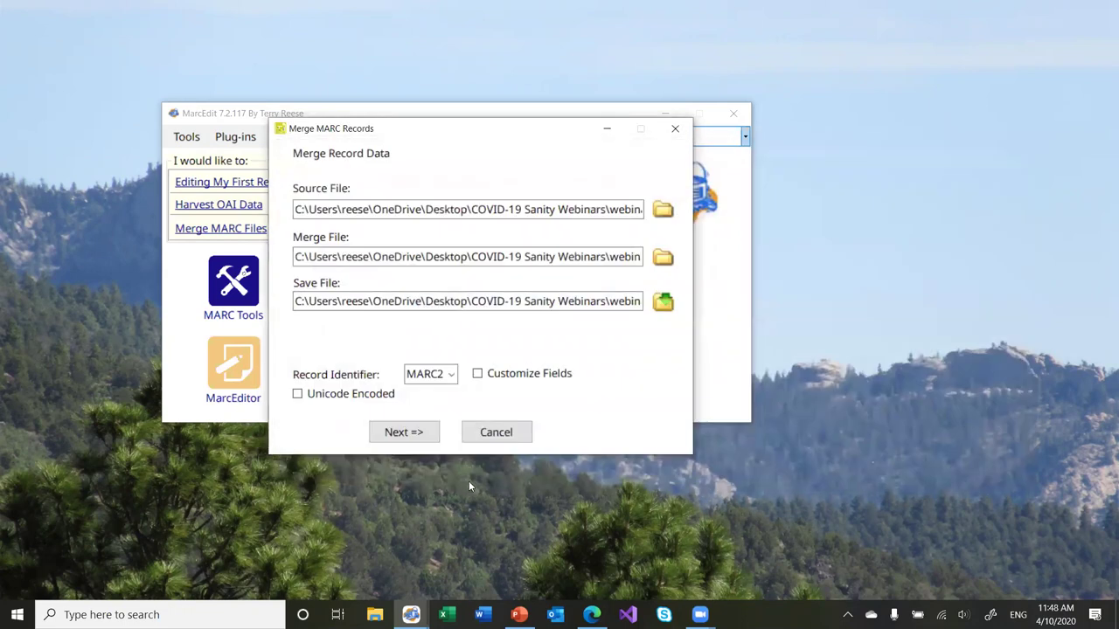
Set the record identifier to the combined match points 001|035$a
{"action": "left_click", "coordinate": [448, 376]}
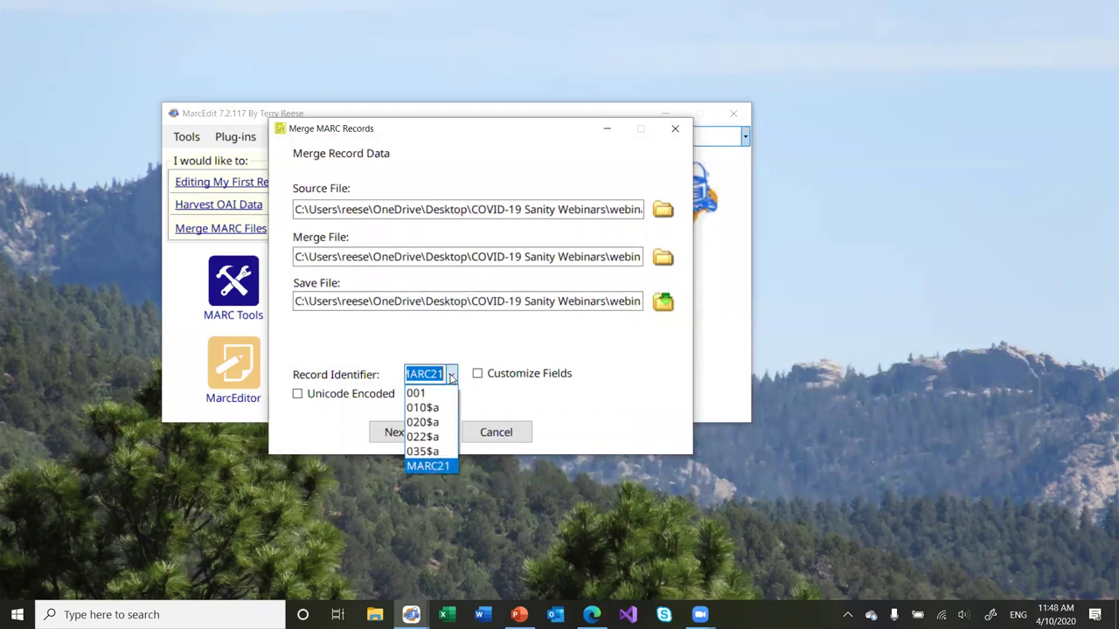
{"action": "left_click", "coordinate": [436, 393]}
{"action": "left_click", "coordinate": [434, 375]}
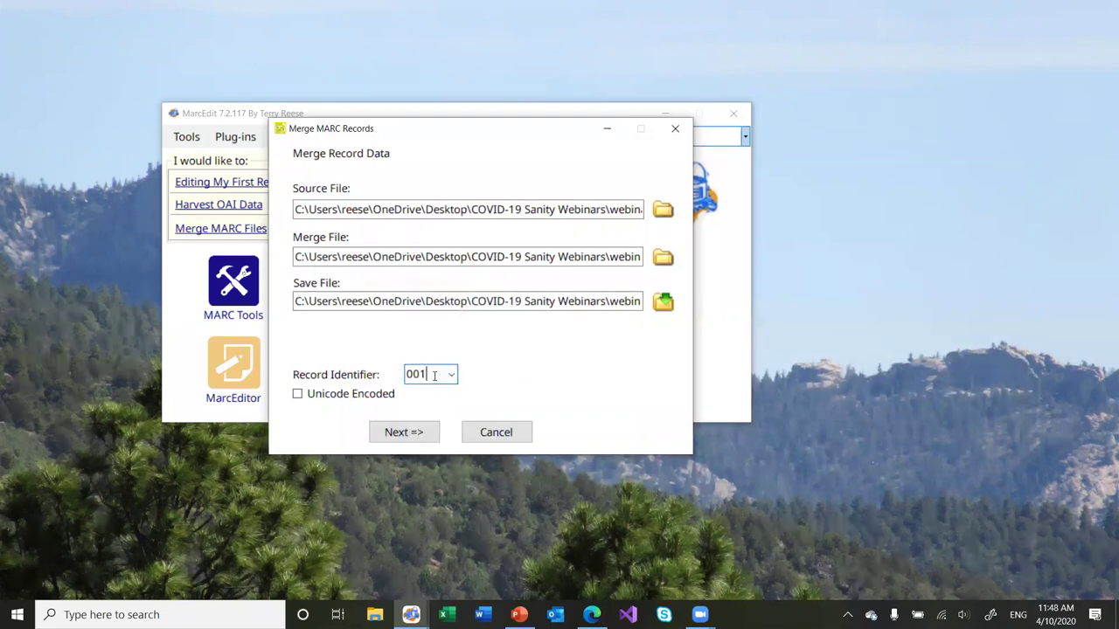
{"action": "type", "text": "035%4"}
{"action": "key", "text": "BackSpace"}
{"action": "key", "text": "BackSpace"}
{"action": "type", "text": "$a"}
{"action": "key", "text": "Home"}
{"action": "key", "text": "Right"}
{"action": "key", "text": "Right"}
{"action": "key", "text": "Right"}
{"action": "key", "text": "Right"}
{"action": "key", "text": "Right"}
{"action": "key", "text": "Right"}
{"action": "key", "text": "Right"}
{"action": "key", "text": "Right"}
{"action": "key", "text": "End"}
{"action": "key", "text": "Home"}
{"action": "left_click", "coordinate": [702, 502]}
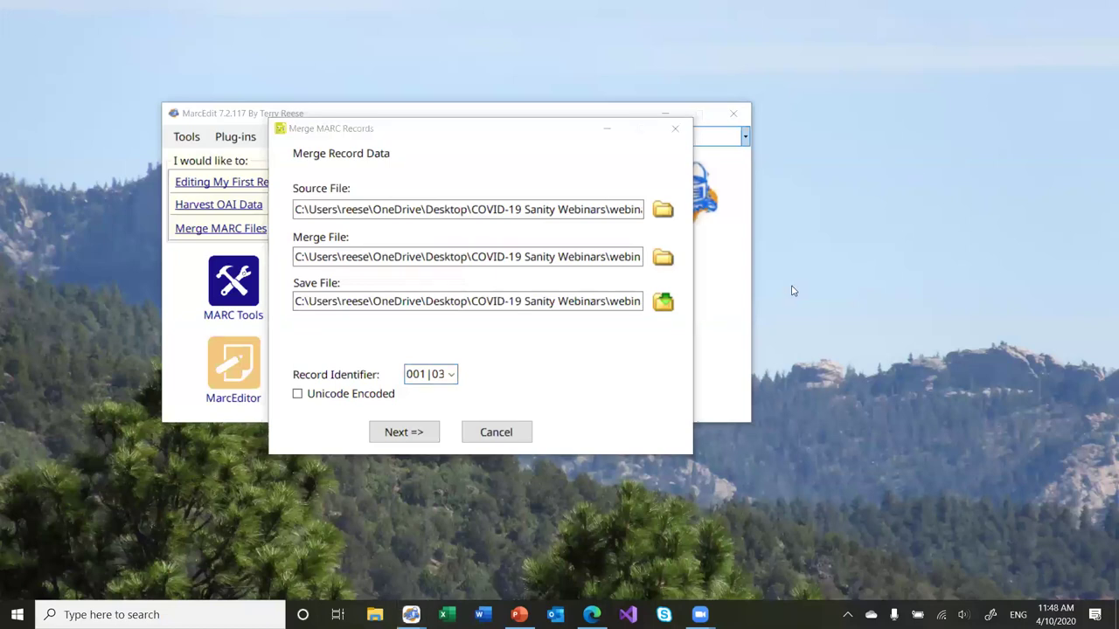
Start a second MarcEdit instance and open its MarcEditor
{"action": "right_click", "coordinate": [412, 613]}
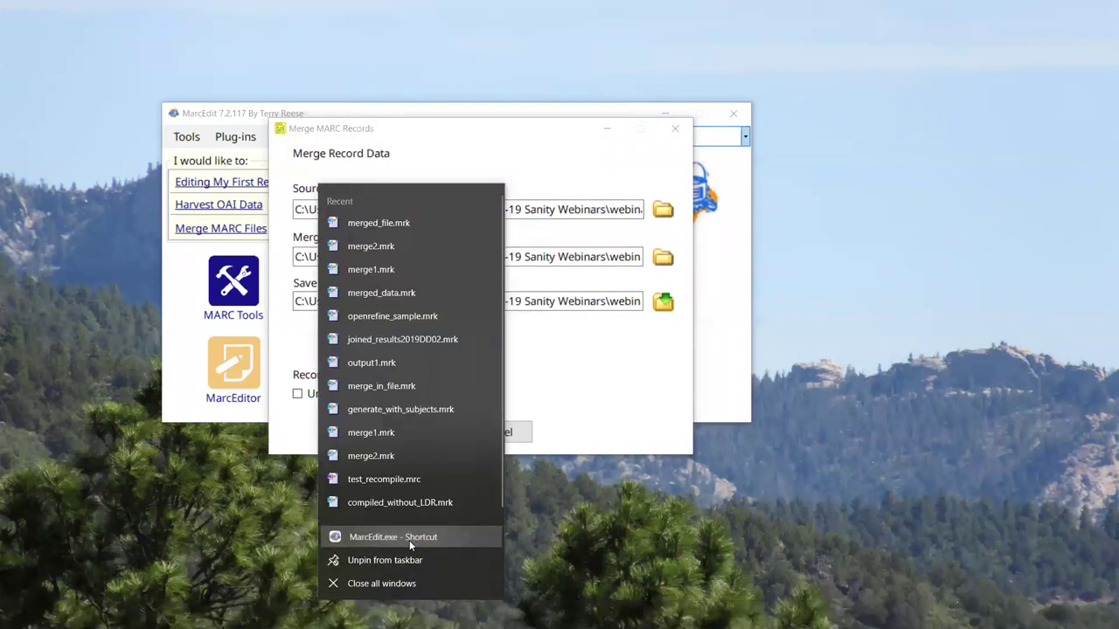
{"action": "left_click", "coordinate": [409, 538]}
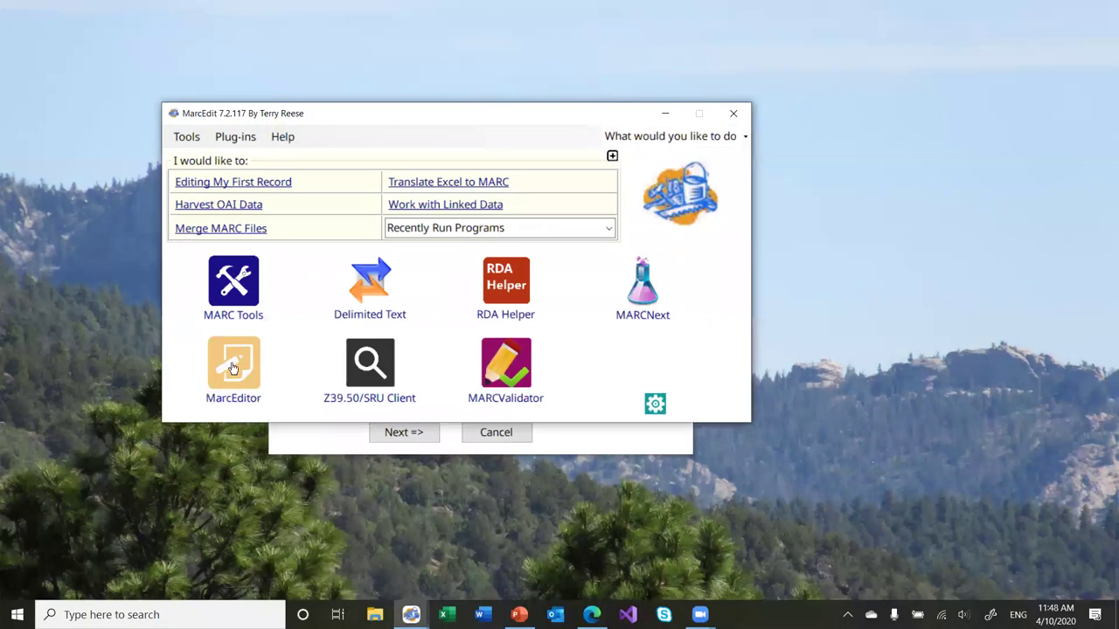
{"action": "left_click", "coordinate": [232, 368]}
Open the recent file merge1.mrk in MarcEditor and dock its window to the left half of the screen
{"action": "left_click", "coordinate": [277, 33]}
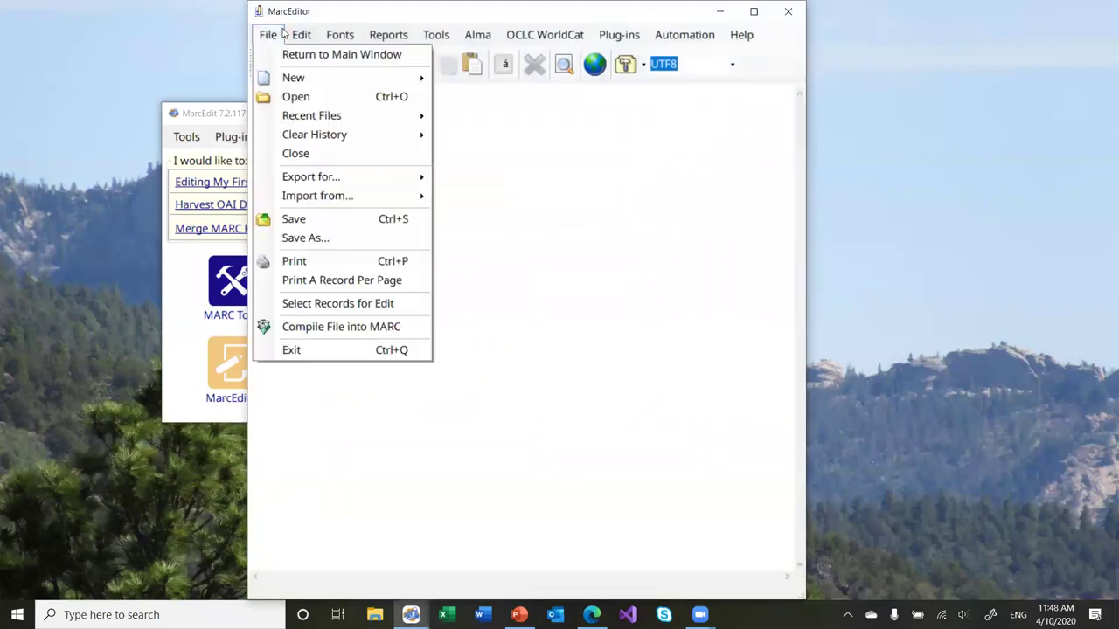
{"action": "mouse_move", "coordinate": [389, 117]}
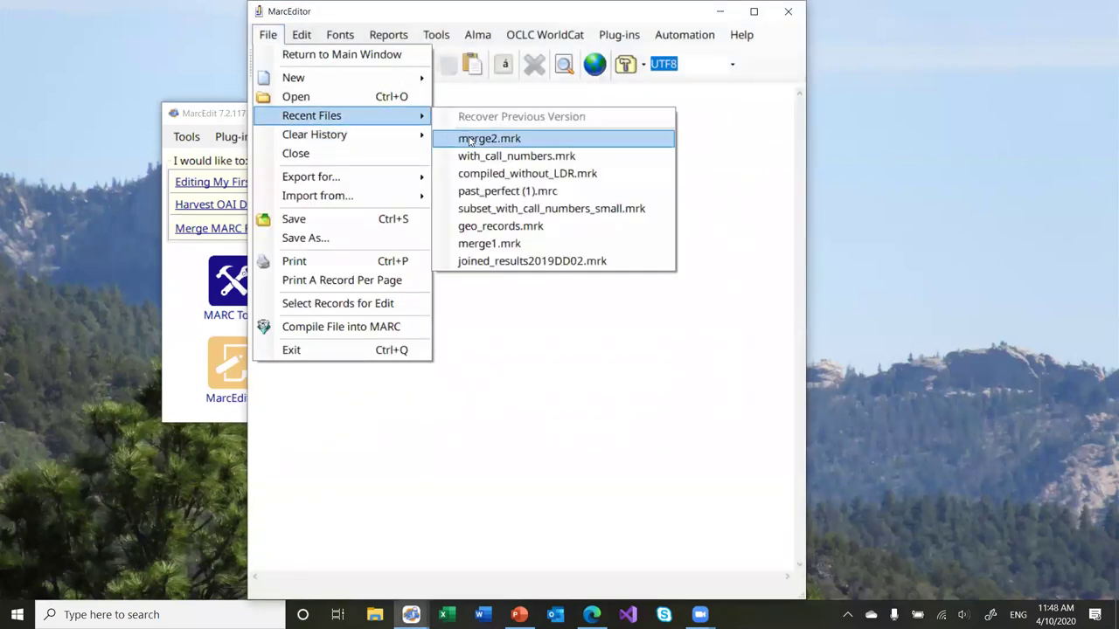
{"action": "left_click", "coordinate": [505, 246]}
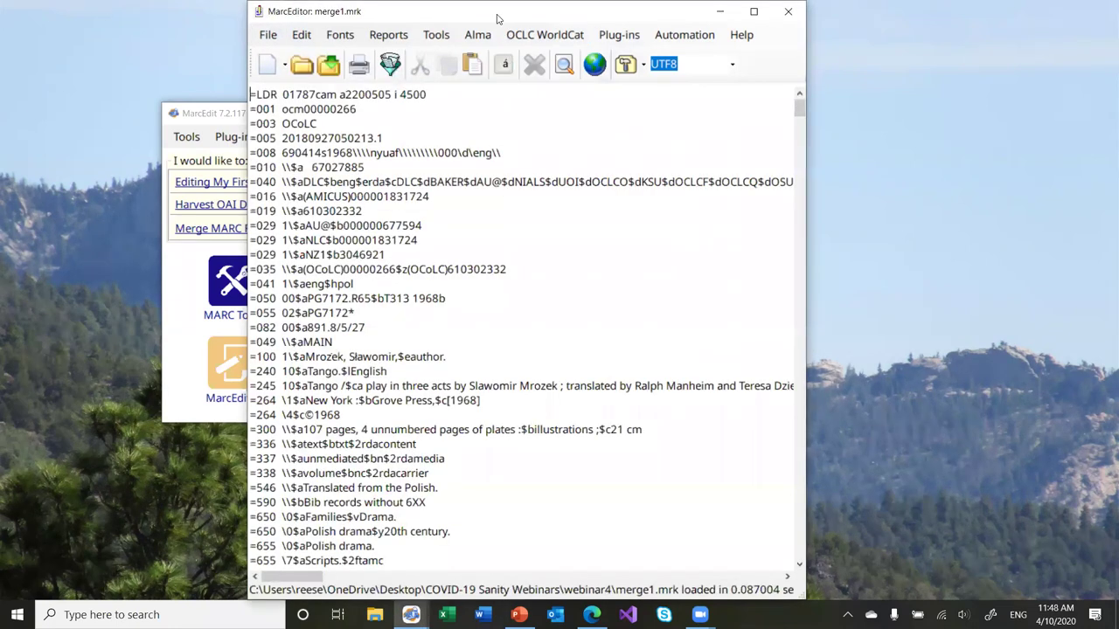
{"action": "key", "text": "super+Left"}
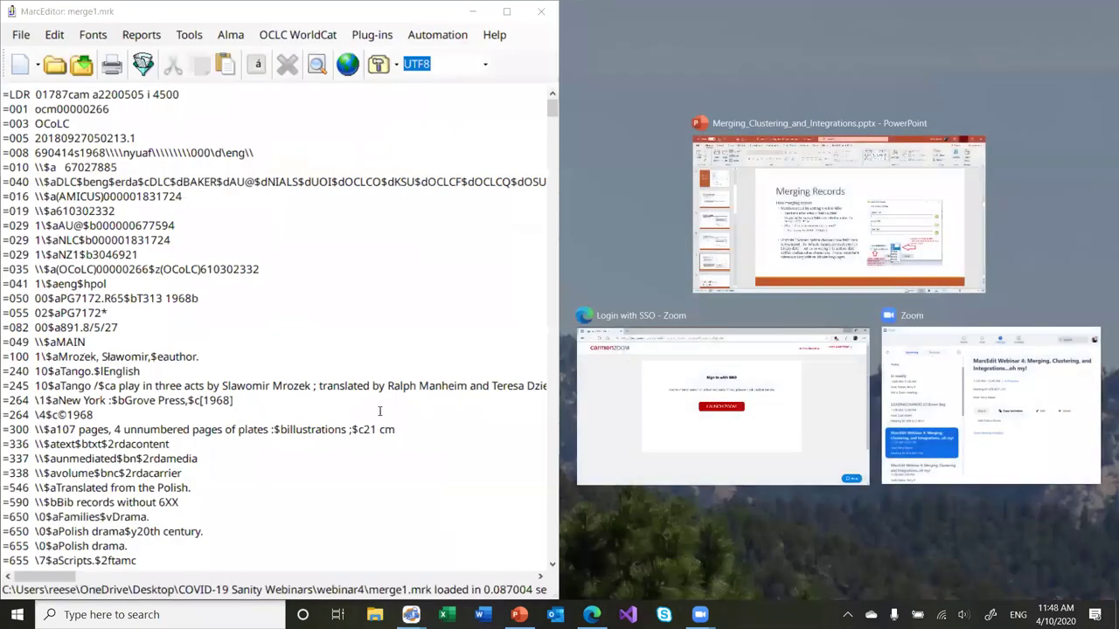
{"action": "left_click", "coordinate": [647, 214]}
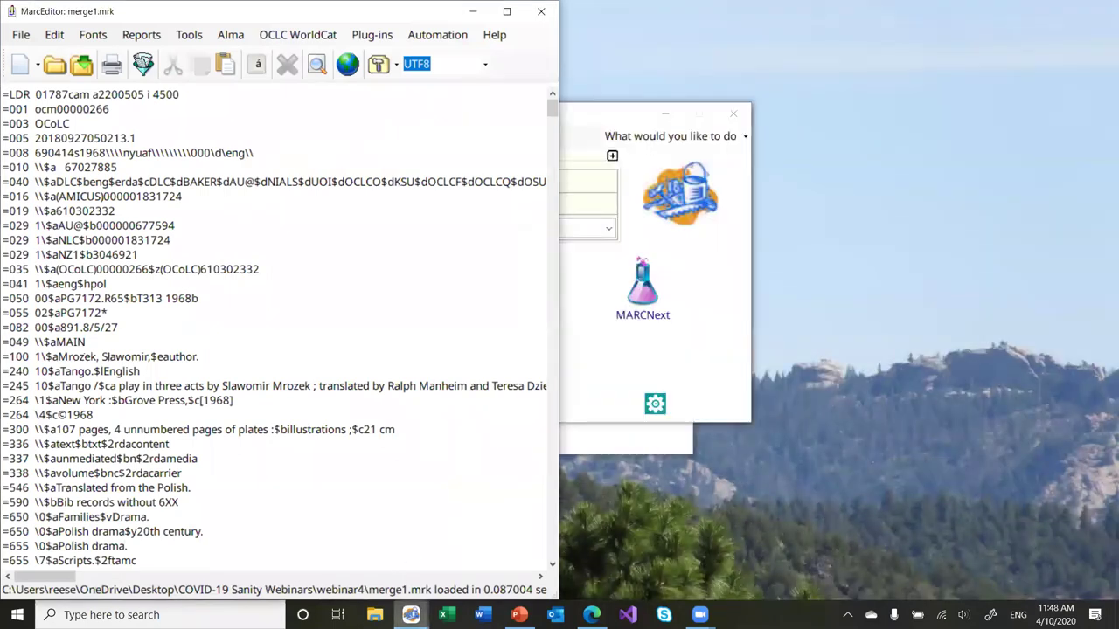
Open the recent file merge2.mrk in another MarcEditor window
{"action": "right_click", "coordinate": [411, 614]}
{"action": "left_click", "coordinate": [411, 614]}
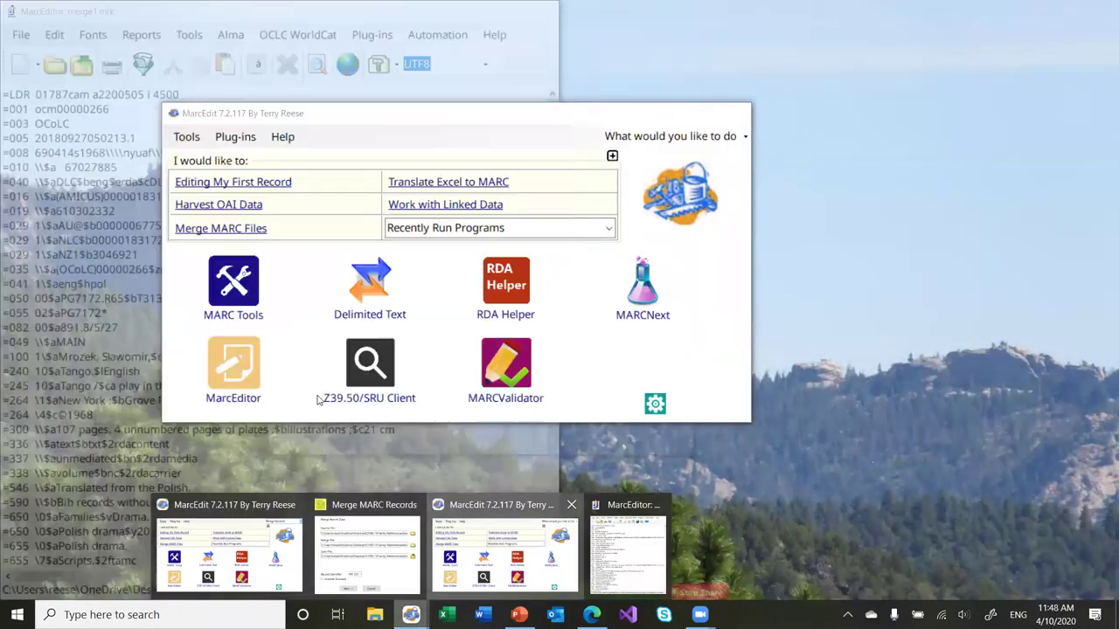
{"action": "left_click", "coordinate": [234, 367]}
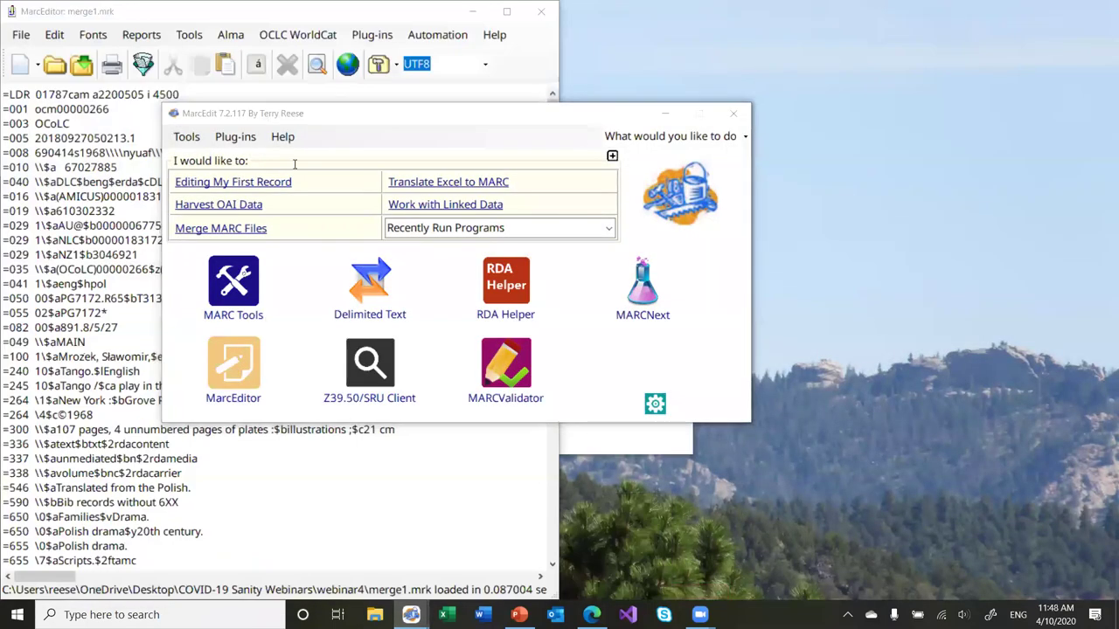
{"action": "left_click", "coordinate": [273, 35]}
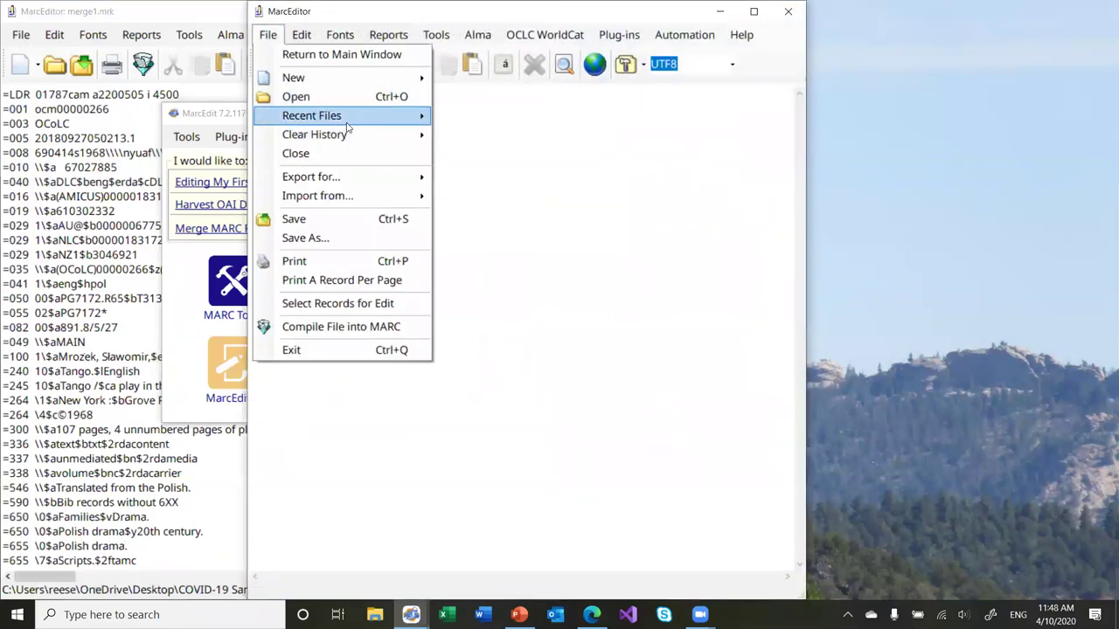
{"action": "mouse_move", "coordinate": [345, 118]}
{"action": "left_click", "coordinate": [468, 157]}
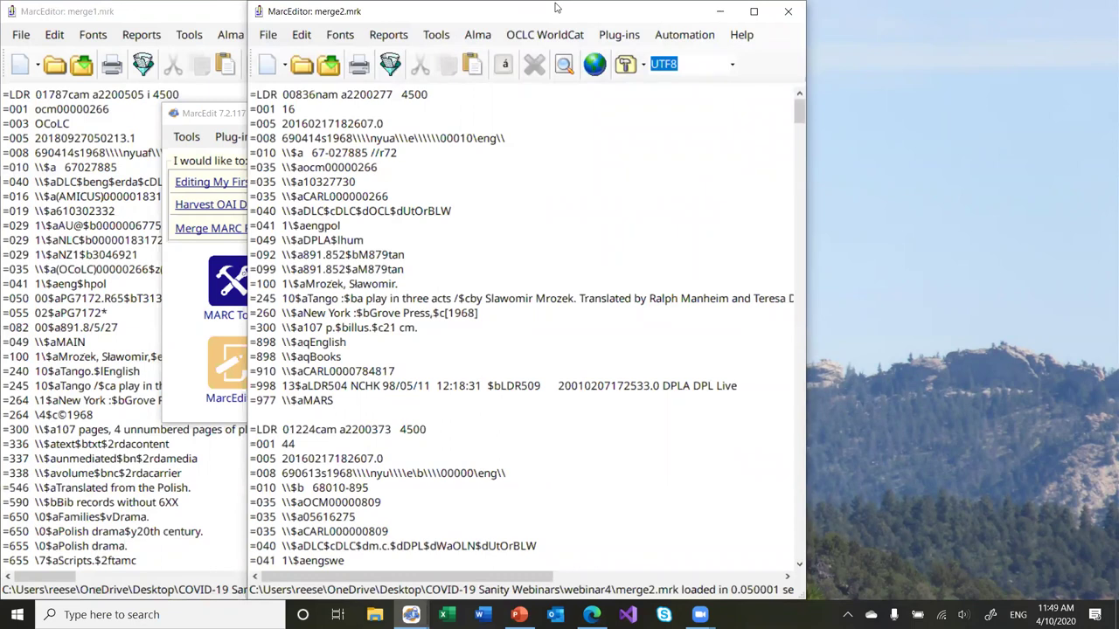
Dock the merge2.mrk window to the right half of the screen beside merge1.mrk and minimize the main MarcEdit window
{"action": "left_click_drag", "start_coordinate": [555, 8], "coordinate": [1104, 31]}
{"action": "left_click", "coordinate": [511, 122]}
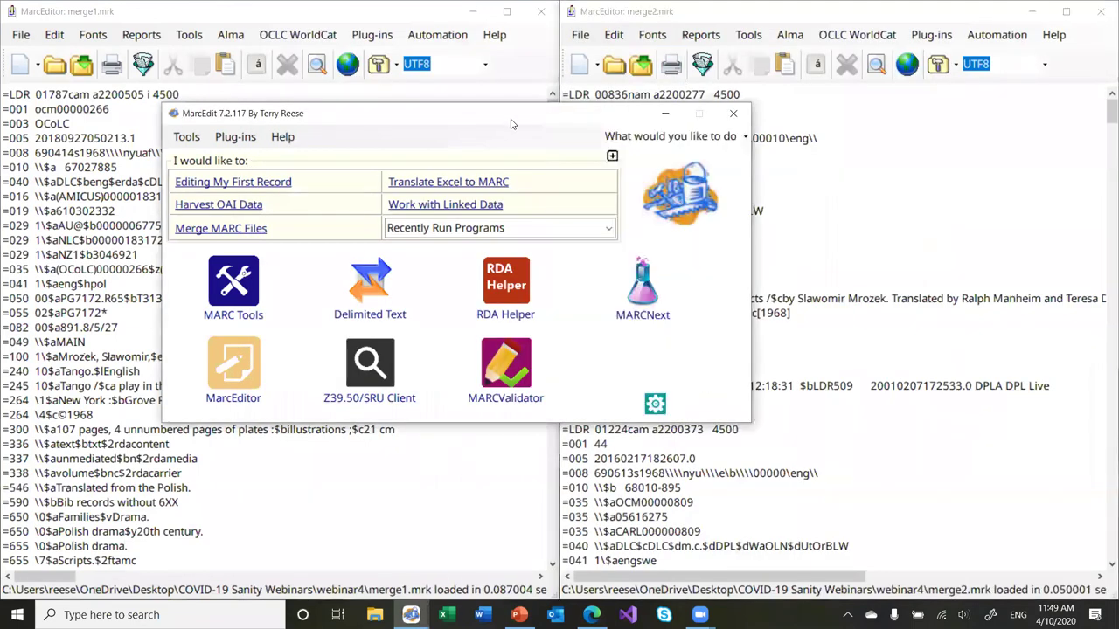
{"action": "left_click", "coordinate": [664, 114]}
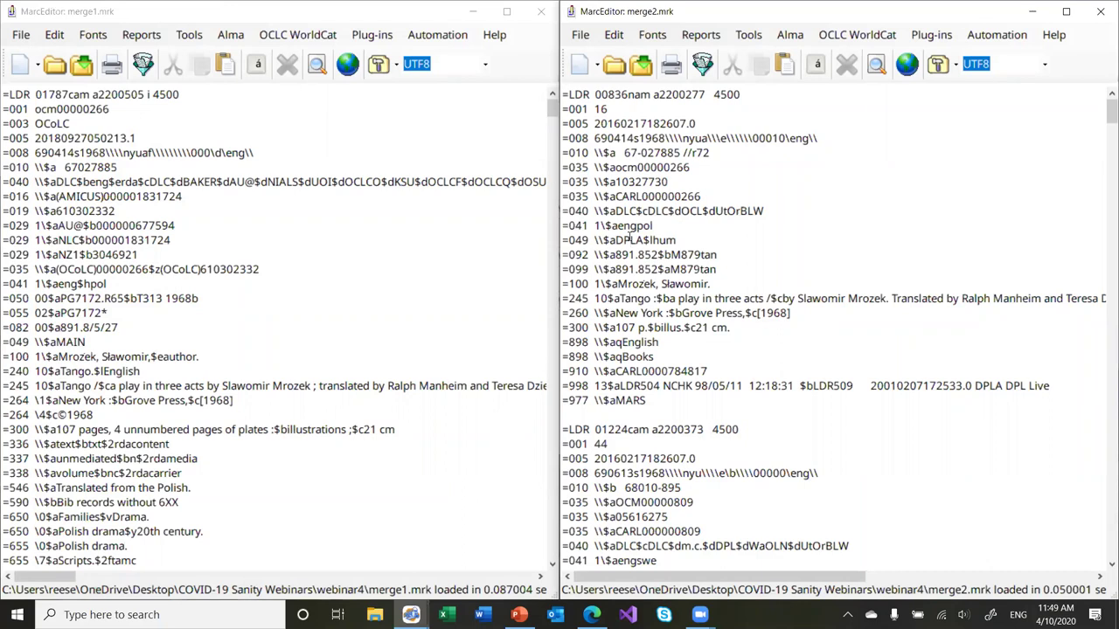
Compare the identifiers and fields of the first records in merge1.mrk and merge2.mrk, and close both editor windows
{"action": "left_click", "coordinate": [115, 108]}
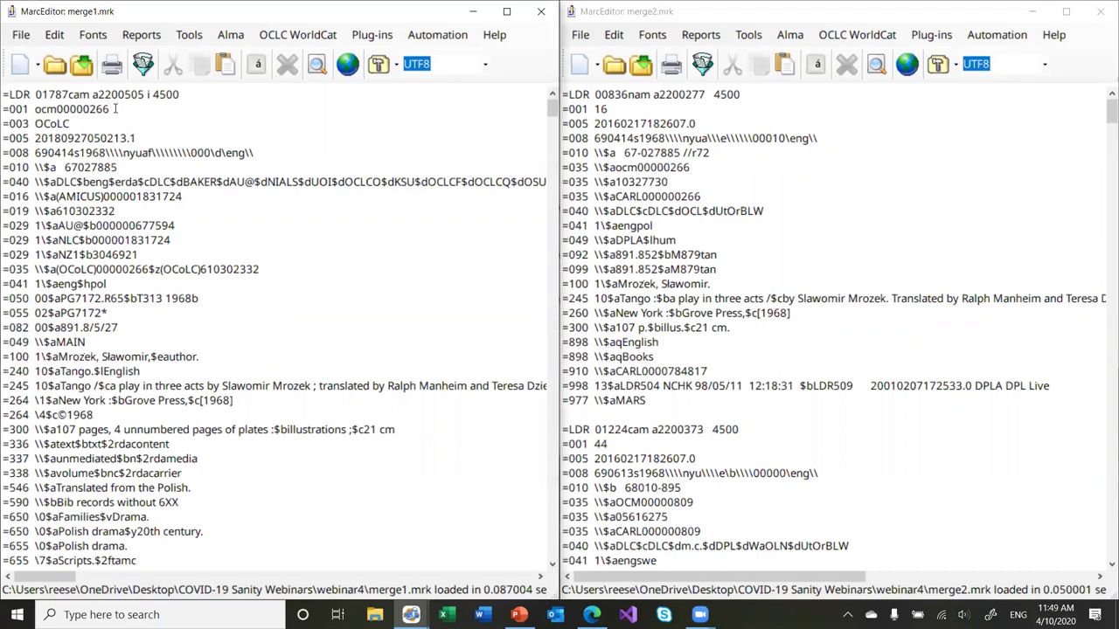
{"action": "left_click", "coordinate": [688, 172]}
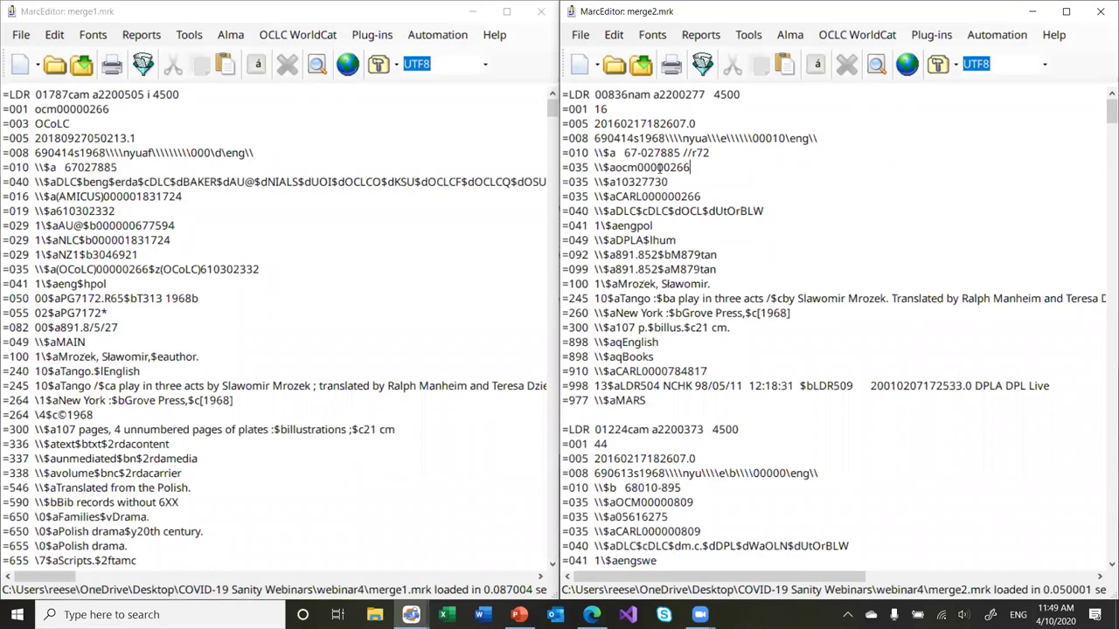
{"action": "left_click", "coordinate": [282, 205]}
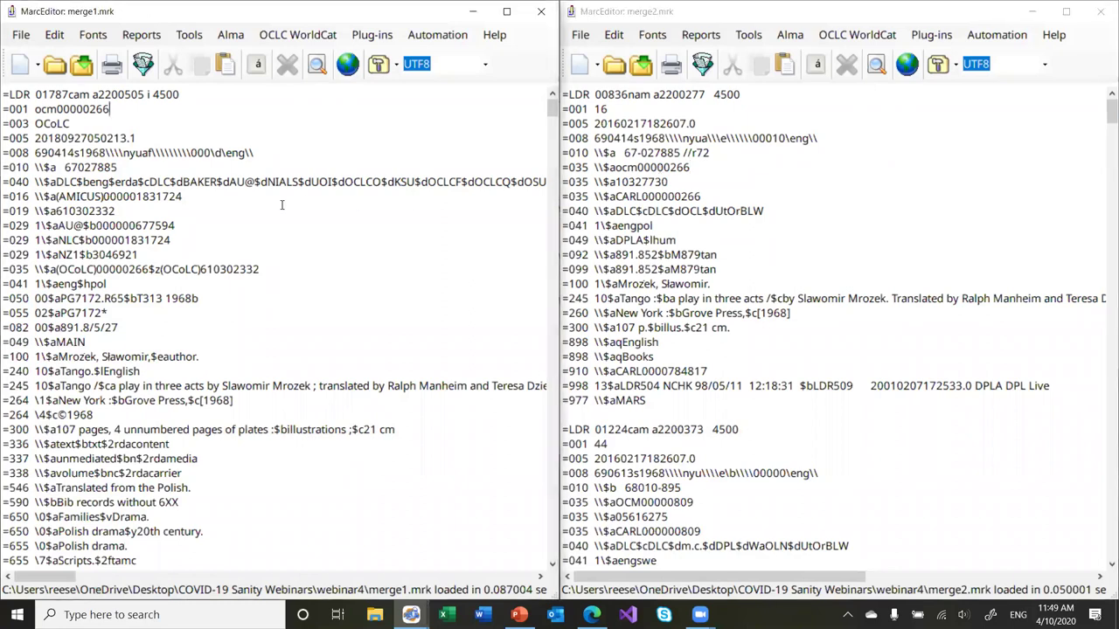
{"action": "left_click", "coordinate": [607, 269]}
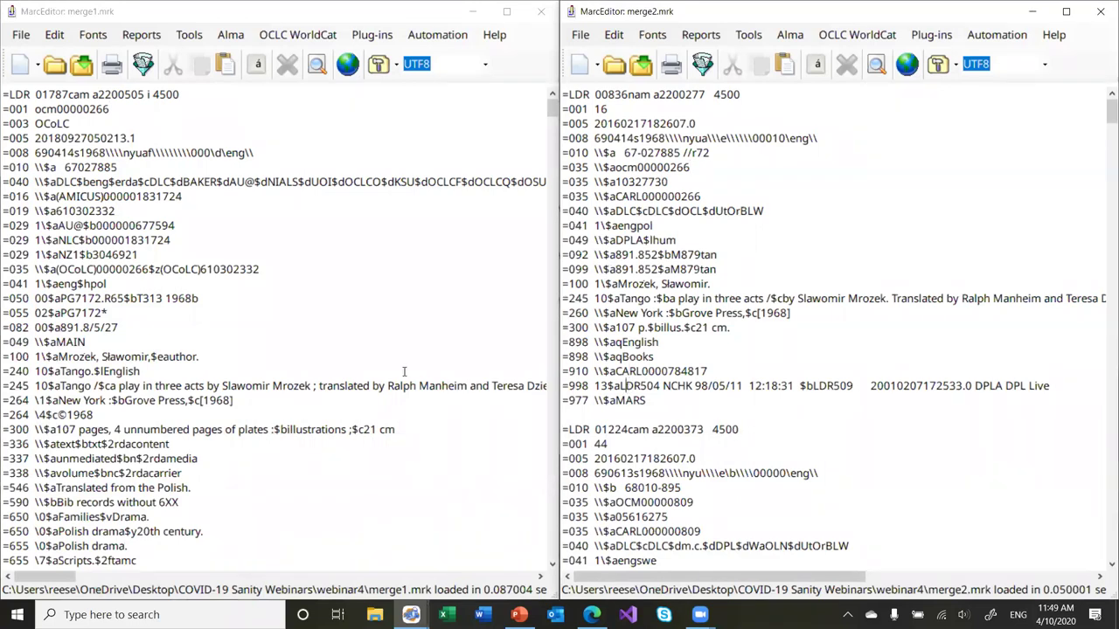
{"action": "scroll", "coordinate": [404, 371], "scroll_direction": "down", "scroll_amount": 2}
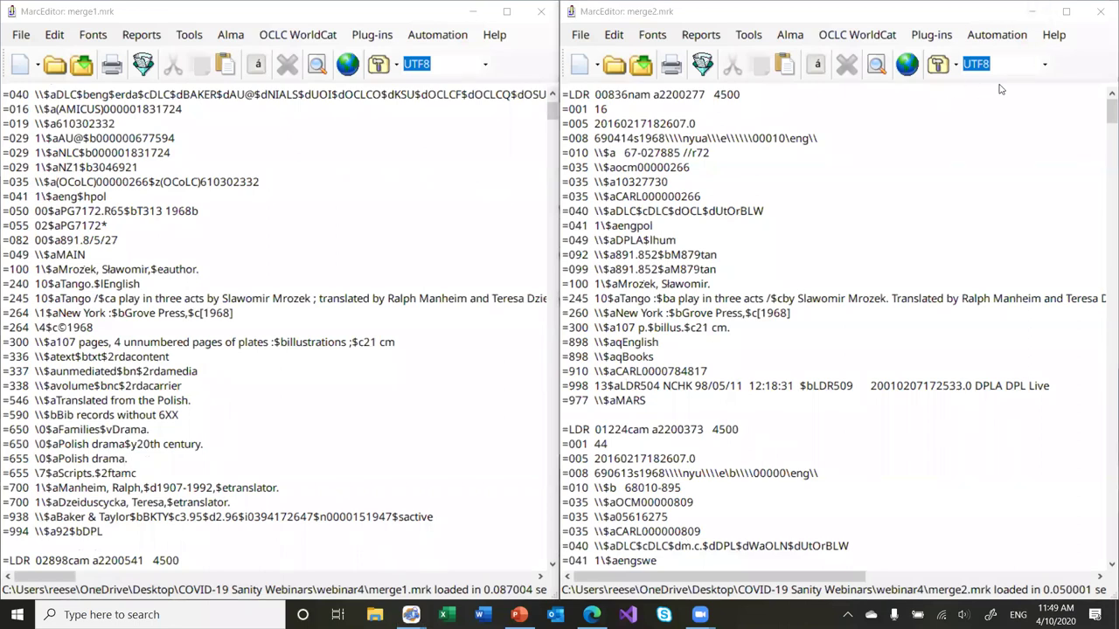
{"action": "left_click", "coordinate": [1094, 12]}
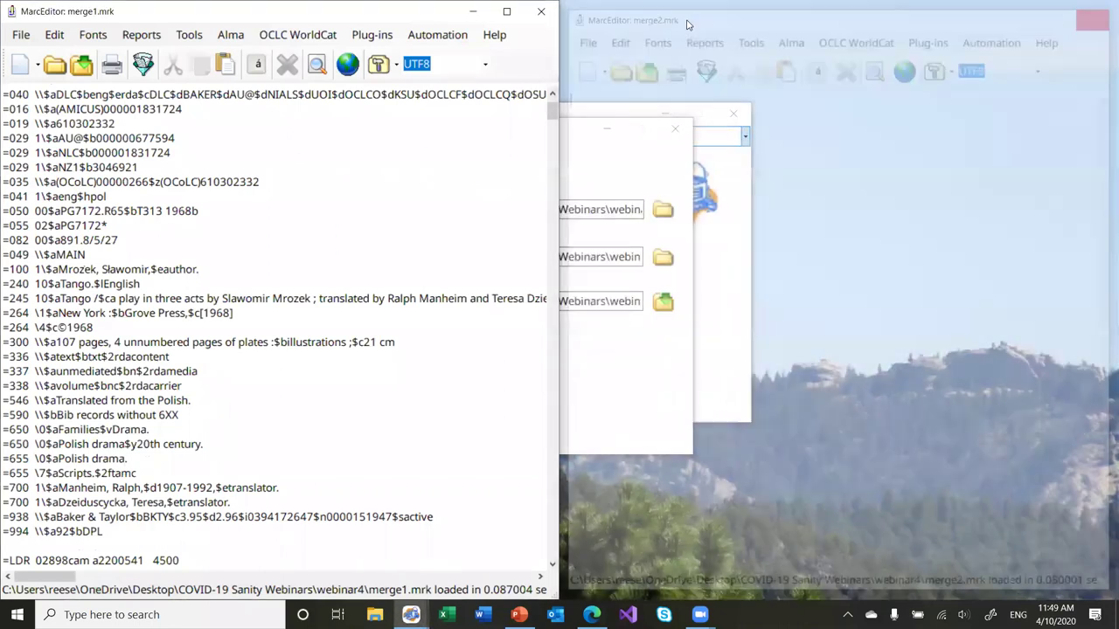
{"action": "left_click", "coordinate": [542, 12]}
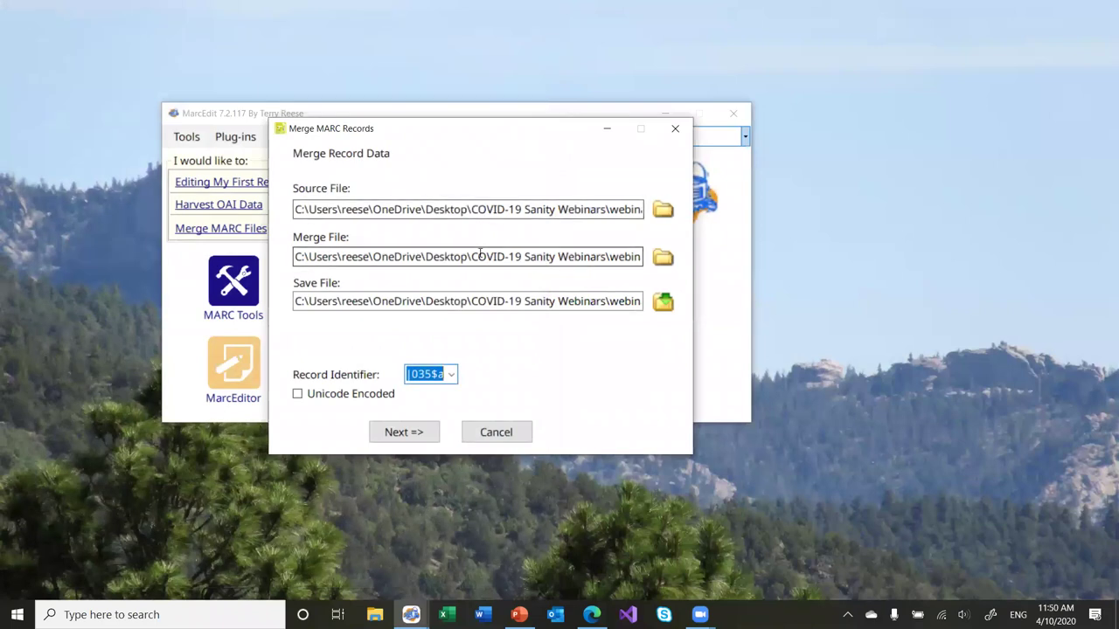
Check the end of the save file path and the full record identifier, and continue to the merge field selection
{"action": "left_click", "coordinate": [445, 300]}
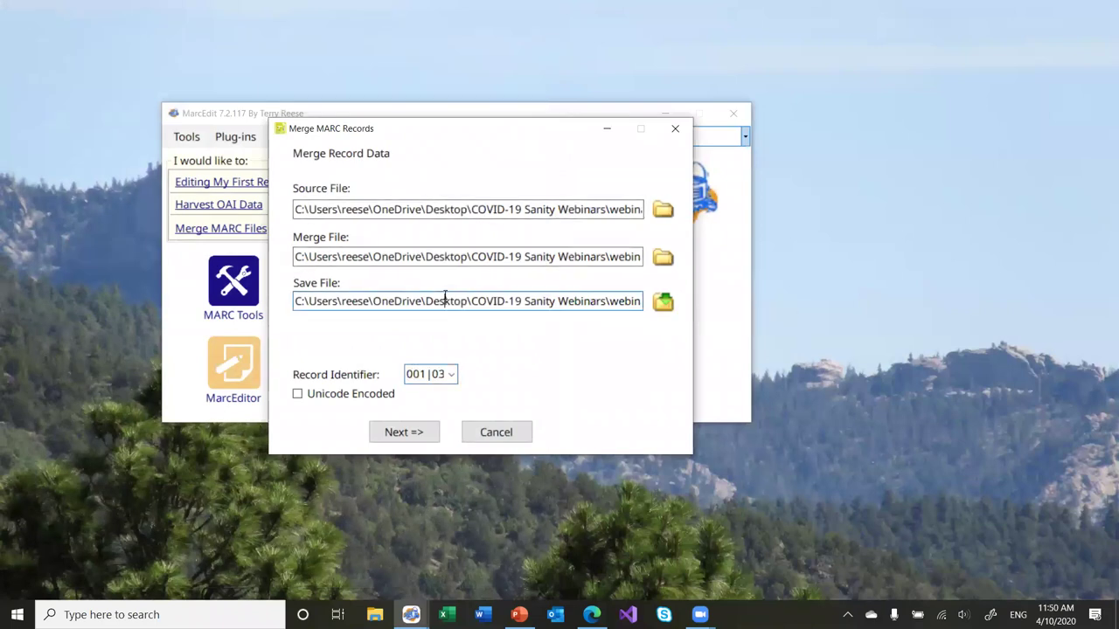
{"action": "key", "text": "End"}
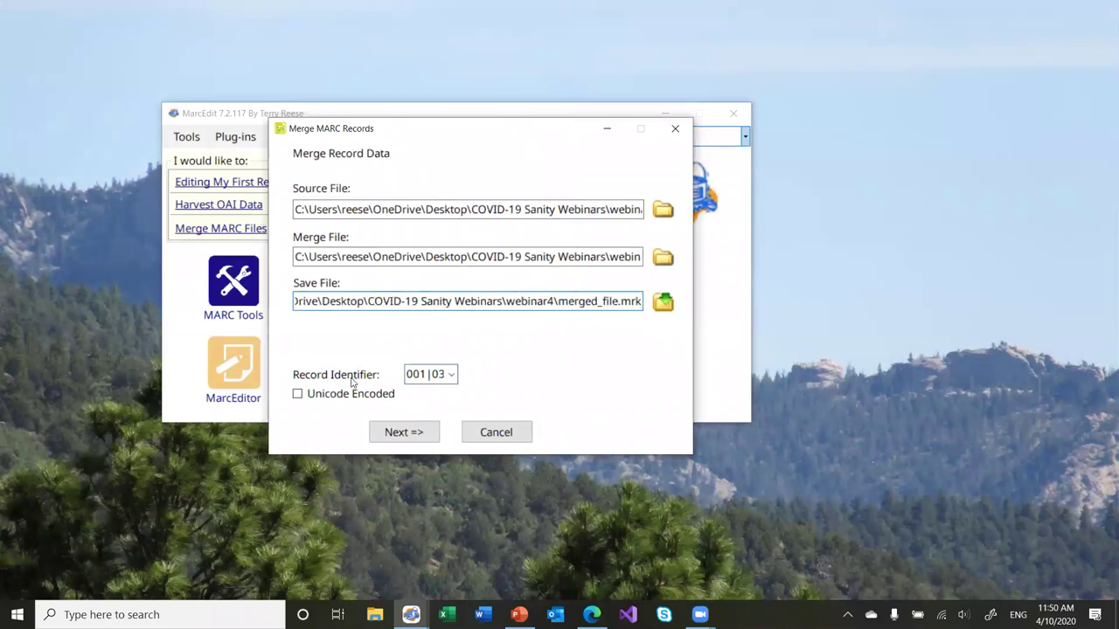
{"action": "left_click", "coordinate": [405, 374]}
{"action": "key", "text": "Home"}
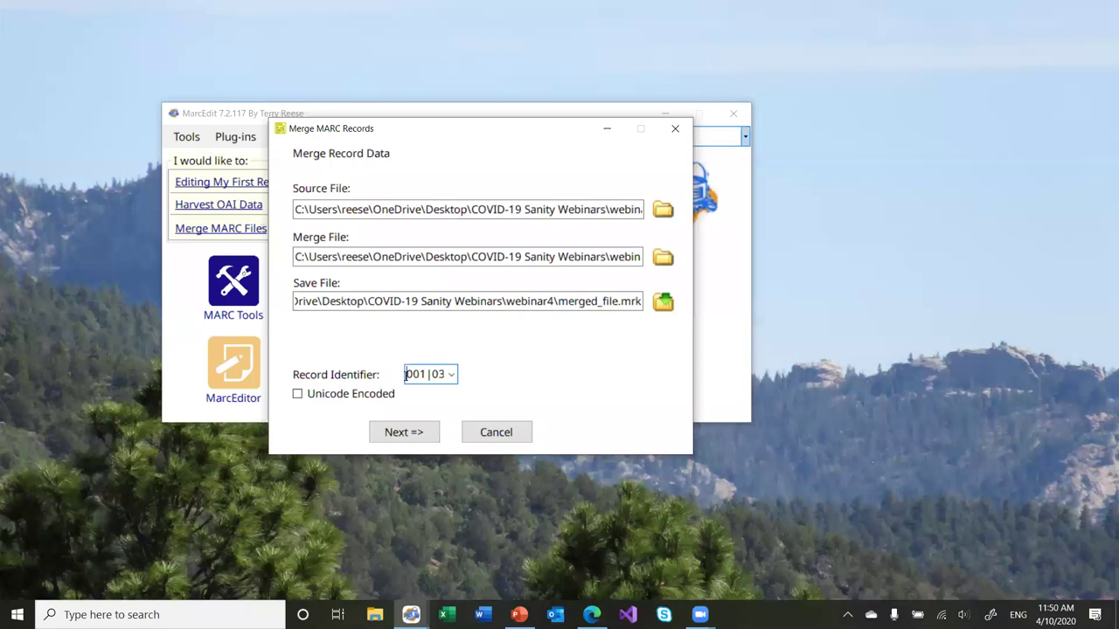
{"action": "key", "text": "Right"}
{"action": "key", "text": "Right"}
{"action": "key", "text": "Right"}
{"action": "key", "text": "Right"}
{"action": "key", "text": "Right"}
{"action": "key", "text": "Right"}
{"action": "key", "text": "Right"}
{"action": "key", "text": "Right"}
{"action": "key", "text": "Right"}
{"action": "key", "text": "Home"}
{"action": "left_click", "coordinate": [406, 432]}
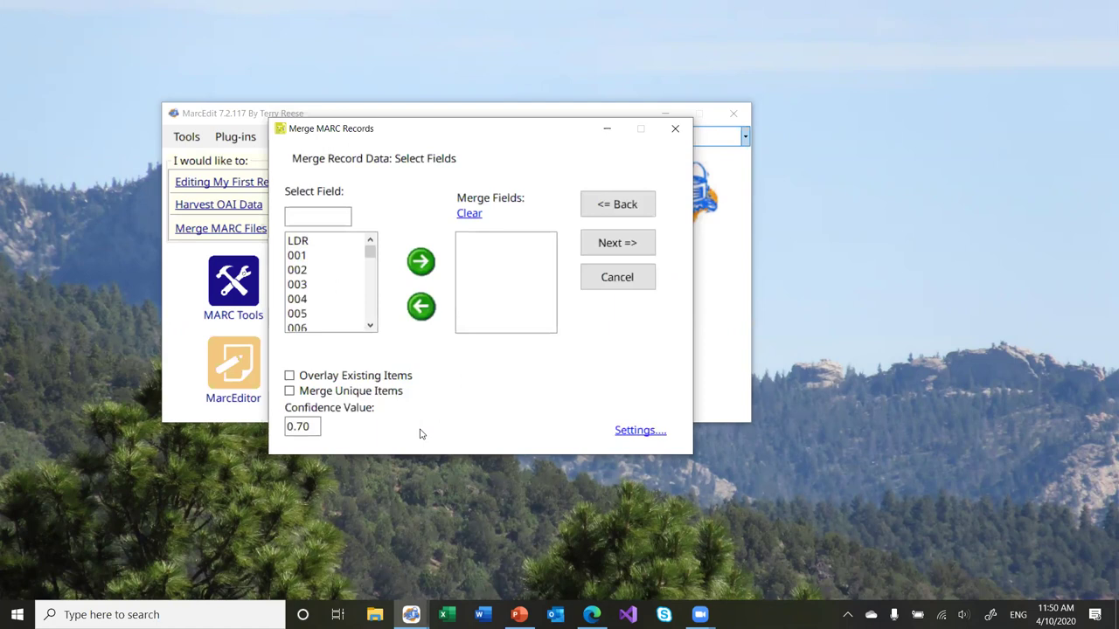
Add the fields 099, 910 and 998 to the list of merge fields
{"action": "left_click", "coordinate": [305, 216]}
{"action": "type", "text": "099"}
{"action": "left_click", "coordinate": [422, 262]}
{"action": "type", "text": "910"}
{"action": "left_click", "coordinate": [420, 262]}
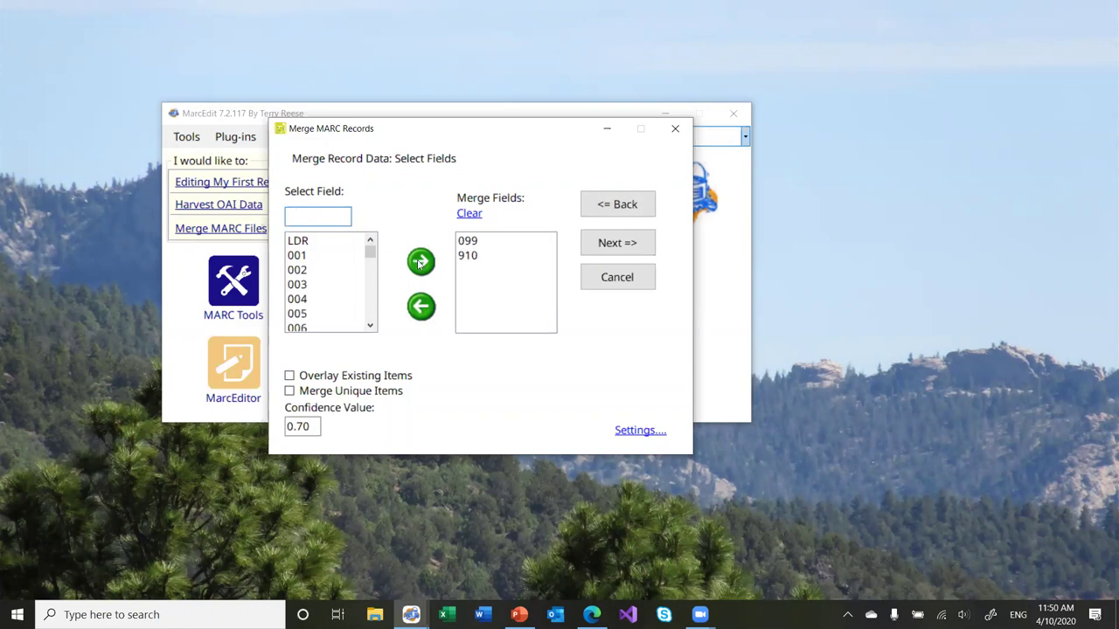
{"action": "type", "text": "998"}
{"action": "left_click", "coordinate": [418, 271]}
{"action": "left_click", "coordinate": [635, 434]}
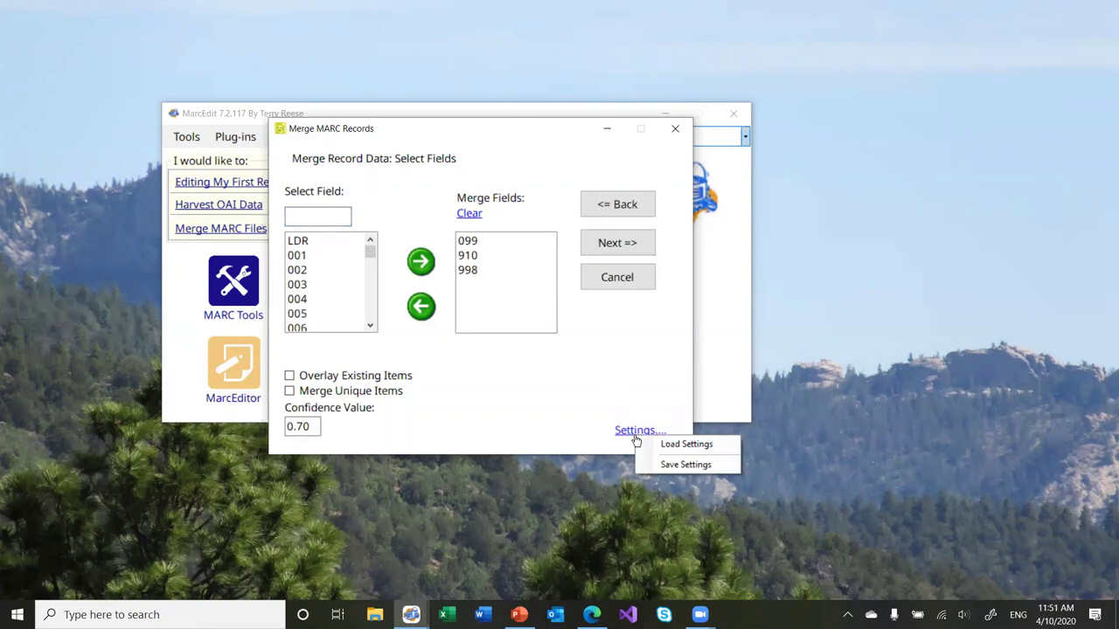
{"action": "left_click", "coordinate": [598, 399]}
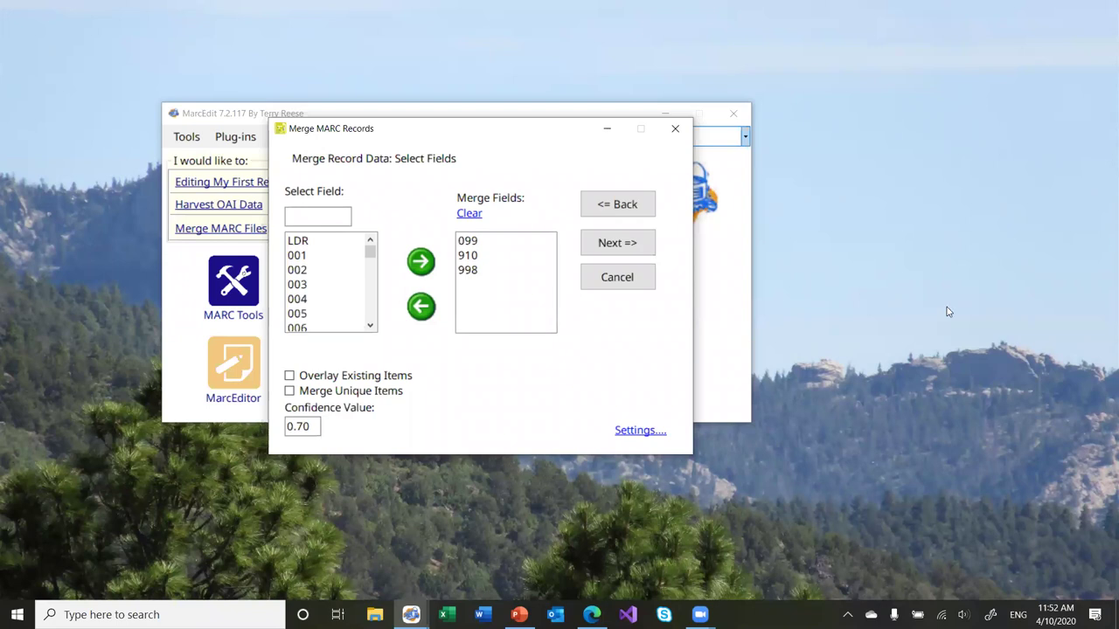
{"action": "left_click", "coordinate": [948, 312]}
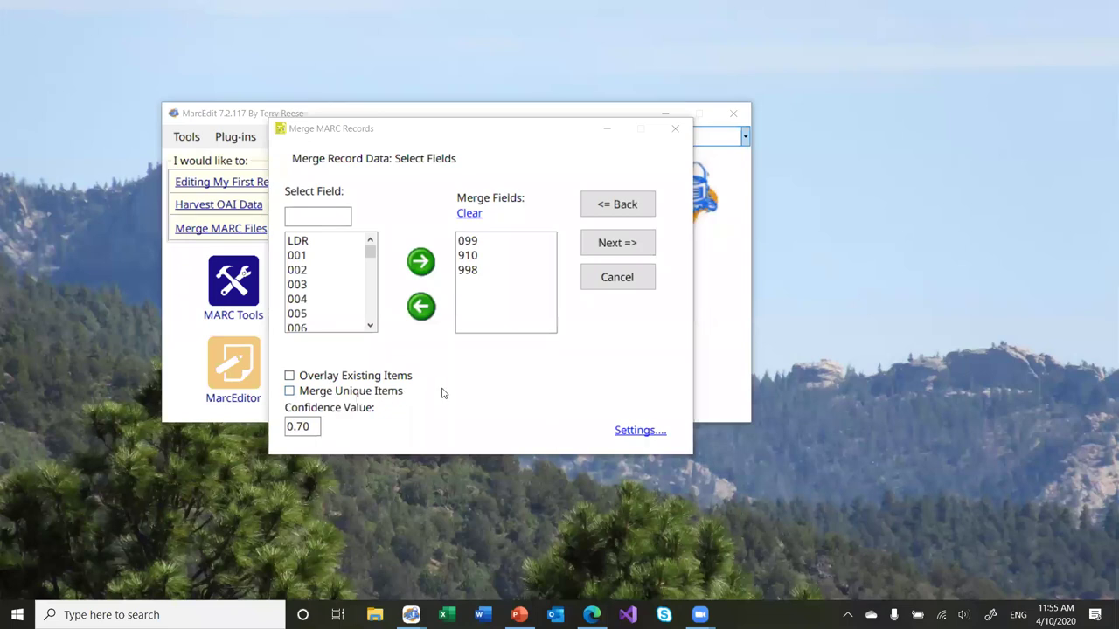
{"action": "left_click", "coordinate": [633, 433]}
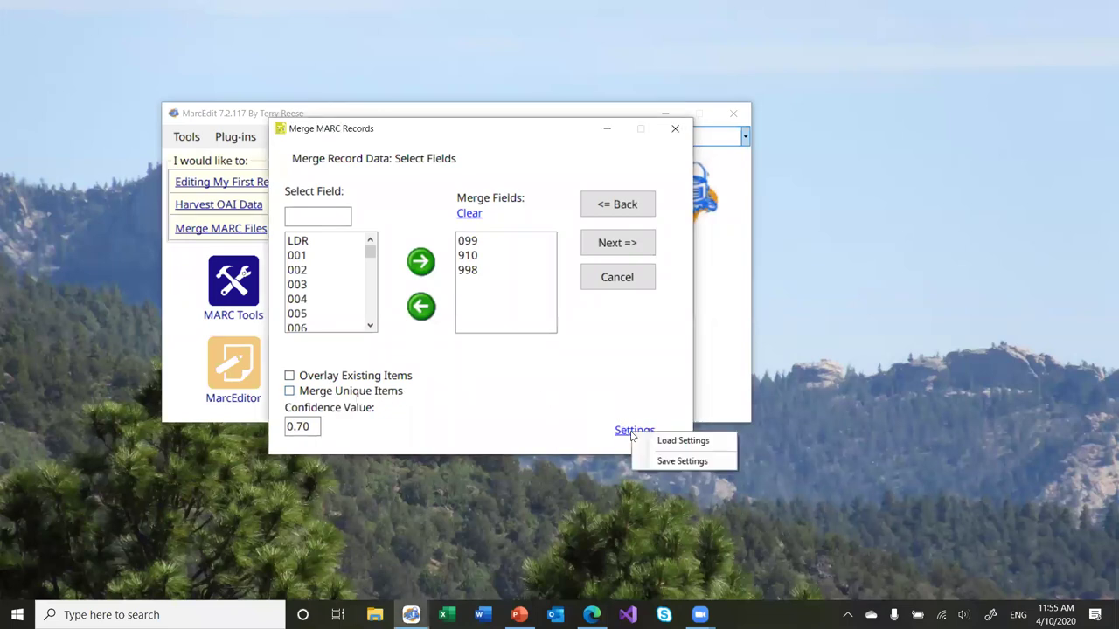
{"action": "left_click", "coordinate": [596, 398]}
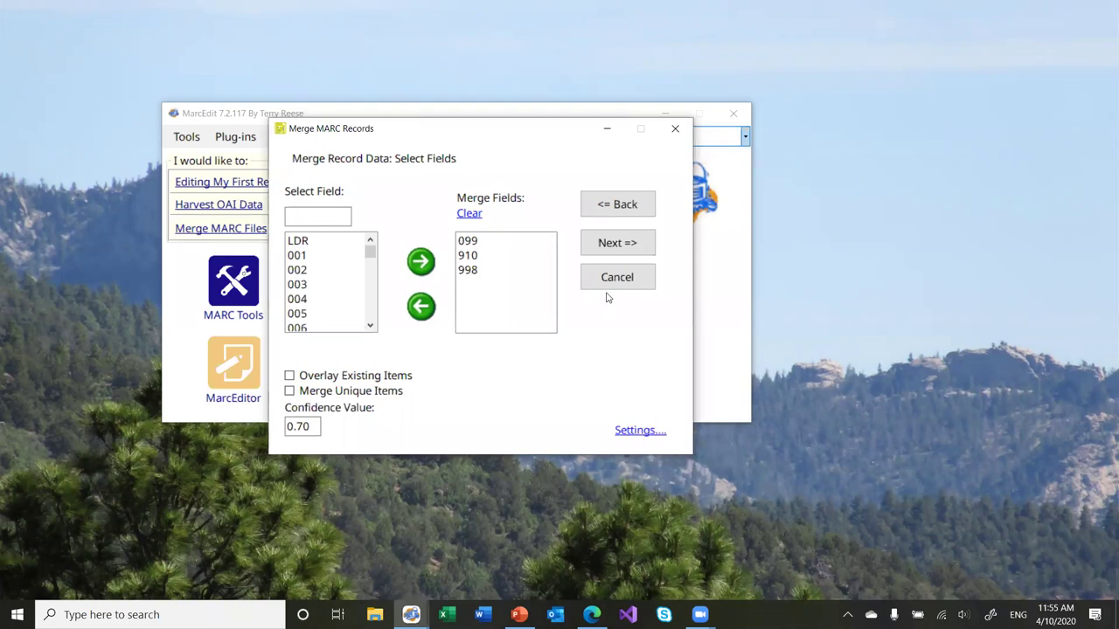
Try adding the field range 600-699 to the merge fields, and clear the whole merge field list
{"action": "left_click", "coordinate": [466, 270]}
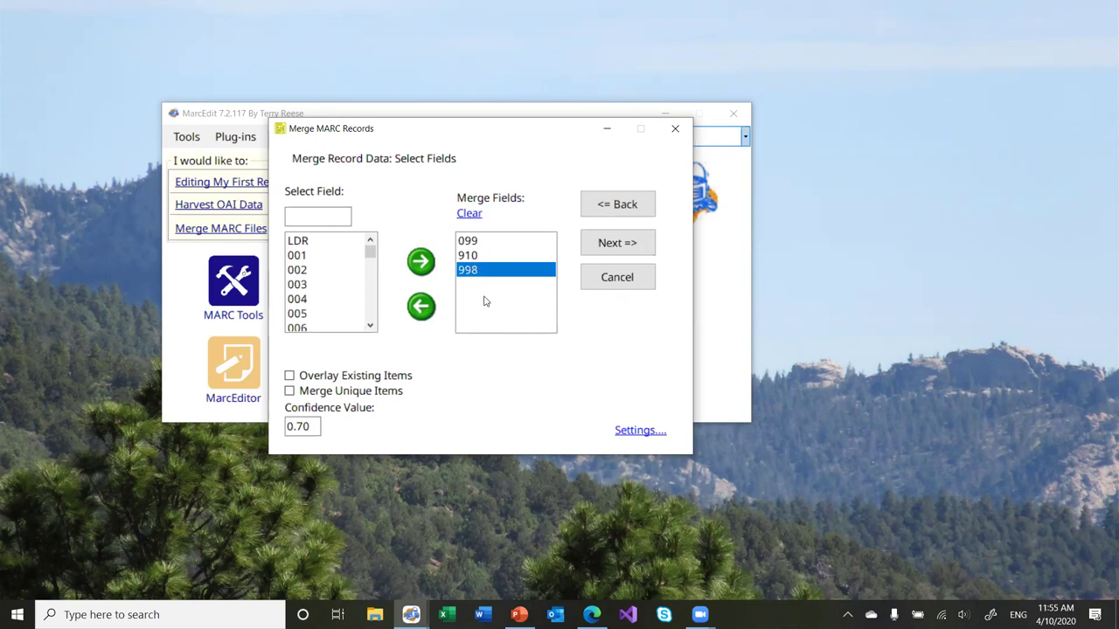
{"action": "left_click", "coordinate": [318, 218]}
{"action": "left_click", "coordinate": [318, 220]}
{"action": "type", "text": "600-699"}
{"action": "left_click", "coordinate": [431, 266]}
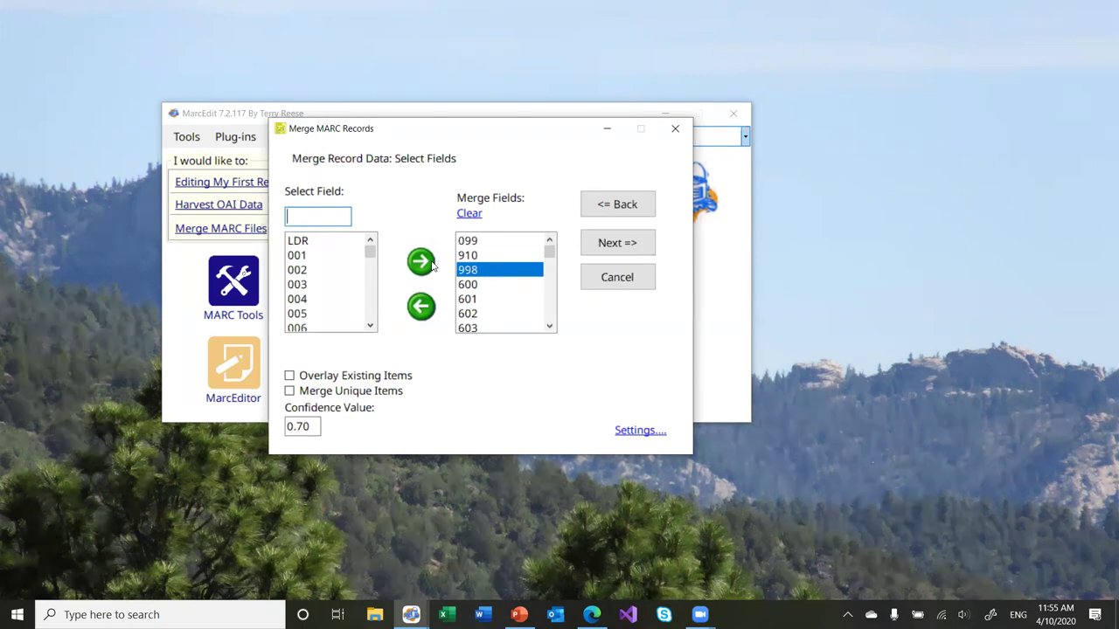
{"action": "left_click", "coordinate": [470, 215]}
Fill the emptied merge field list with 099, 910 and 998, and run the merge through to closing the wizard
{"action": "left_click", "coordinate": [291, 221]}
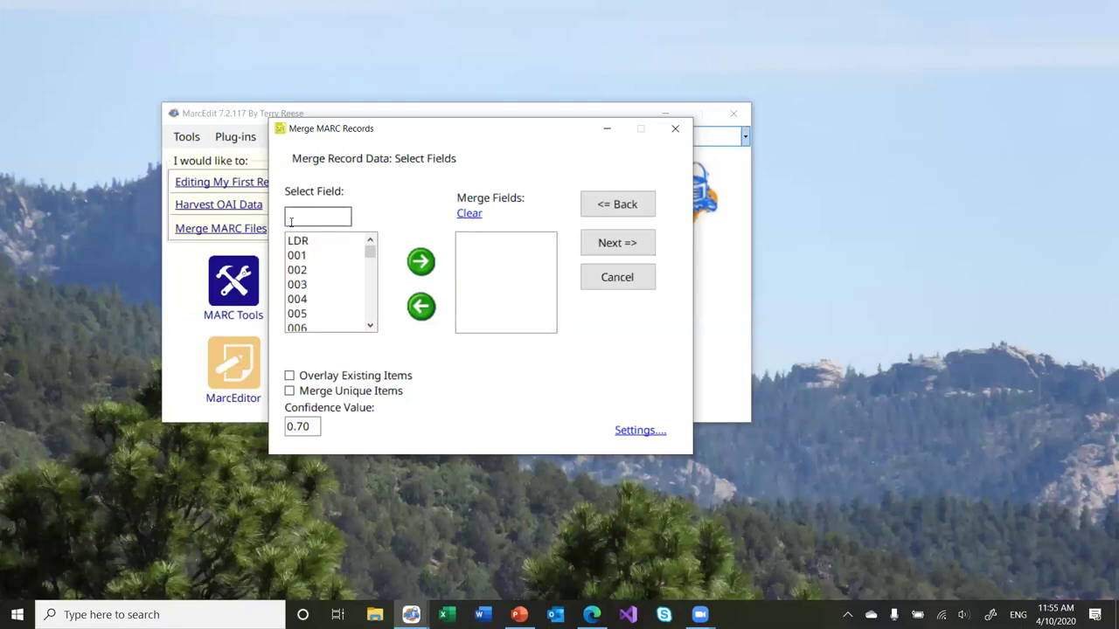
{"action": "type", "text": "099"}
{"action": "left_click", "coordinate": [421, 262]}
{"action": "double_click", "coordinate": [304, 210]}
{"action": "left_click", "coordinate": [306, 210]}
{"action": "key", "text": "BackSpace"}
{"action": "key", "text": "BackSpace"}
{"action": "type", "text": "10"}
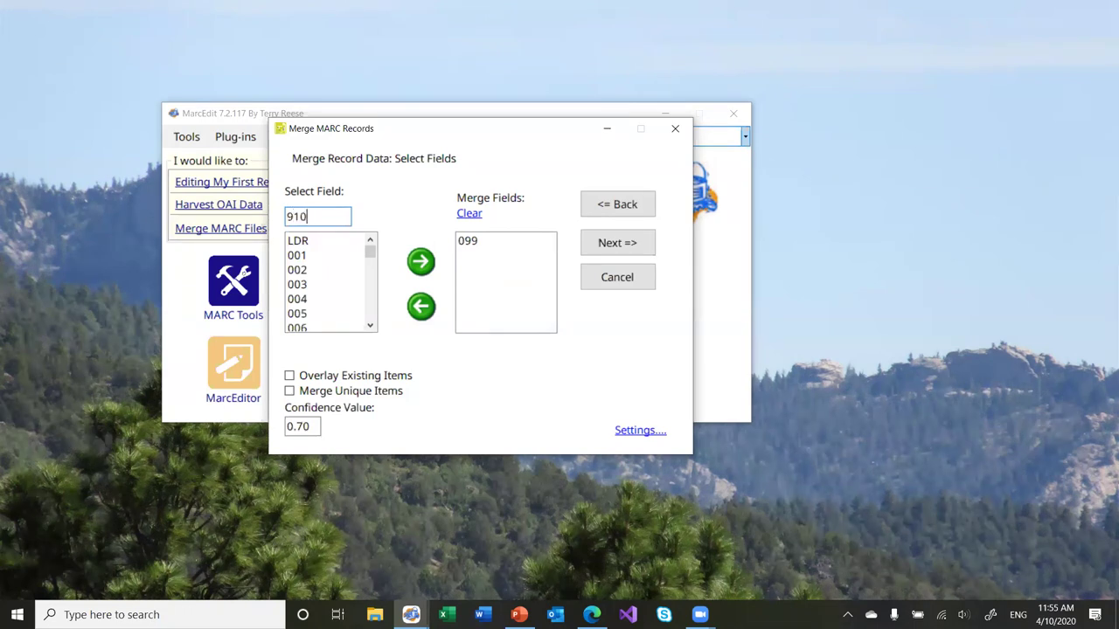
{"action": "left_click", "coordinate": [417, 263]}
{"action": "double_click", "coordinate": [317, 214]}
{"action": "type", "text": "998"}
{"action": "left_click", "coordinate": [420, 264]}
{"action": "left_click", "coordinate": [605, 245]}
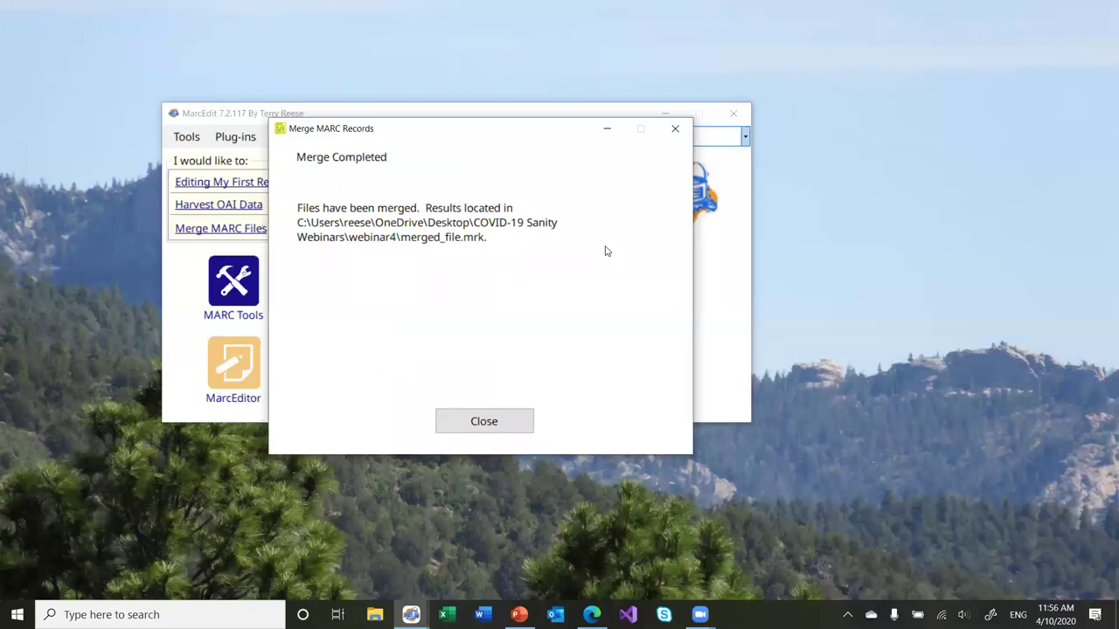
{"action": "left_click", "coordinate": [492, 418]}
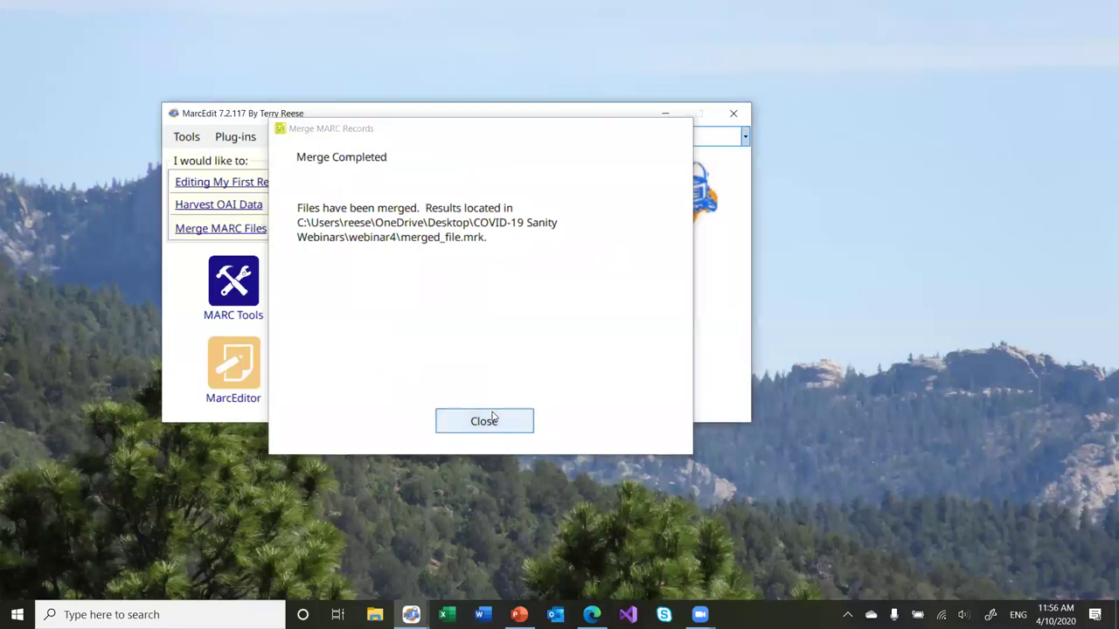
Open merged_file.mrk from the webinar4 folder in MarcEditor
{"action": "left_click", "coordinate": [241, 367]}
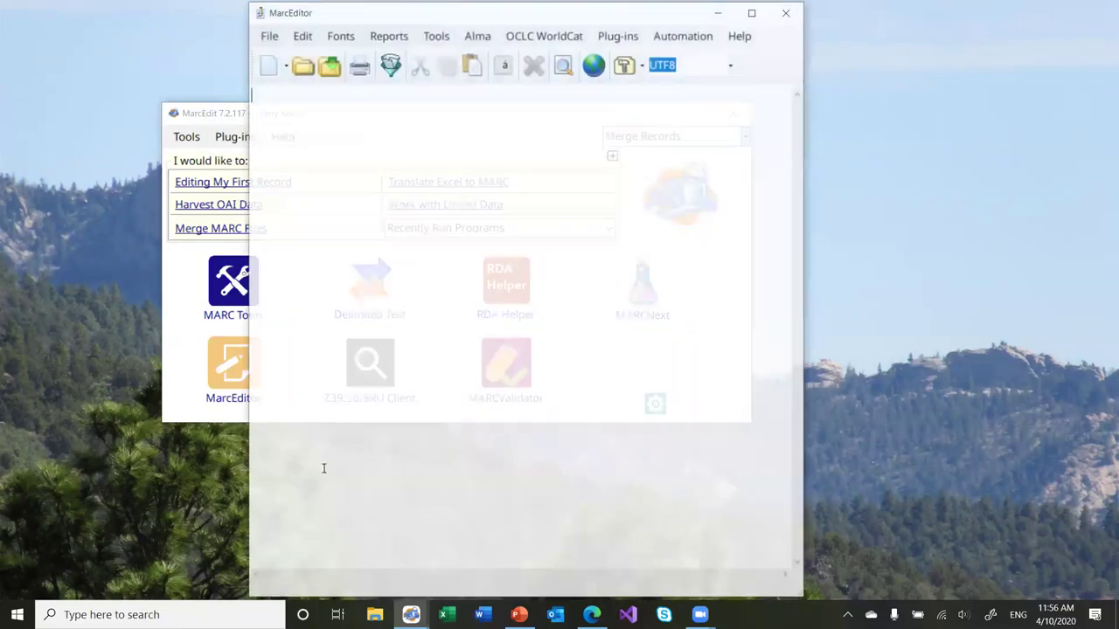
{"action": "left_click", "coordinate": [302, 68]}
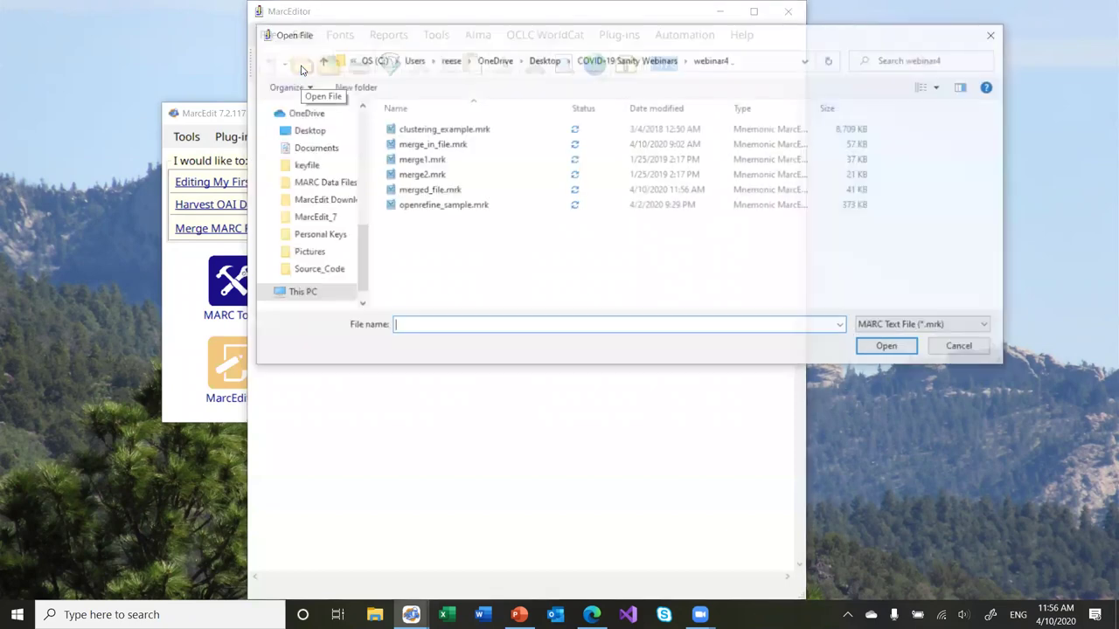
{"action": "double_click", "coordinate": [437, 192]}
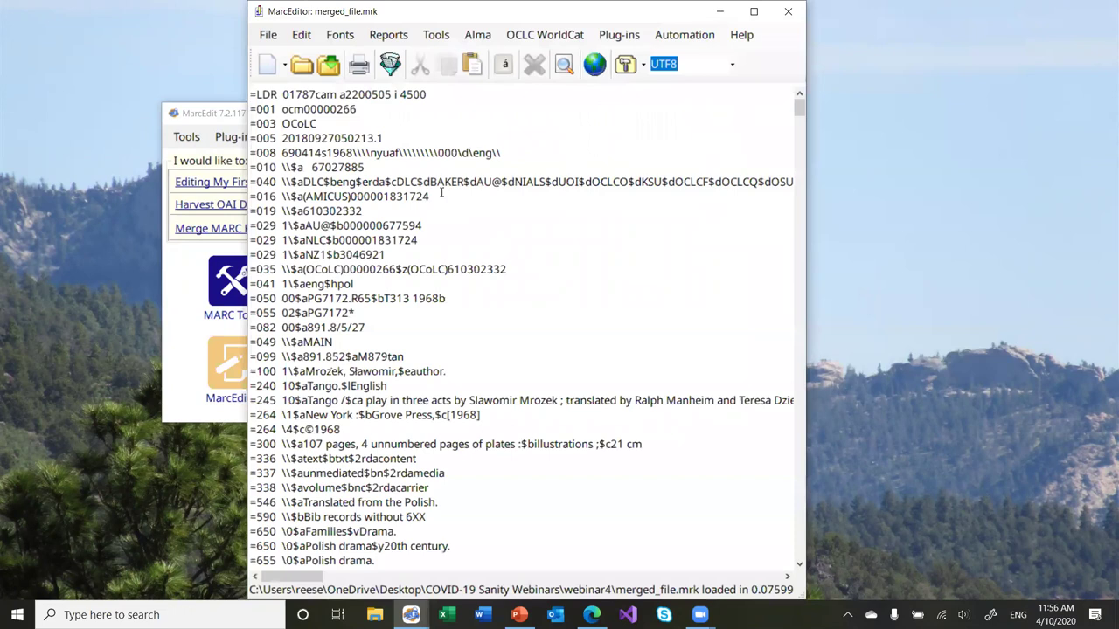
Examine the merged-in 099 field and the 001 identifier of the first record in merged_file.mrk
{"action": "left_click", "coordinate": [409, 356]}
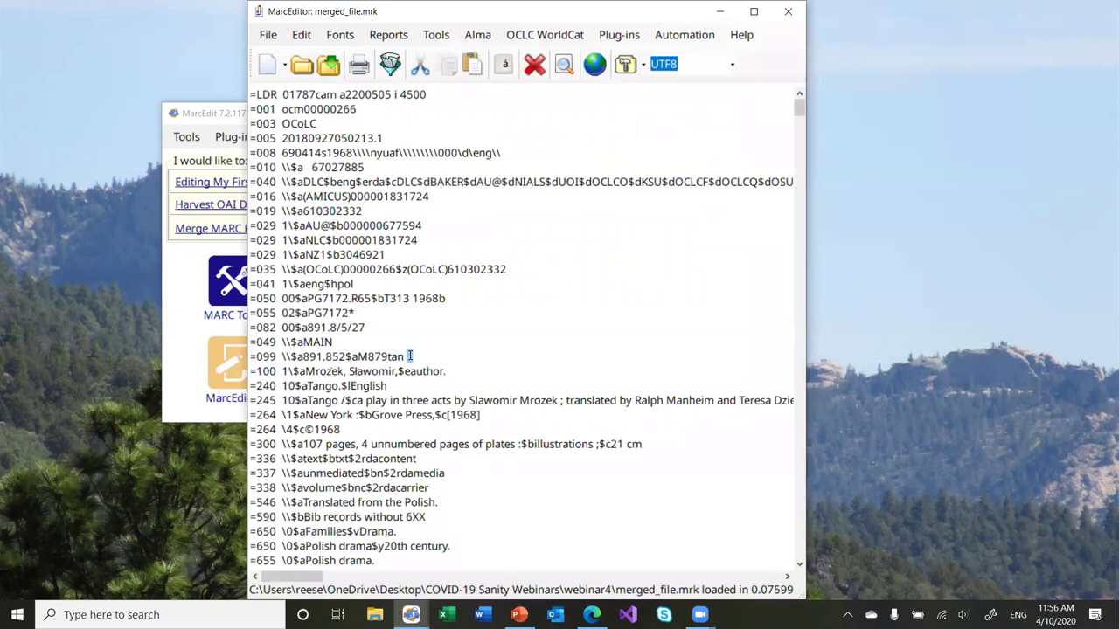
{"action": "triple_click", "coordinate": [384, 354]}
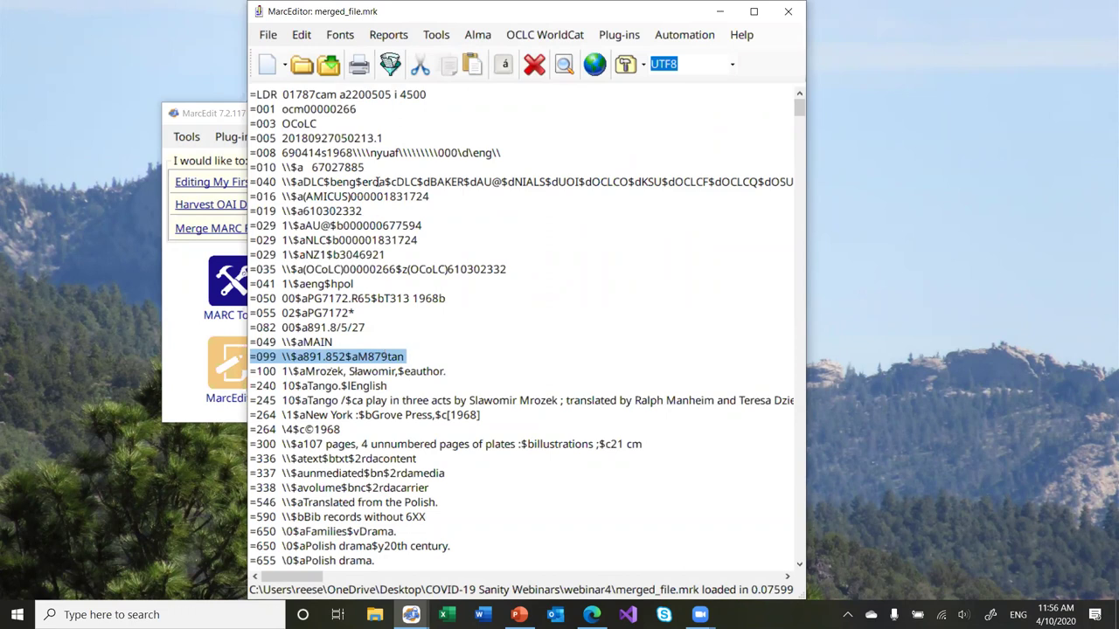
{"action": "left_click", "coordinate": [359, 109]}
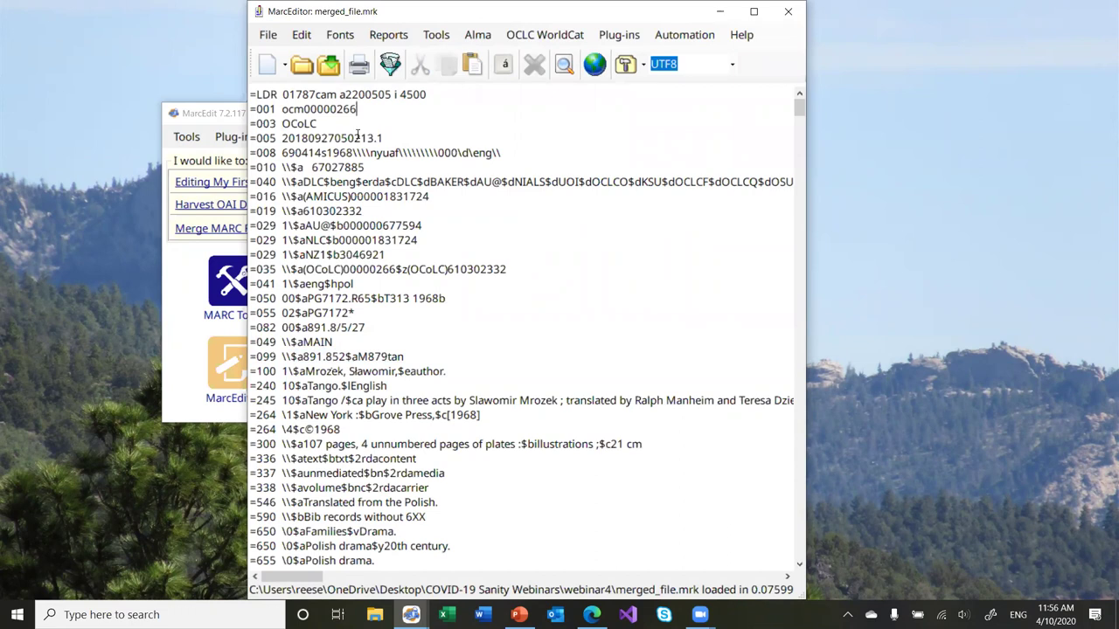
Examine the 035, 910 and 998 fields of the first record in merged_file.mrk, and close the file
{"action": "left_click", "coordinate": [306, 269]}
{"action": "scroll", "coordinate": [389, 354], "scroll_direction": "down", "scroll_amount": 3}
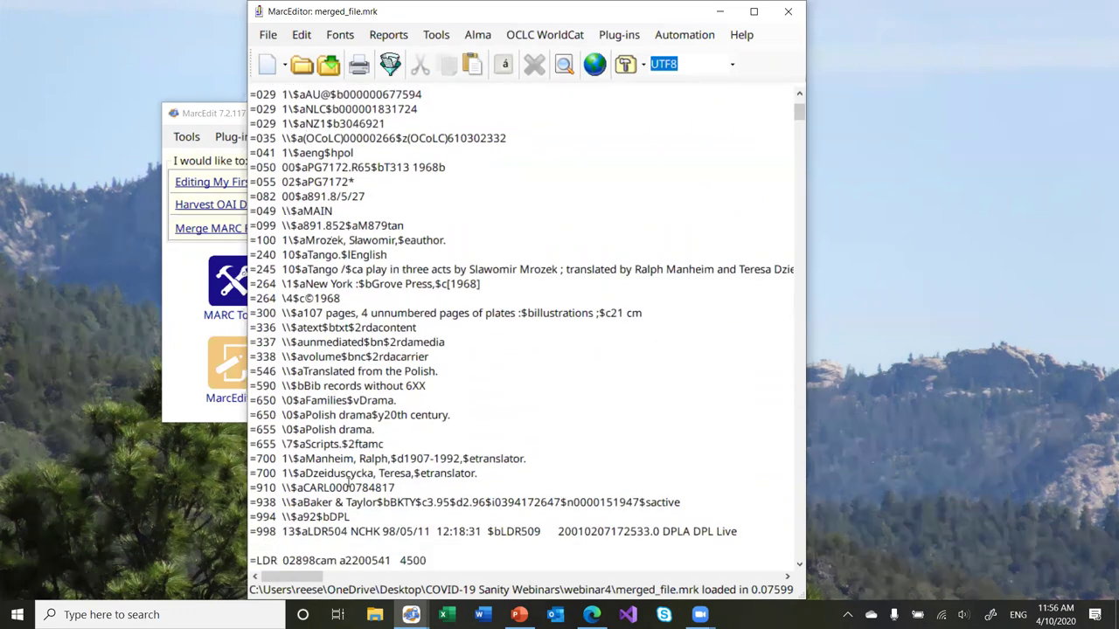
{"action": "double_click", "coordinate": [344, 488]}
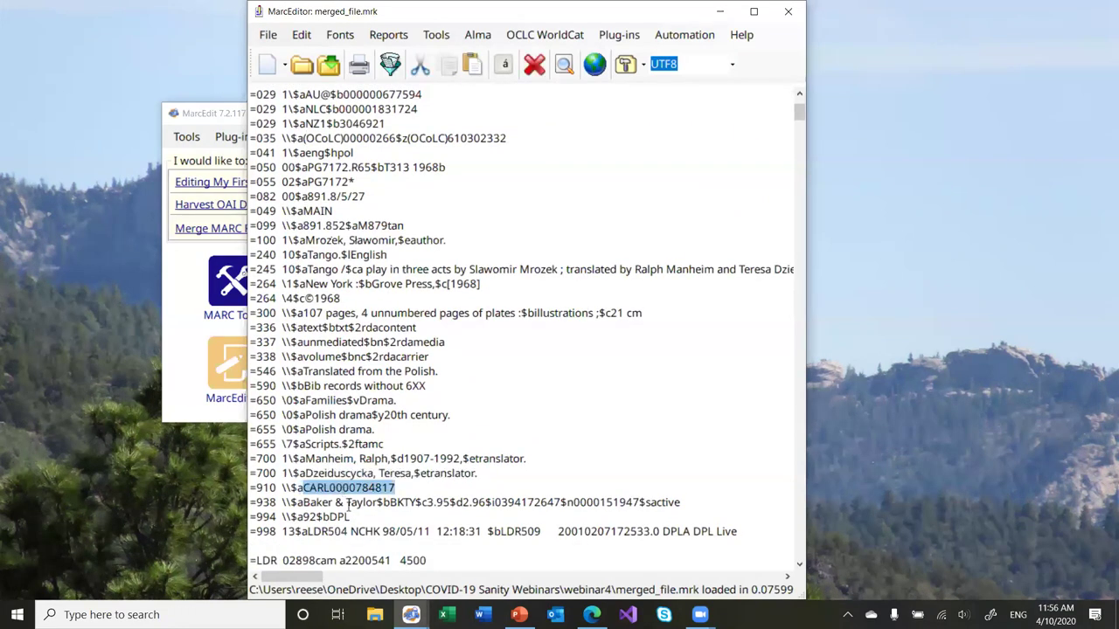
{"action": "double_click", "coordinate": [349, 530]}
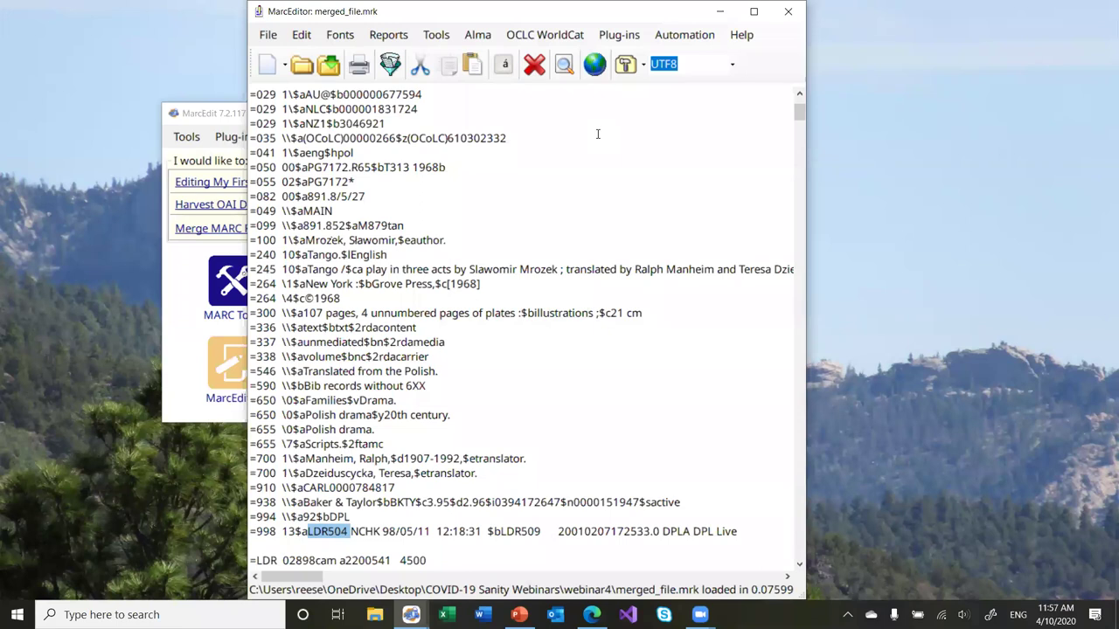
{"action": "left_click", "coordinate": [789, 12]}
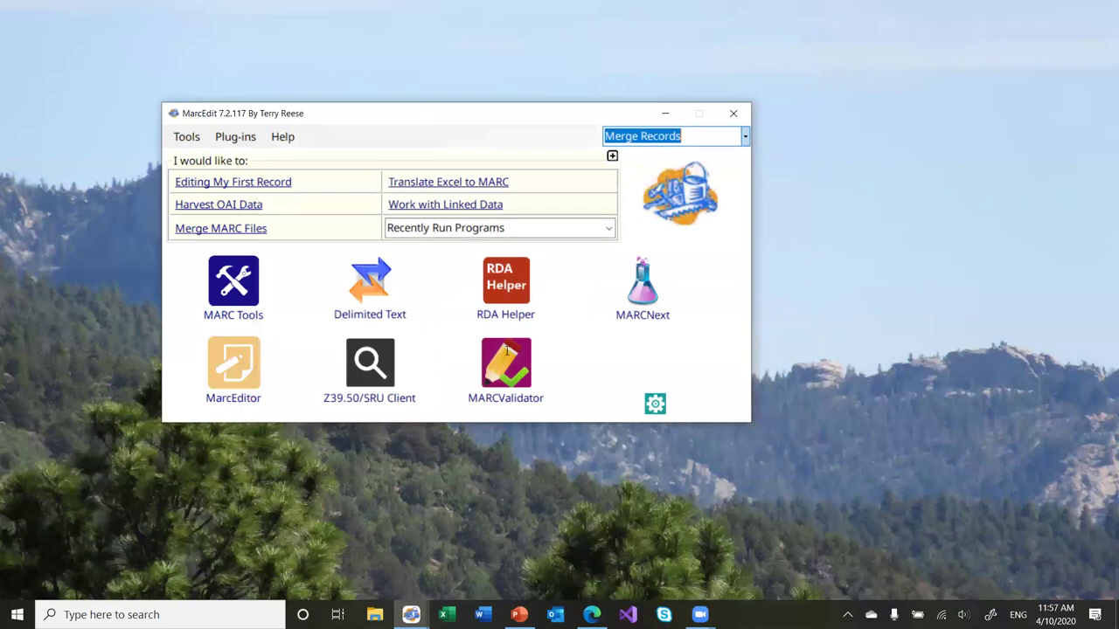
Switch to PowerPoint and present the Merging_Clustering_and_Integrations slides from "Merging Records" through to "How MarcEdit Works with Alma"
{"action": "left_click", "coordinate": [518, 615]}
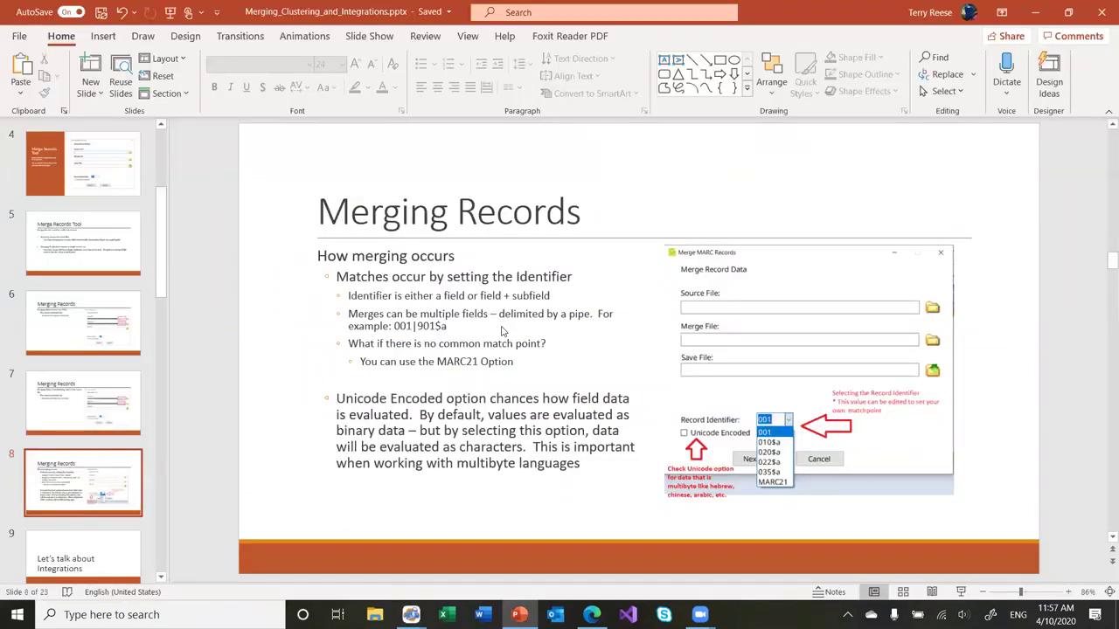
{"action": "left_click", "coordinate": [961, 592]}
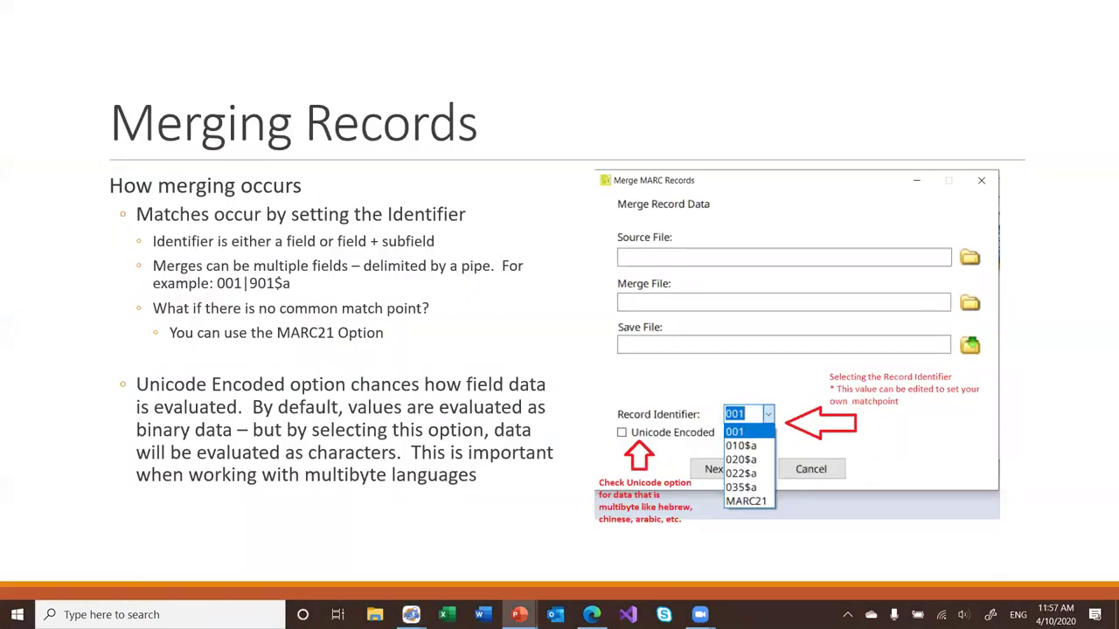
{"action": "key", "text": "Right"}
{"action": "key", "text": "Right"}
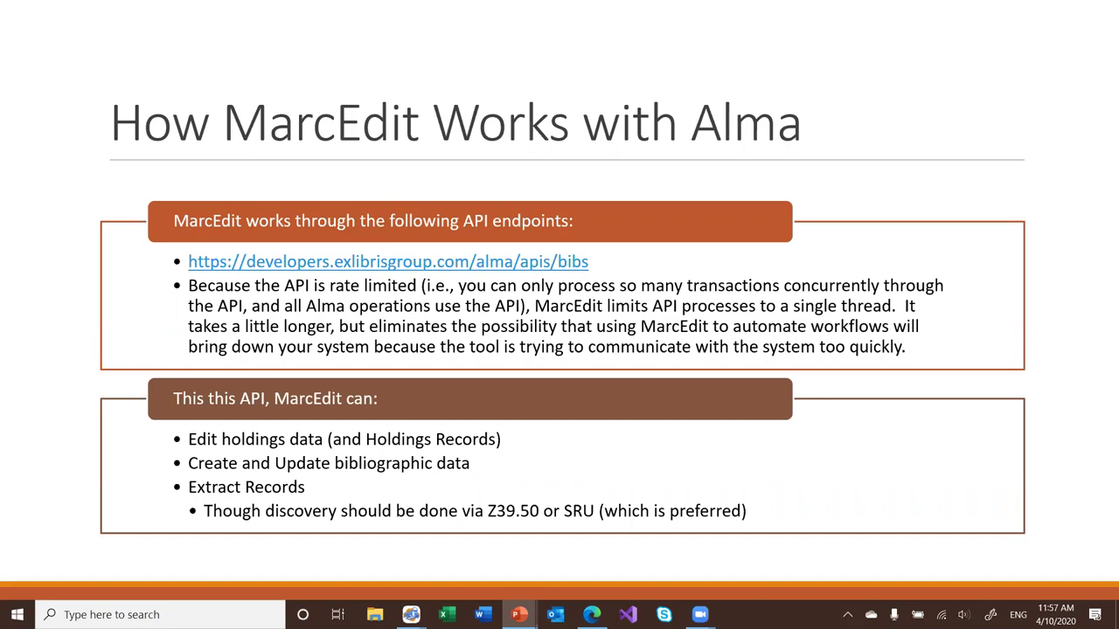
Leave the slide show, close the Web Video browser tab, and get back to the MarcEdit main window
{"action": "key", "text": "Right"}
{"action": "key", "text": "Right"}
{"action": "key", "text": "Escape"}
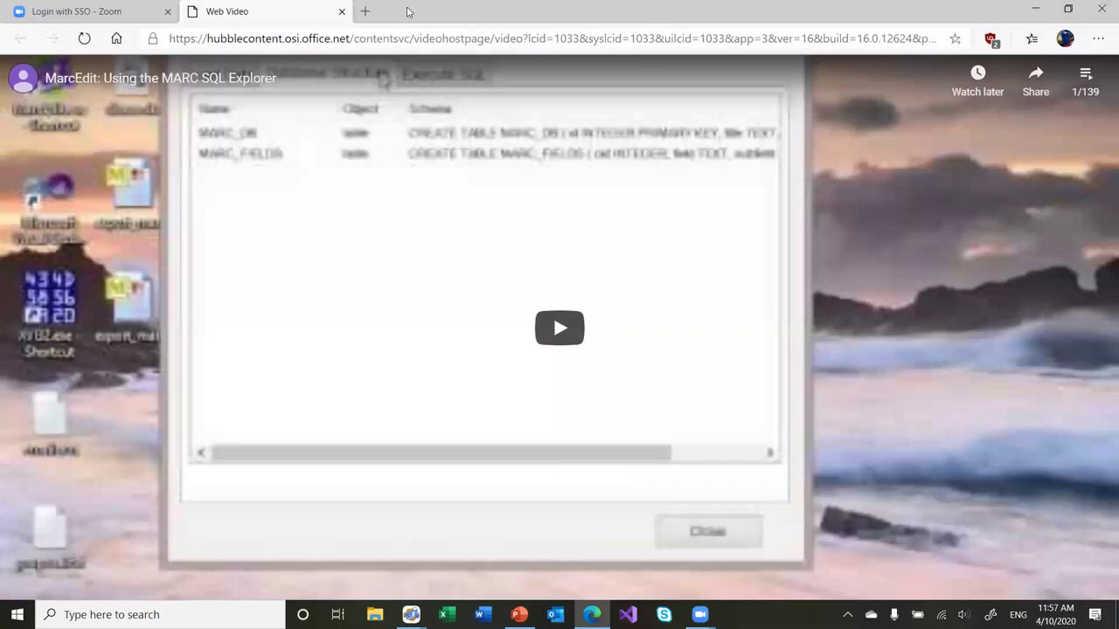
{"action": "left_click", "coordinate": [342, 11]}
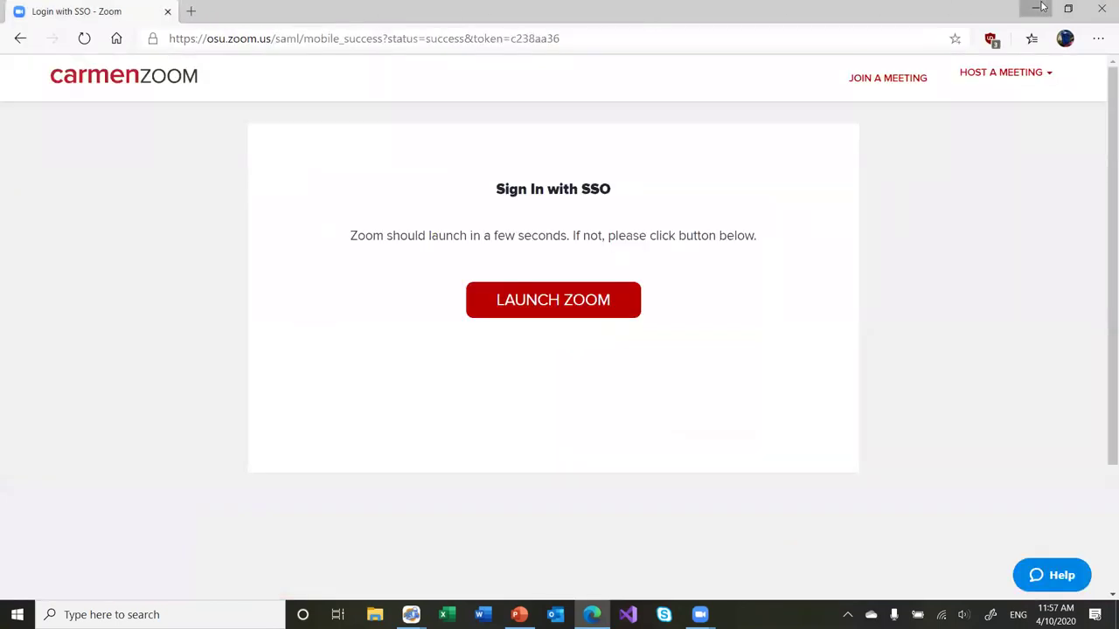
{"action": "left_click", "coordinate": [1035, 10]}
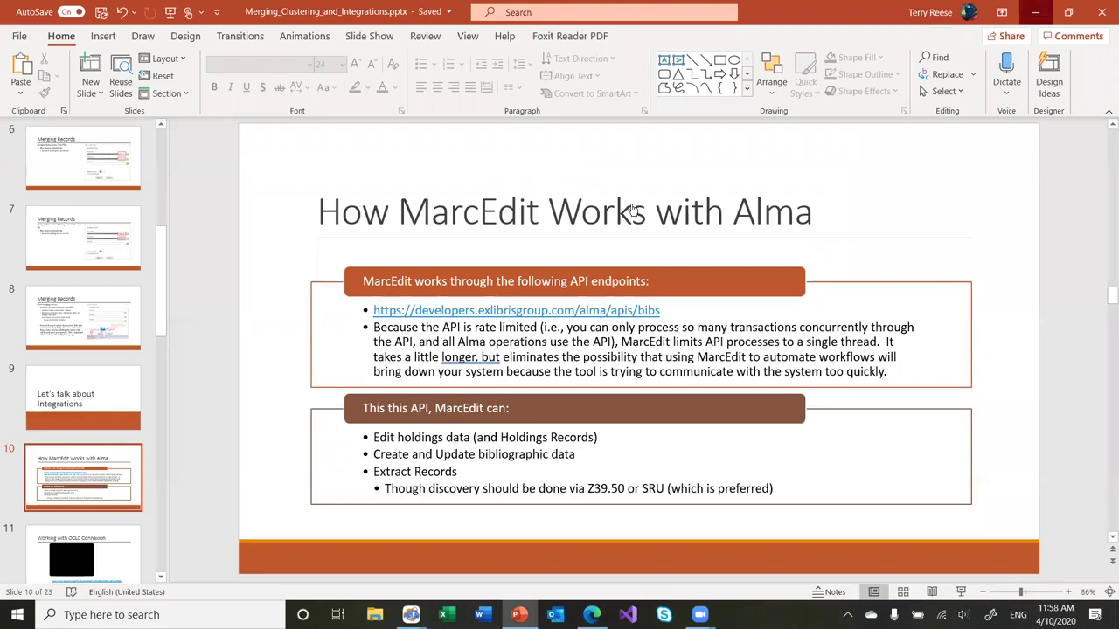
{"action": "left_click", "coordinate": [1035, 11]}
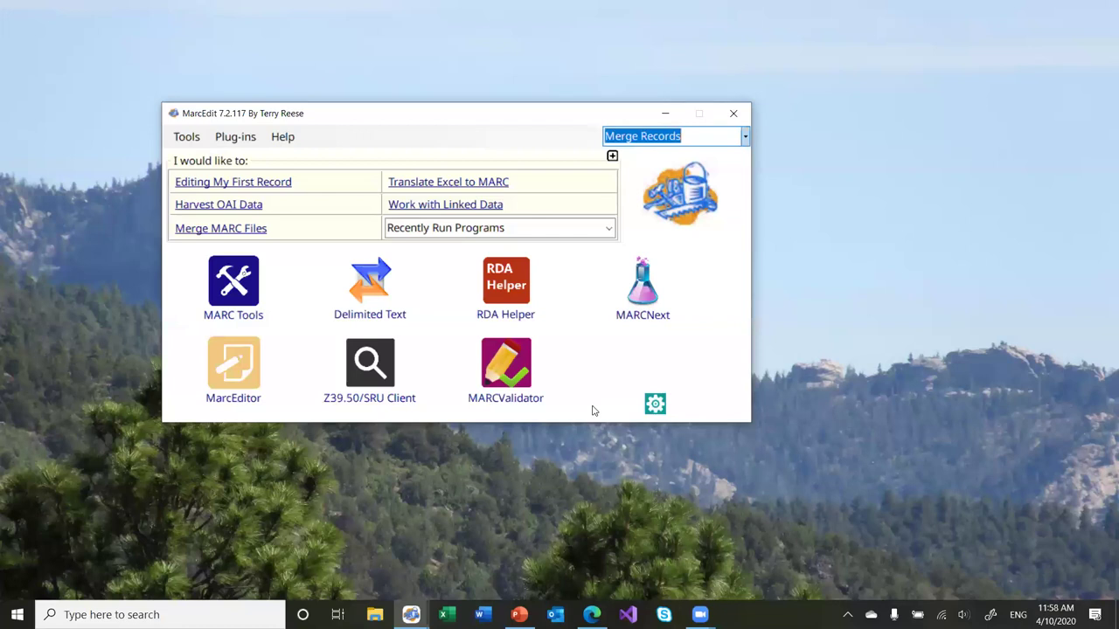
Look over the MarcEdit preference categories and the export and import options for sharing integration settings
{"action": "left_click", "coordinate": [655, 404]}
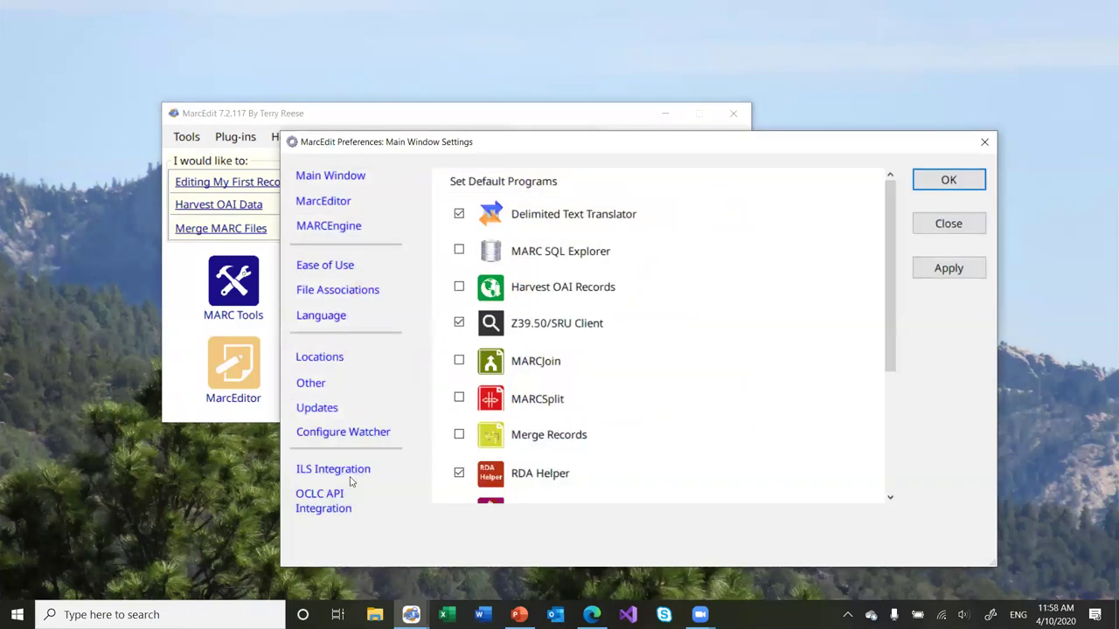
{"action": "left_click", "coordinate": [949, 227]}
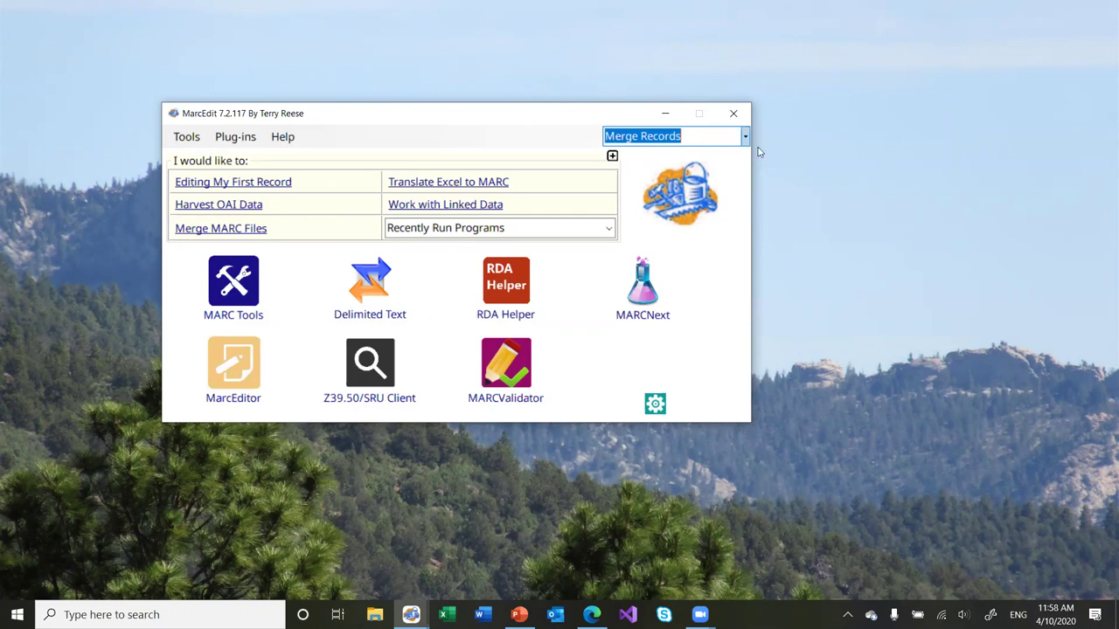
{"action": "left_click", "coordinate": [287, 137]}
{"action": "mouse_move", "coordinate": [377, 278]}
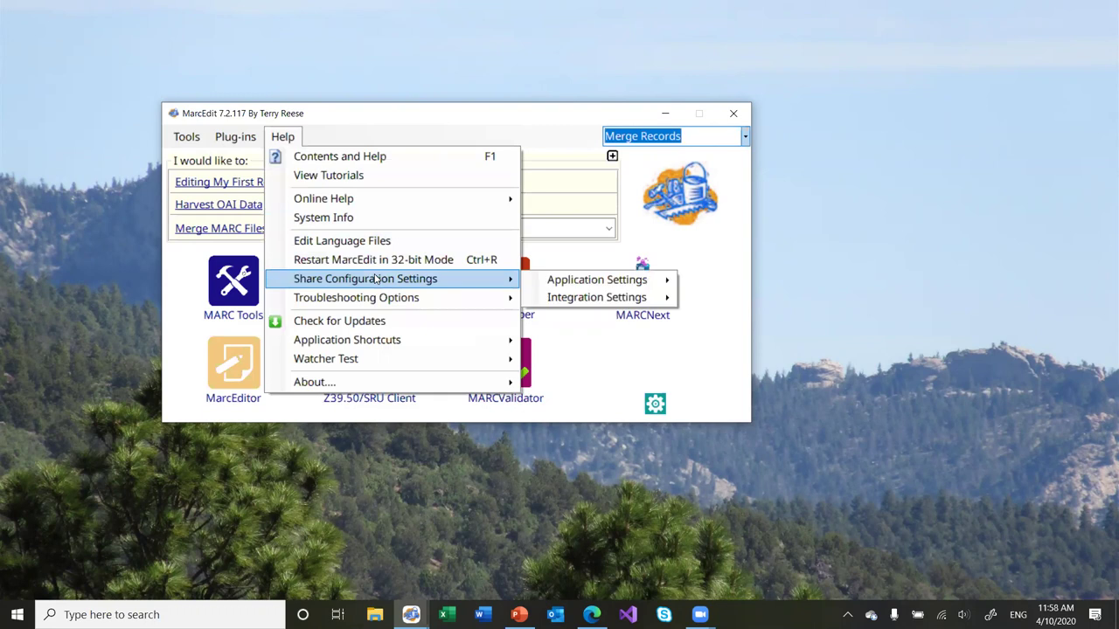
{"action": "mouse_move", "coordinate": [612, 303]}
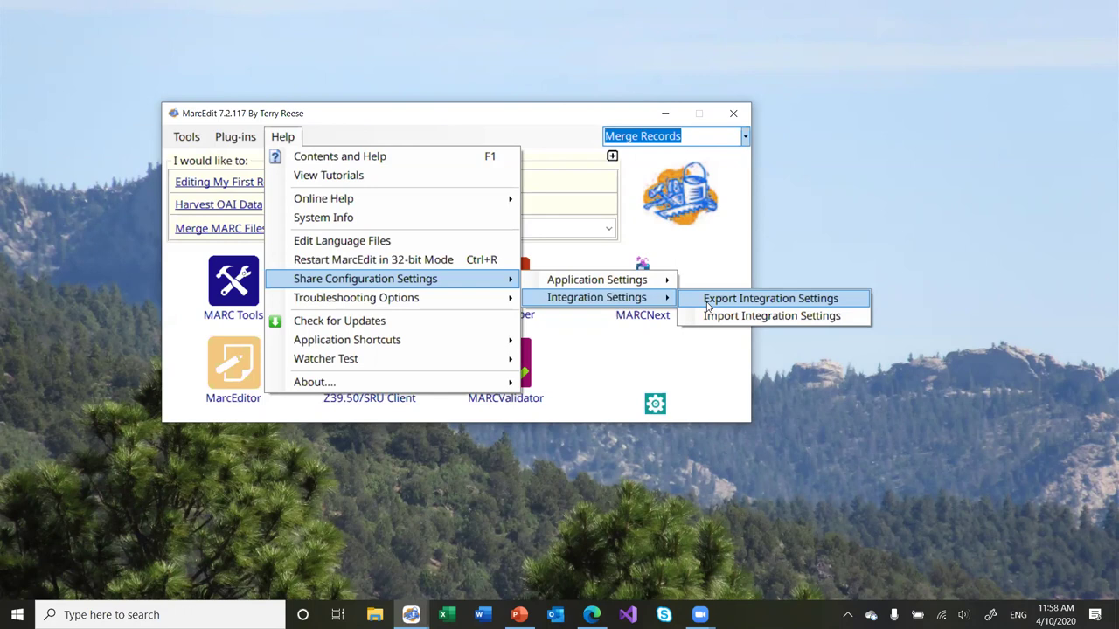
{"action": "left_click", "coordinate": [713, 253]}
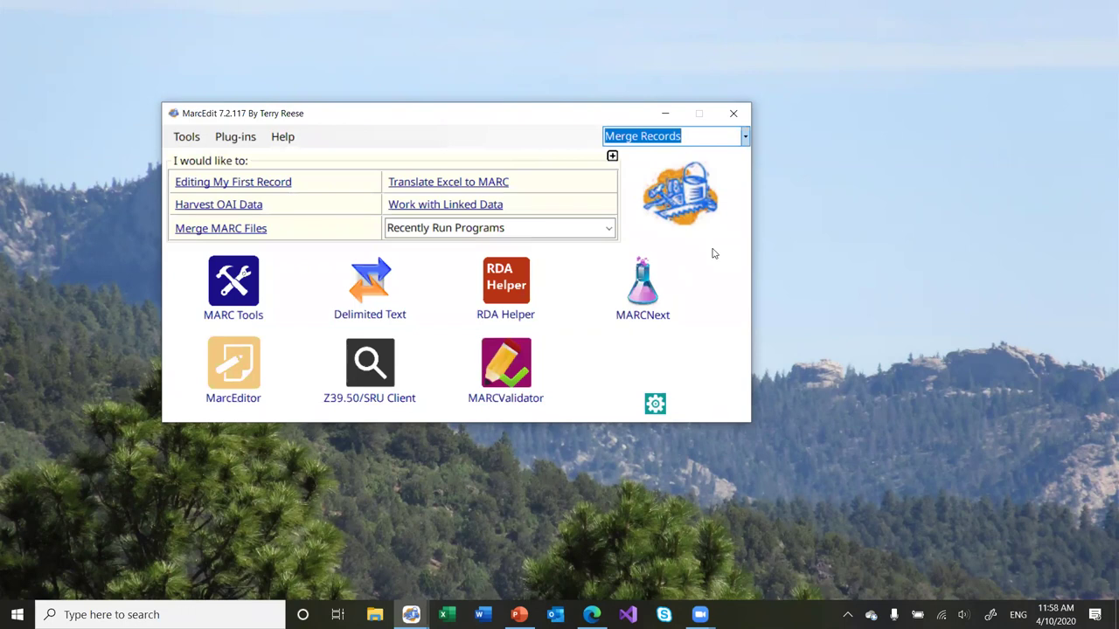
Open the ILS Integration preferences
{"action": "left_click", "coordinate": [654, 401]}
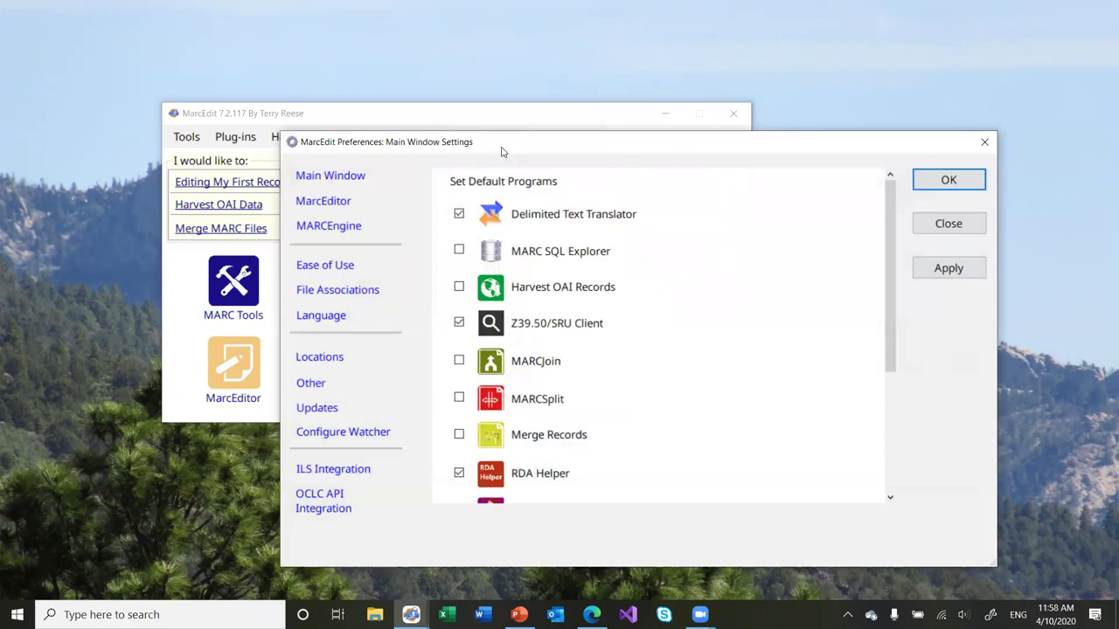
{"action": "left_click_drag", "start_coordinate": [502, 152], "coordinate": [413, 87]}
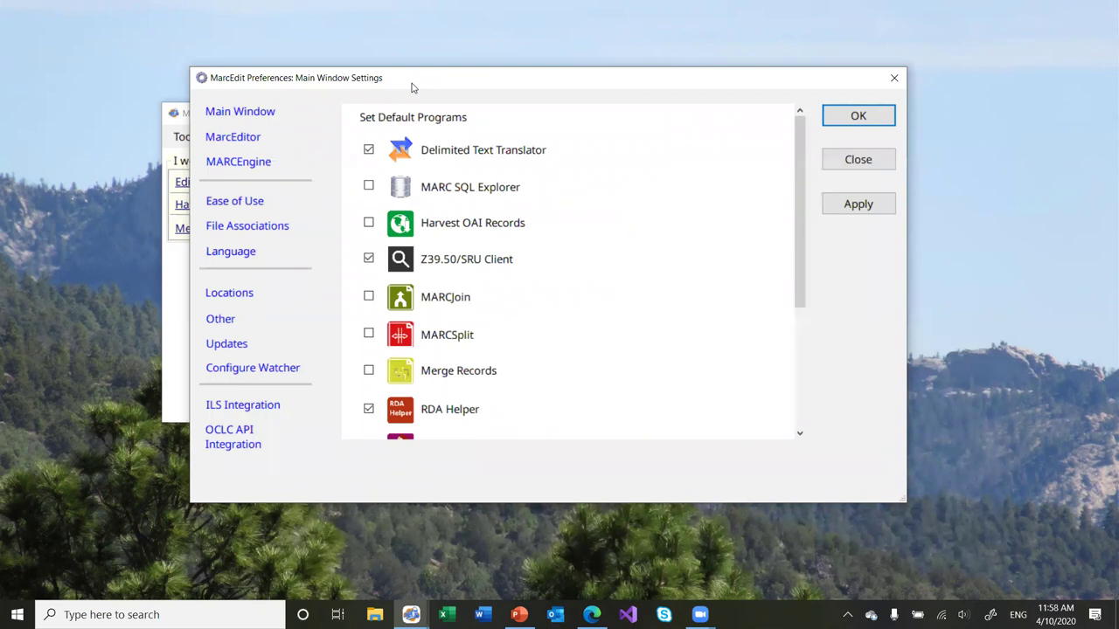
{"action": "left_click", "coordinate": [262, 406]}
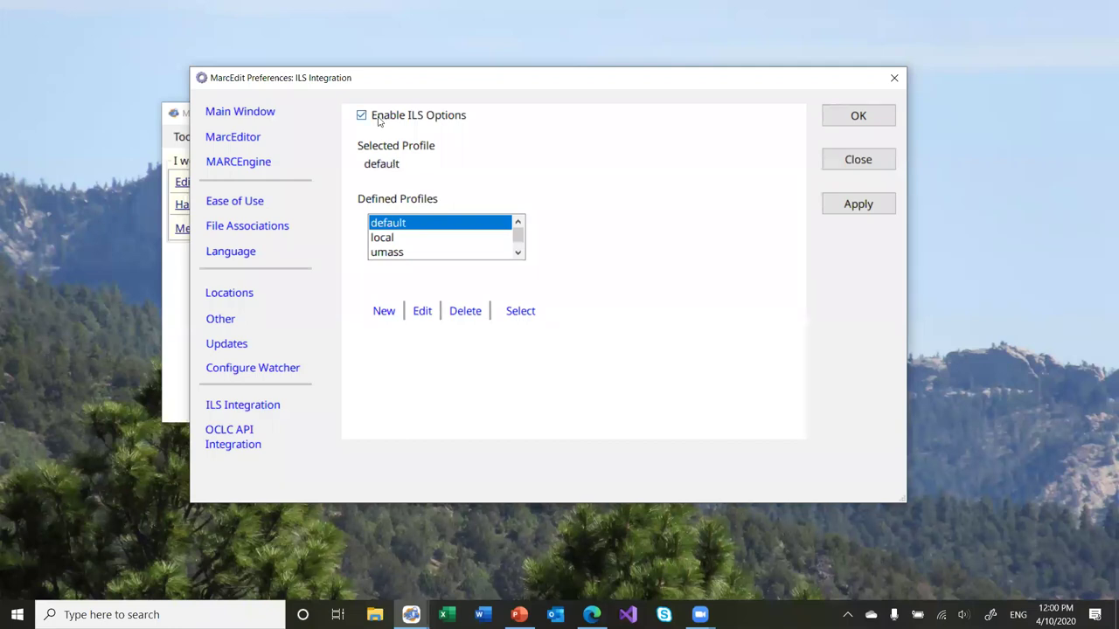
Review the default ILS profile's name, type, host and Alma token fields, and close it without changes
{"action": "left_click", "coordinate": [422, 312]}
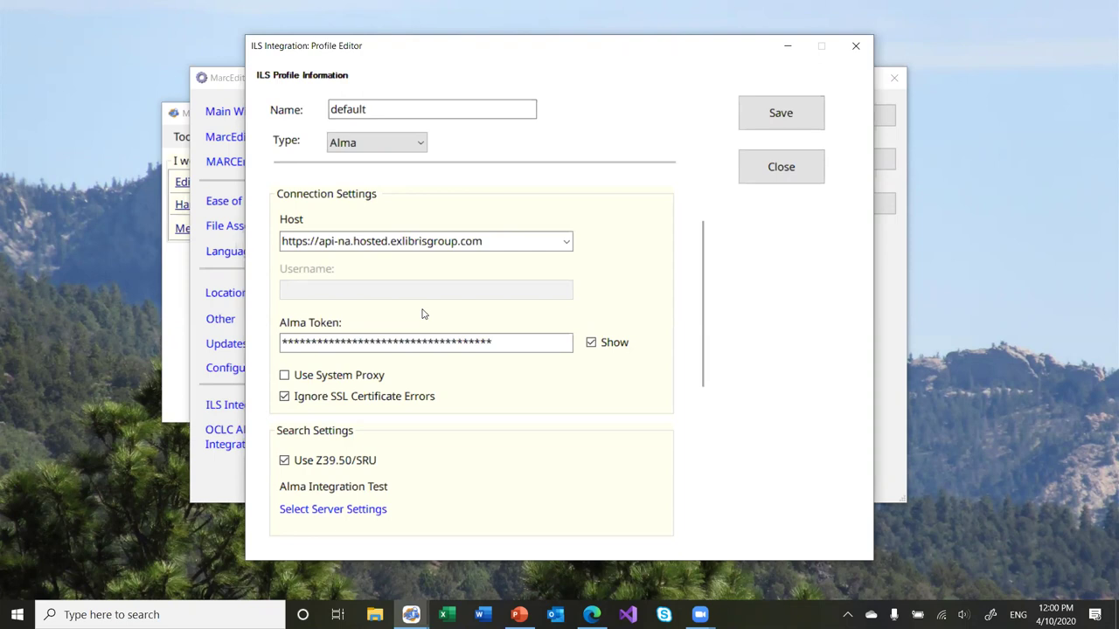
{"action": "left_click", "coordinate": [369, 112]}
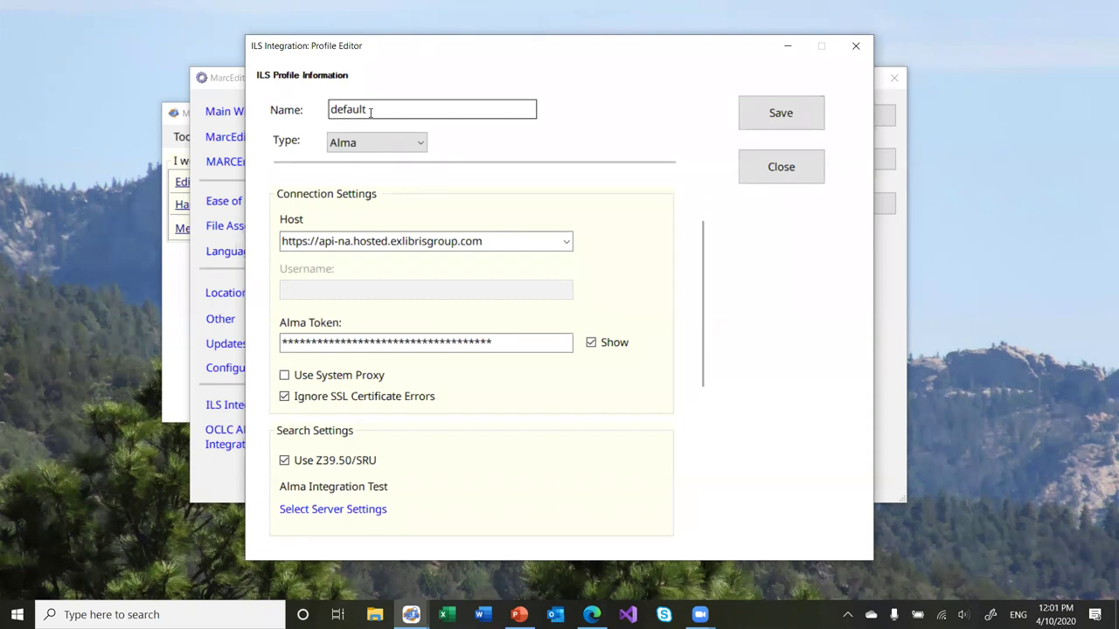
{"action": "key", "text": "Tab"}
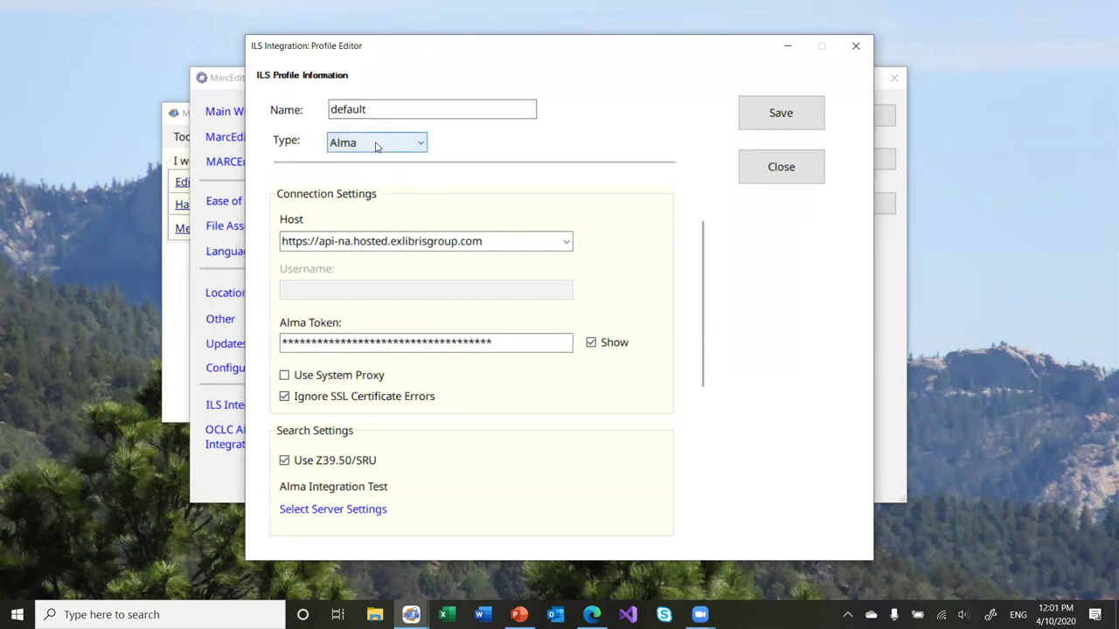
{"action": "key", "text": "Tab"}
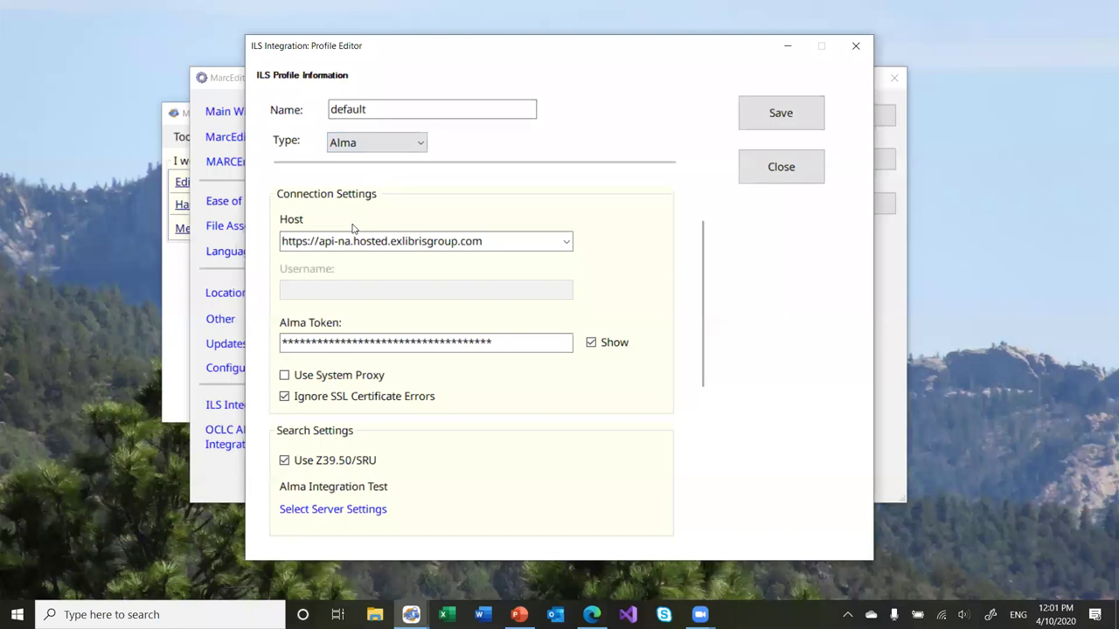
{"action": "left_click", "coordinate": [403, 344]}
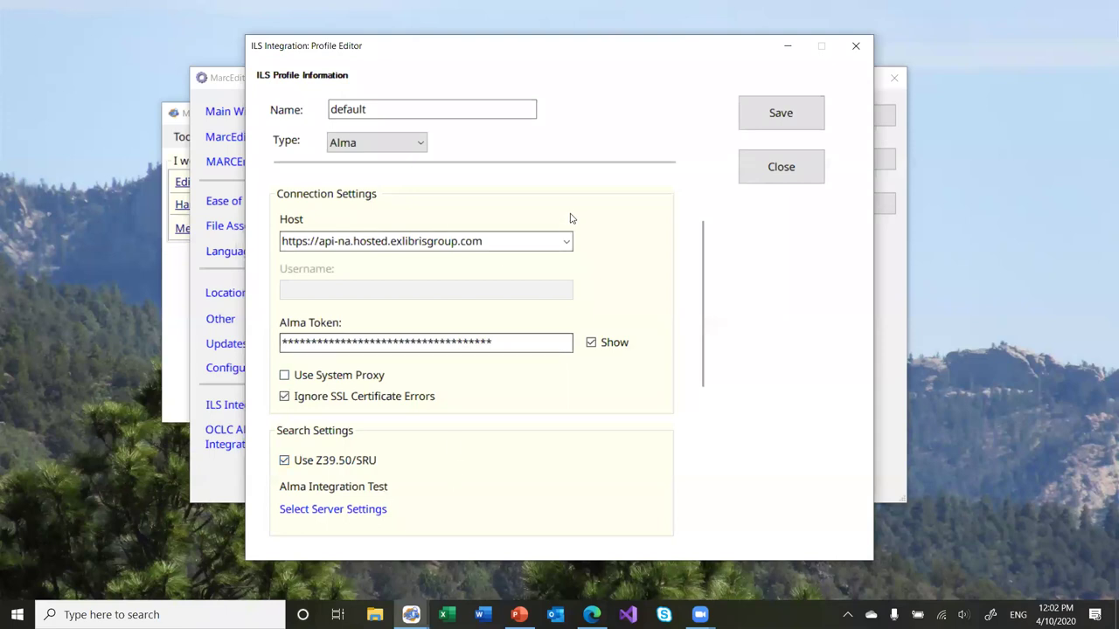
{"action": "left_click", "coordinate": [757, 168]}
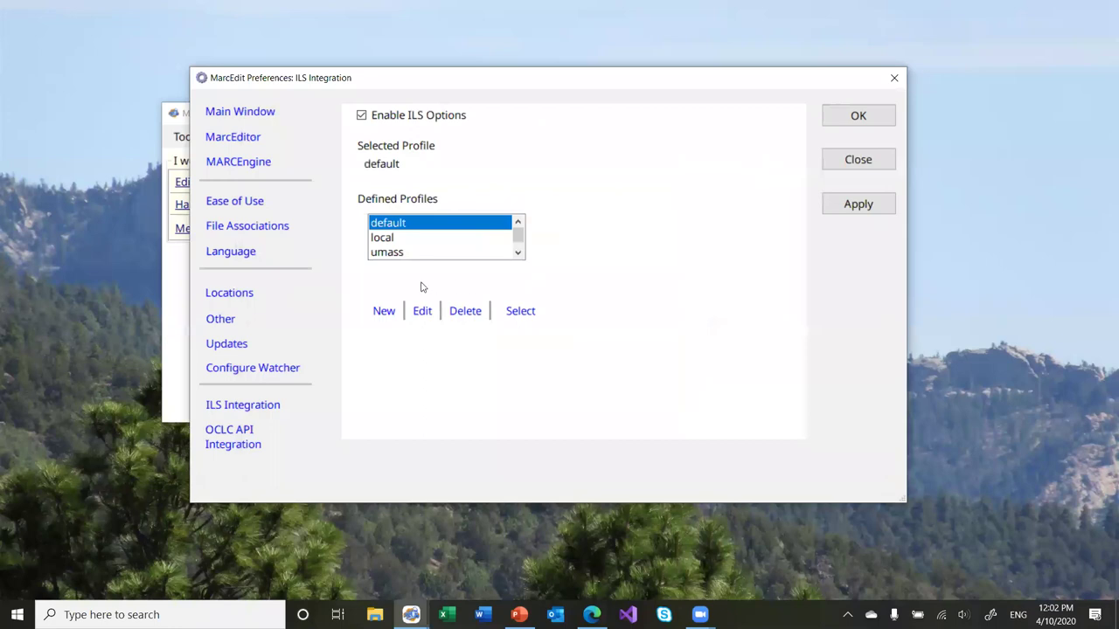
{"action": "left_click", "coordinate": [384, 312]}
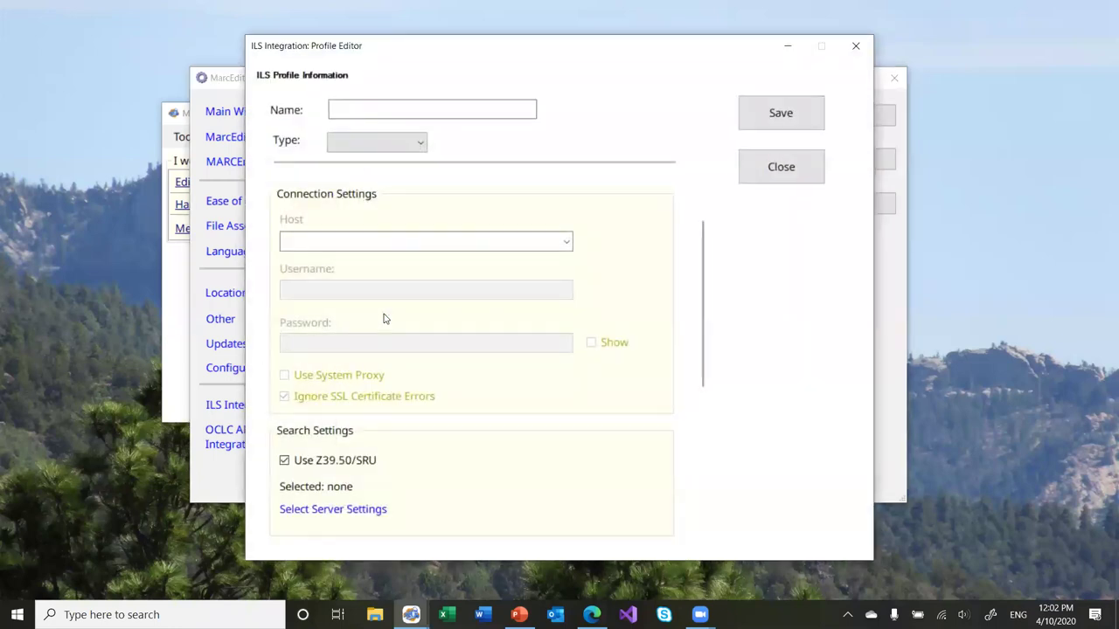
{"action": "left_click", "coordinate": [424, 146]}
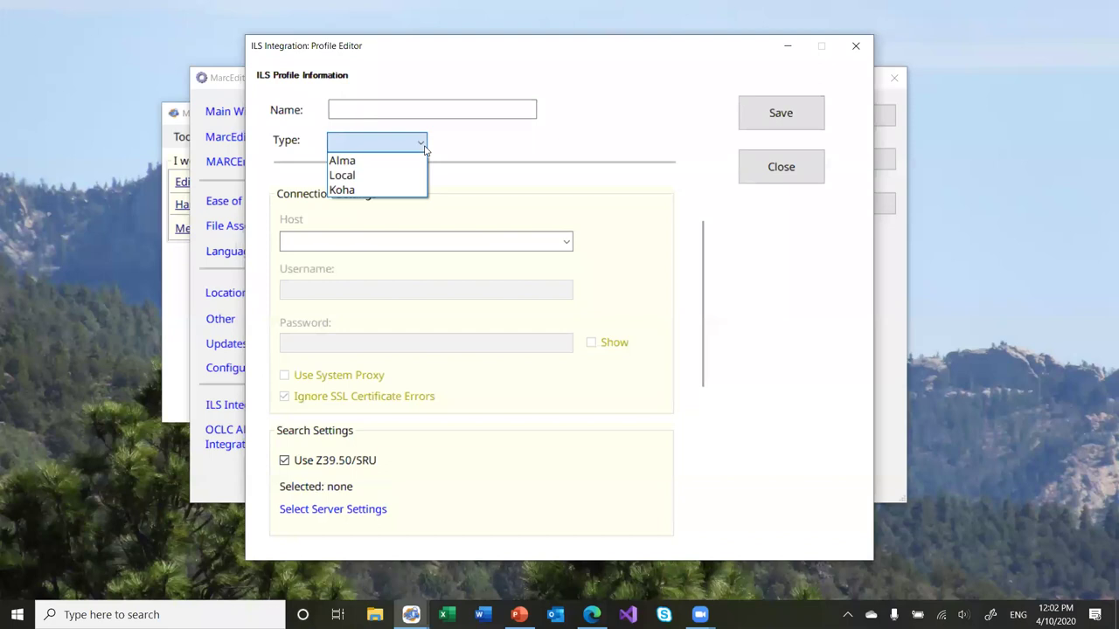
{"action": "left_click", "coordinate": [394, 159]}
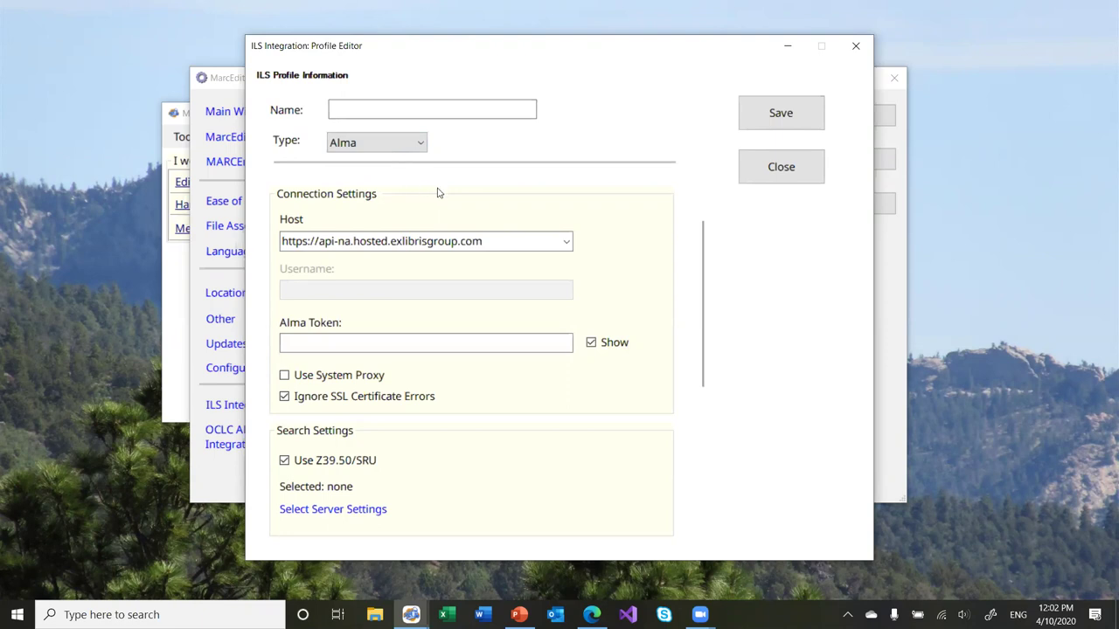
{"action": "left_click", "coordinate": [565, 246]}
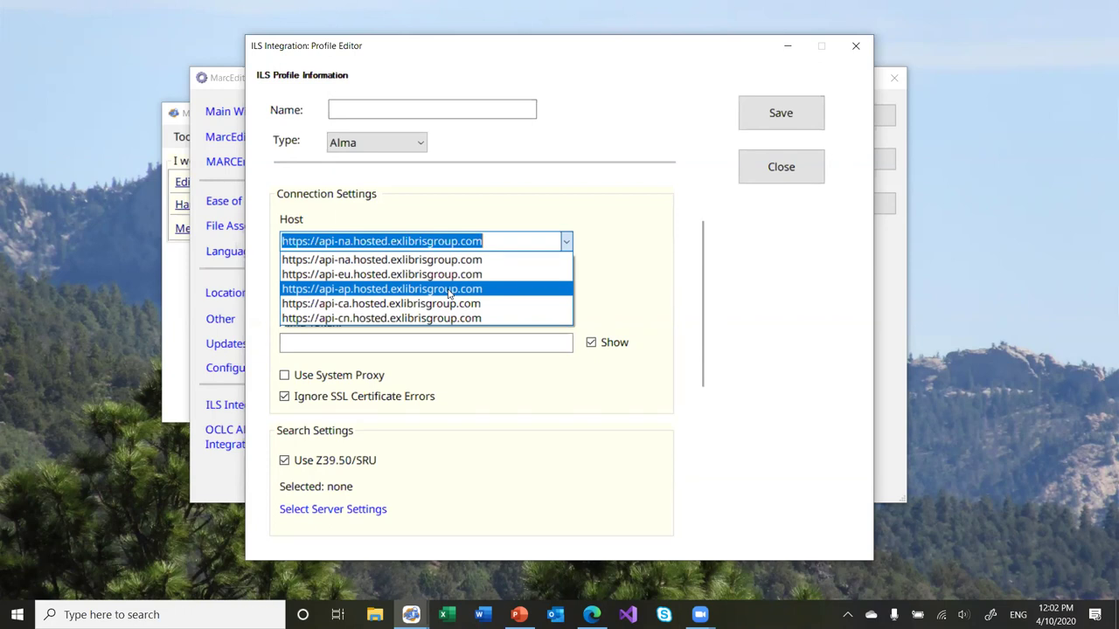
{"action": "left_click", "coordinate": [454, 259]}
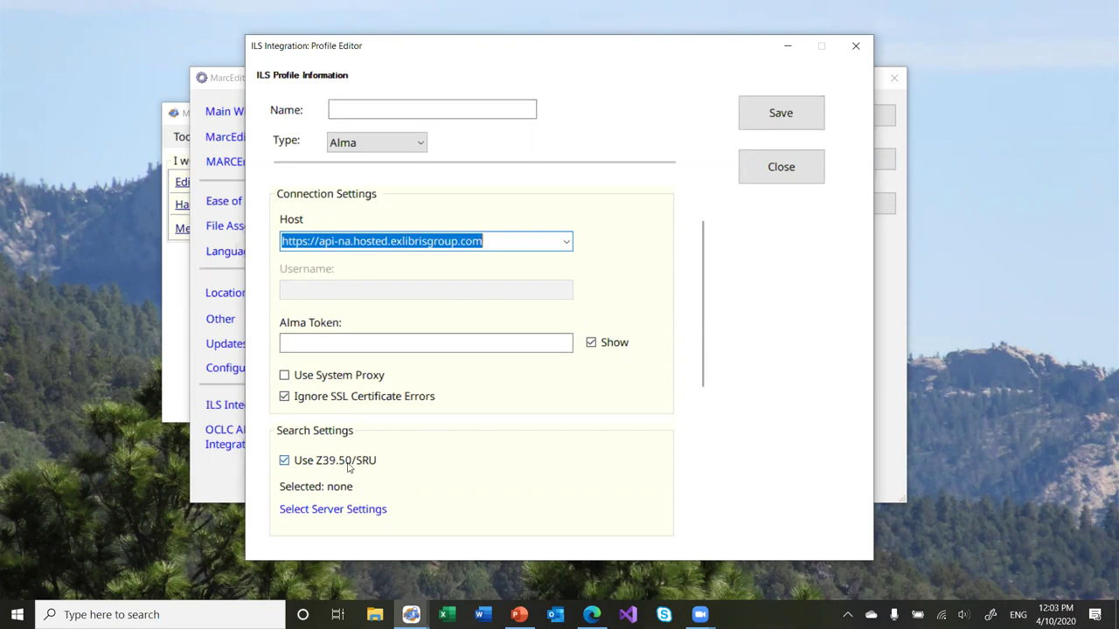
Look at the search server list and its new SRU and Z39.50 server options, and close the unsaved profile and the preferences
{"action": "left_click", "coordinate": [346, 512]}
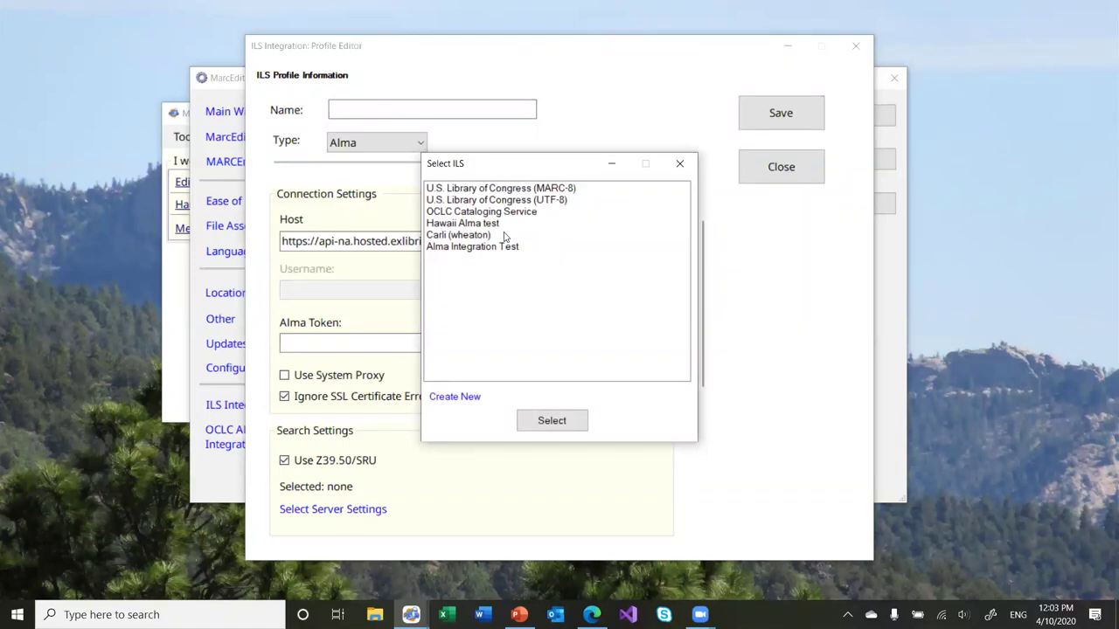
{"action": "left_click", "coordinate": [463, 399]}
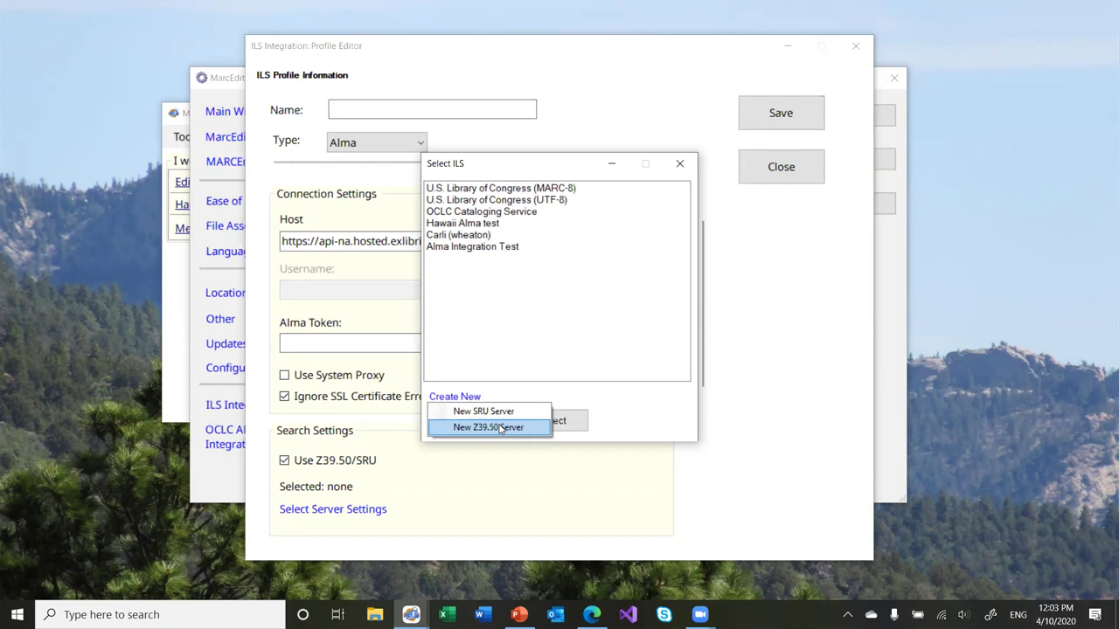
{"action": "left_click", "coordinate": [618, 422]}
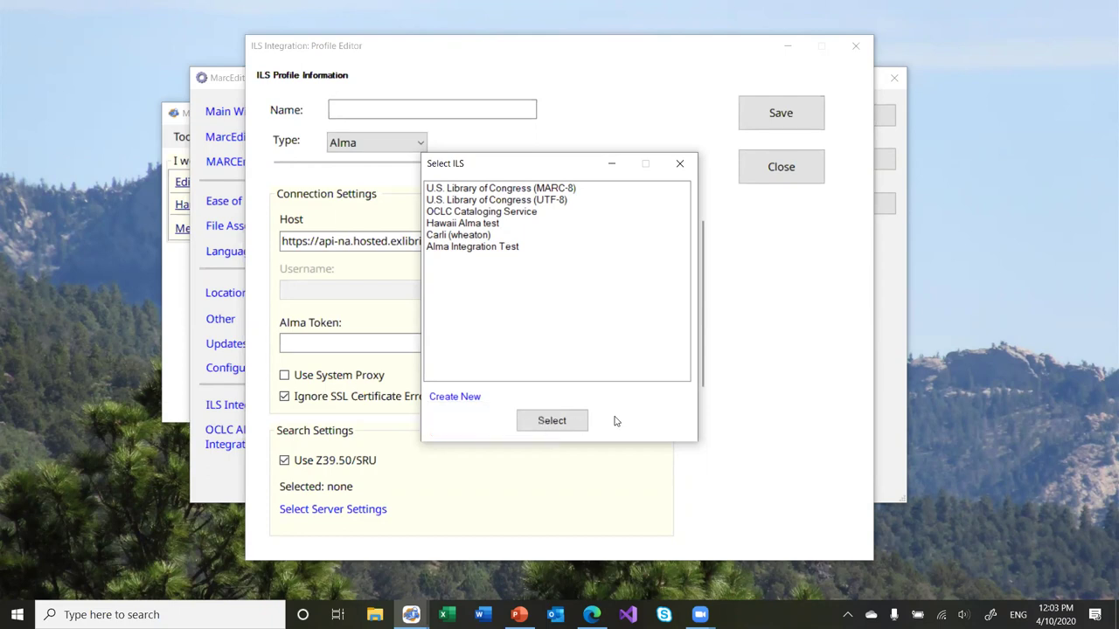
{"action": "left_click", "coordinate": [679, 163]}
{"action": "left_click", "coordinate": [747, 178]}
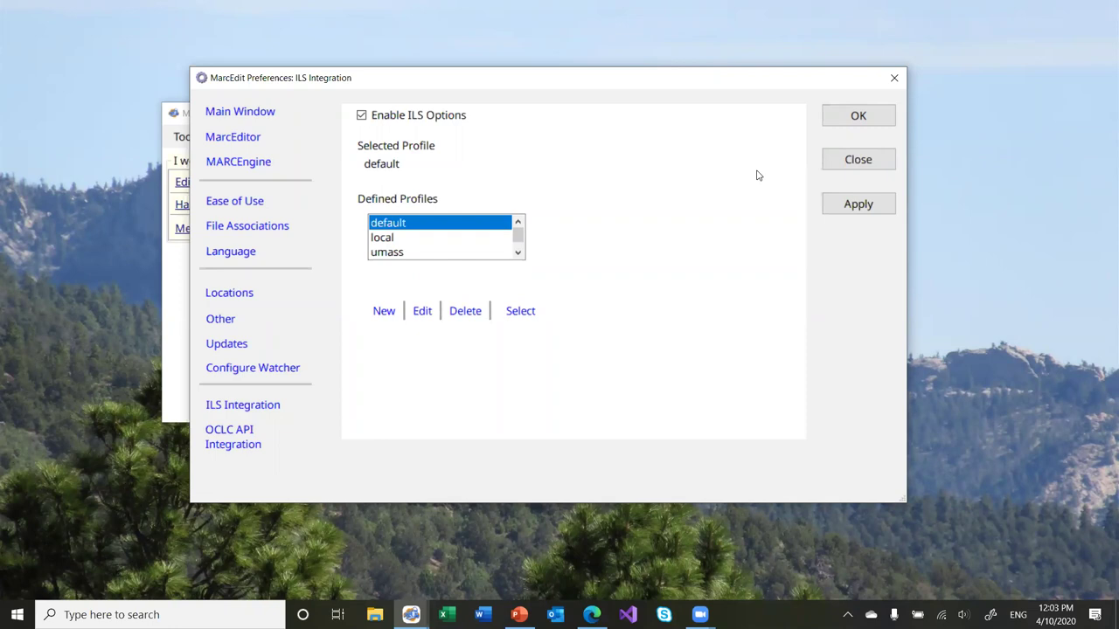
{"action": "left_click", "coordinate": [849, 164]}
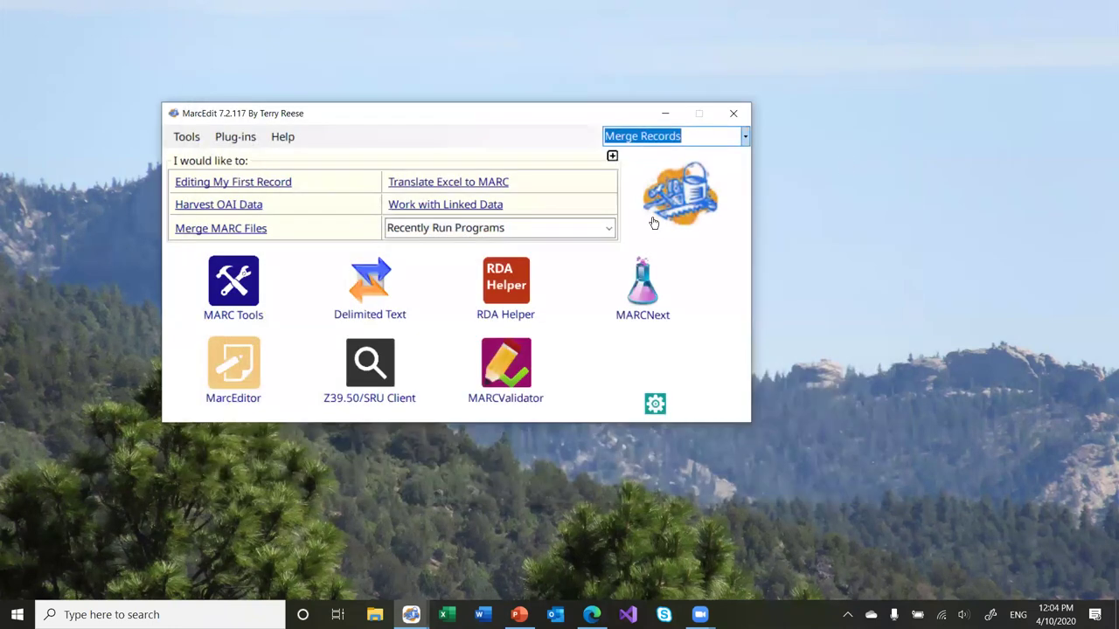
Open the MarcEditor, widen its window, and open the Alma record search
{"action": "left_click", "coordinate": [251, 369]}
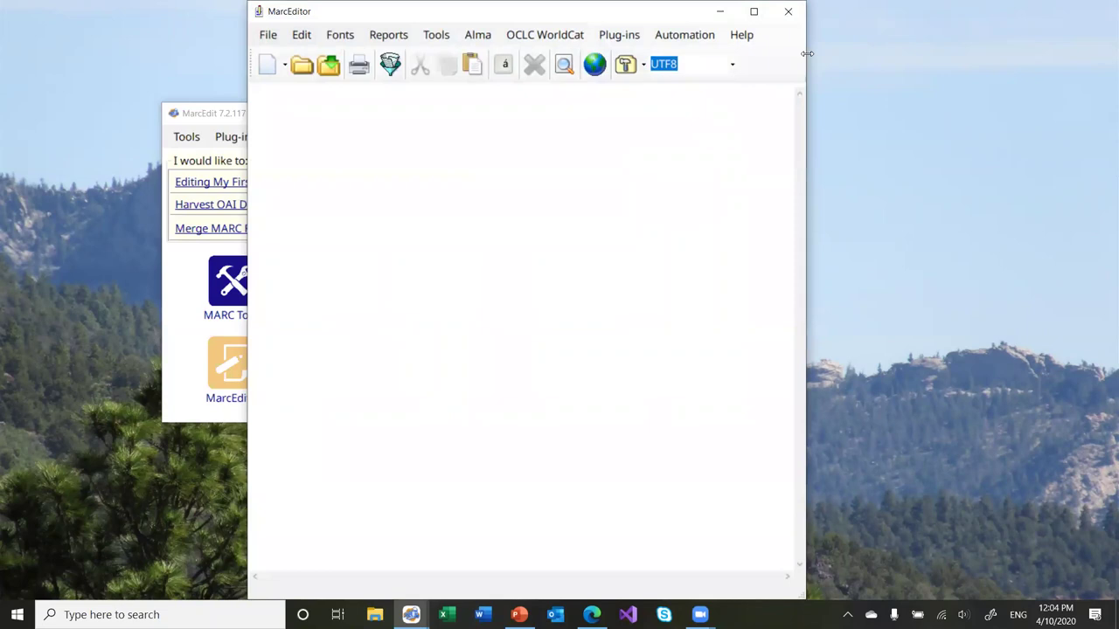
{"action": "left_click_drag", "start_coordinate": [807, 53], "coordinate": [913, 53]}
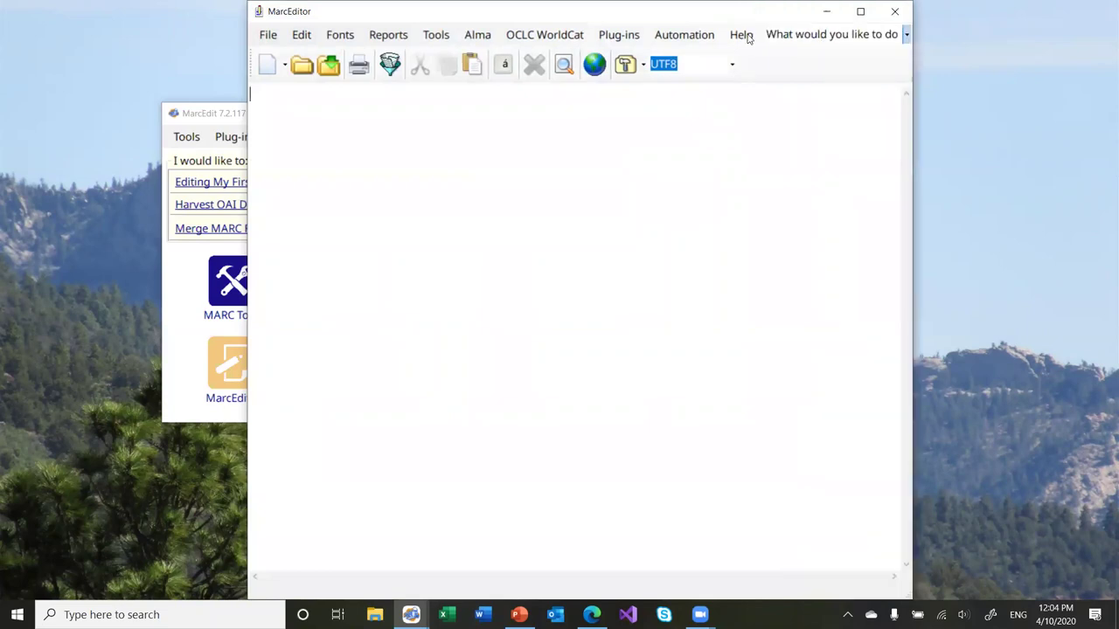
{"action": "left_click", "coordinate": [480, 37]}
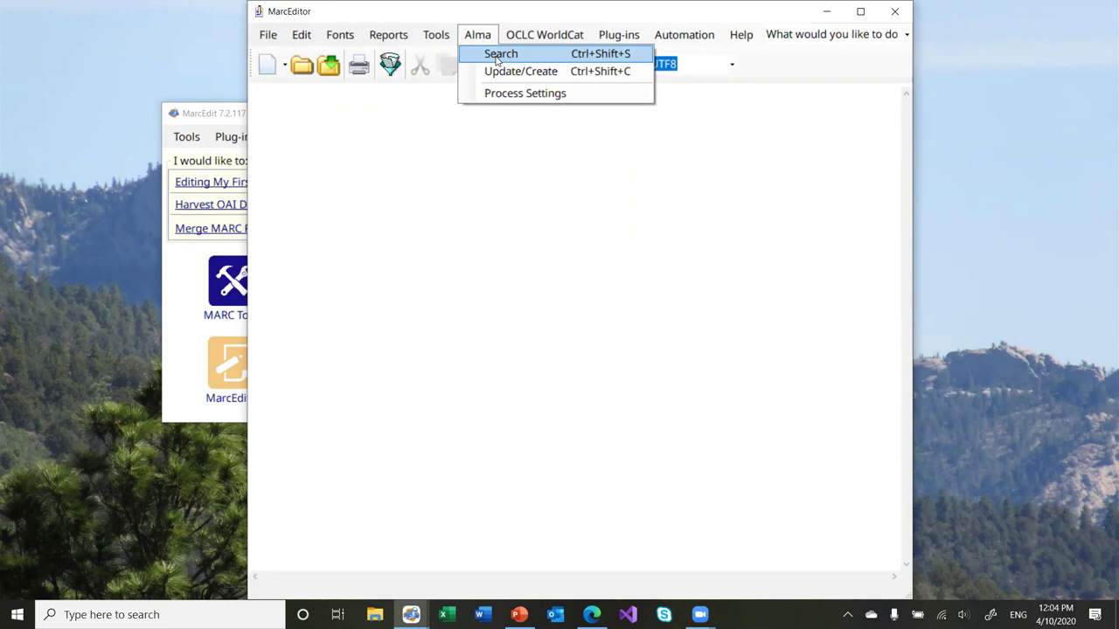
{"action": "left_click", "coordinate": [498, 56]}
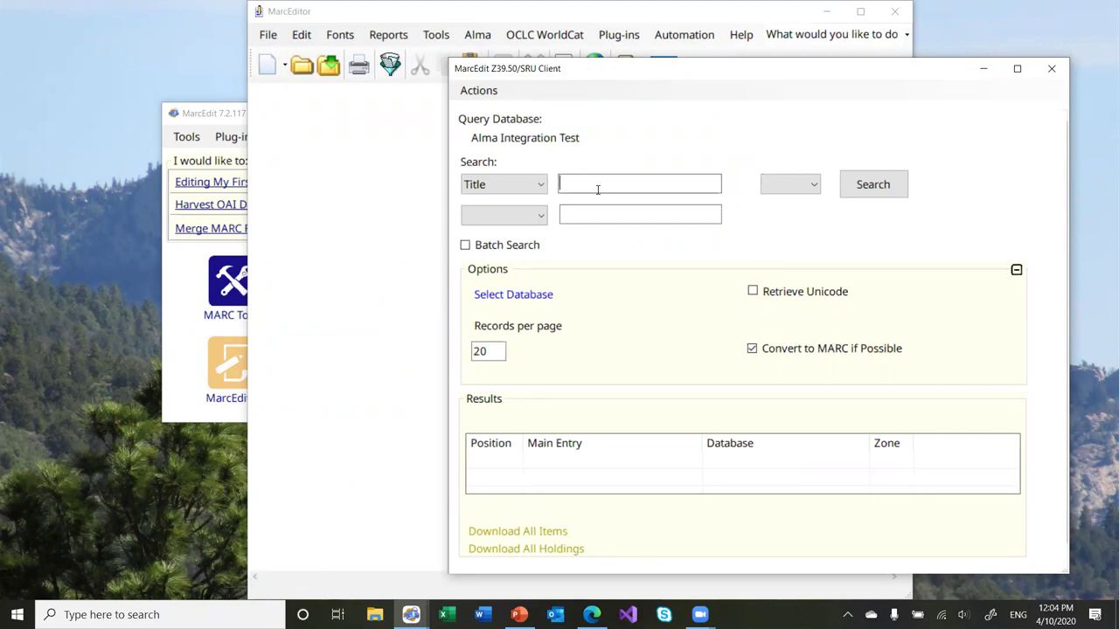
Search the Alma Integration Test database by title for 36, and close the search client
{"action": "type", "text": "test"}
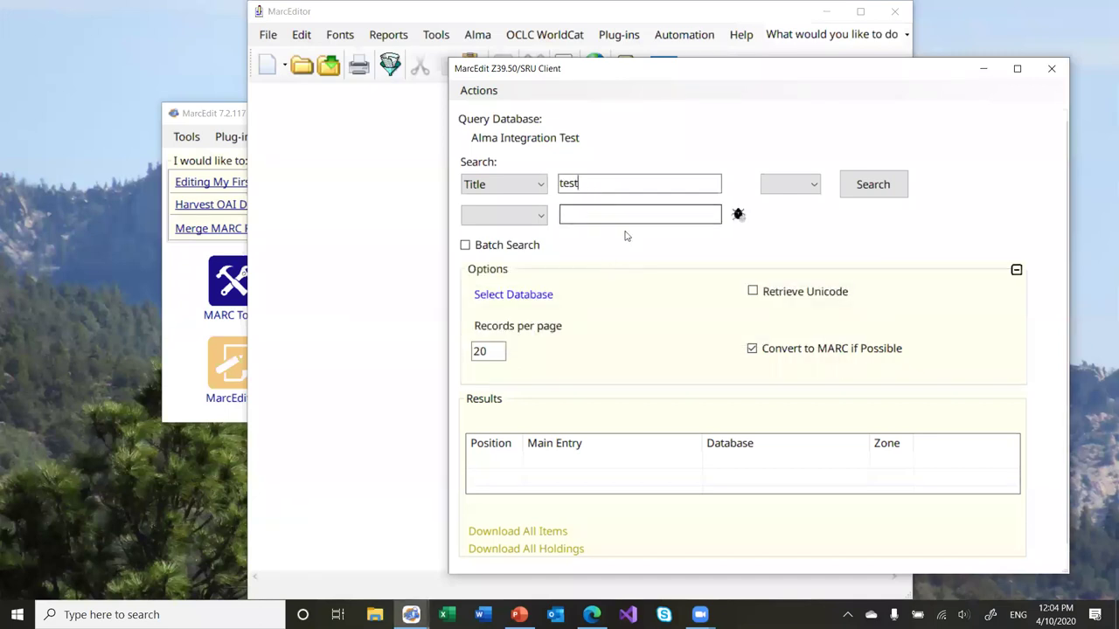
{"action": "double_click", "coordinate": [593, 176]}
{"action": "type", "text": "36"}
{"action": "left_click", "coordinate": [866, 185]}
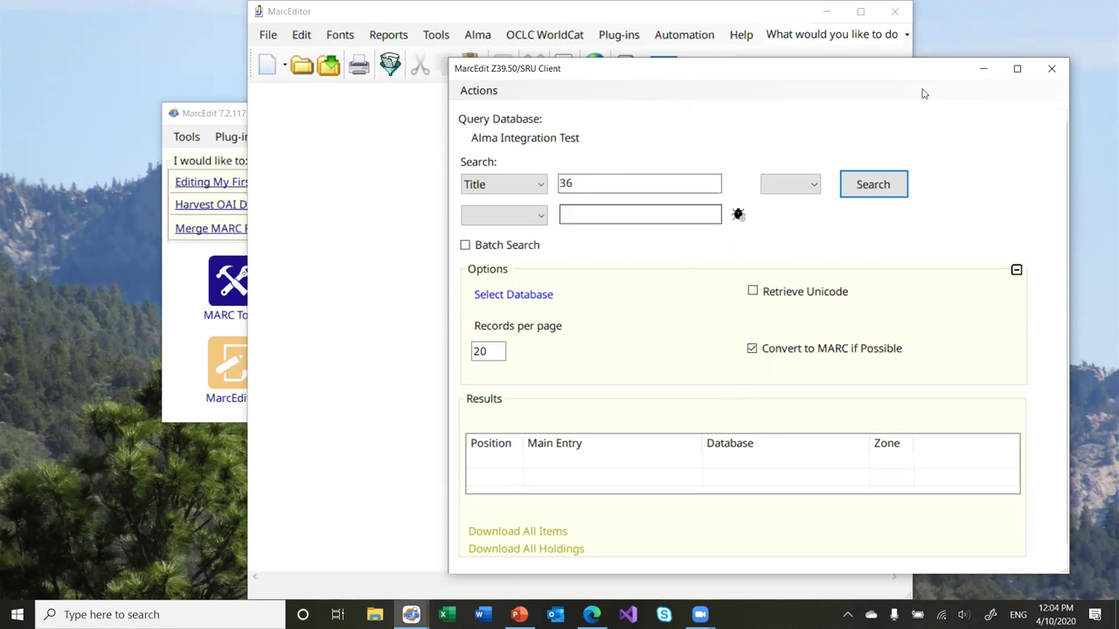
{"action": "left_click", "coordinate": [1051, 69]}
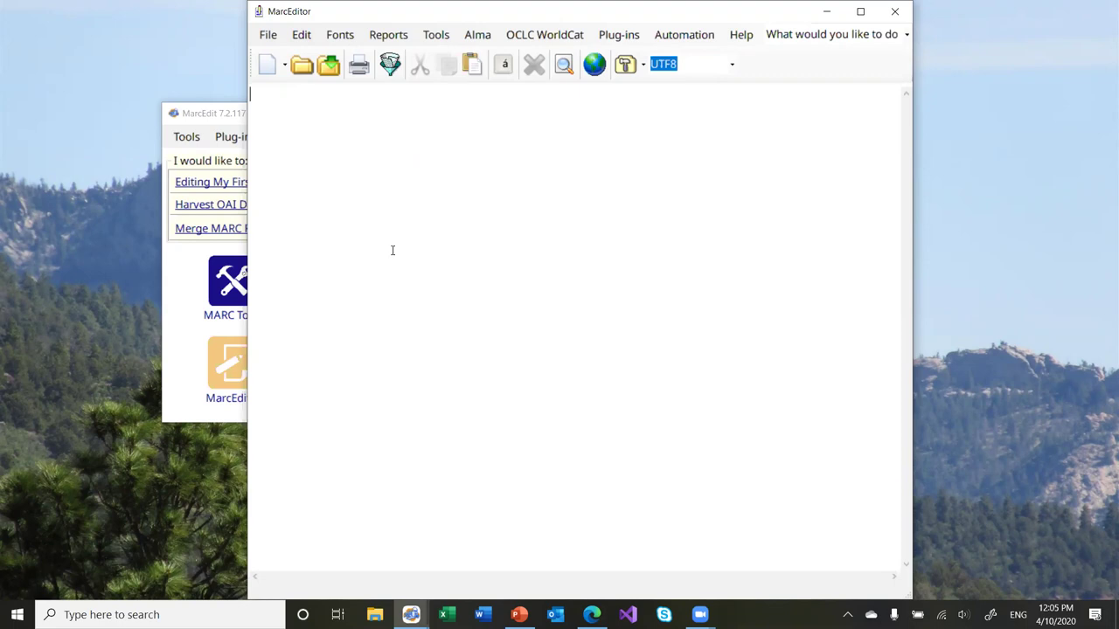
Reopen the Alma search, look at its batch search option, and close the search client and the MarcEditor
{"action": "left_click", "coordinate": [492, 34]}
{"action": "left_click", "coordinate": [489, 50]}
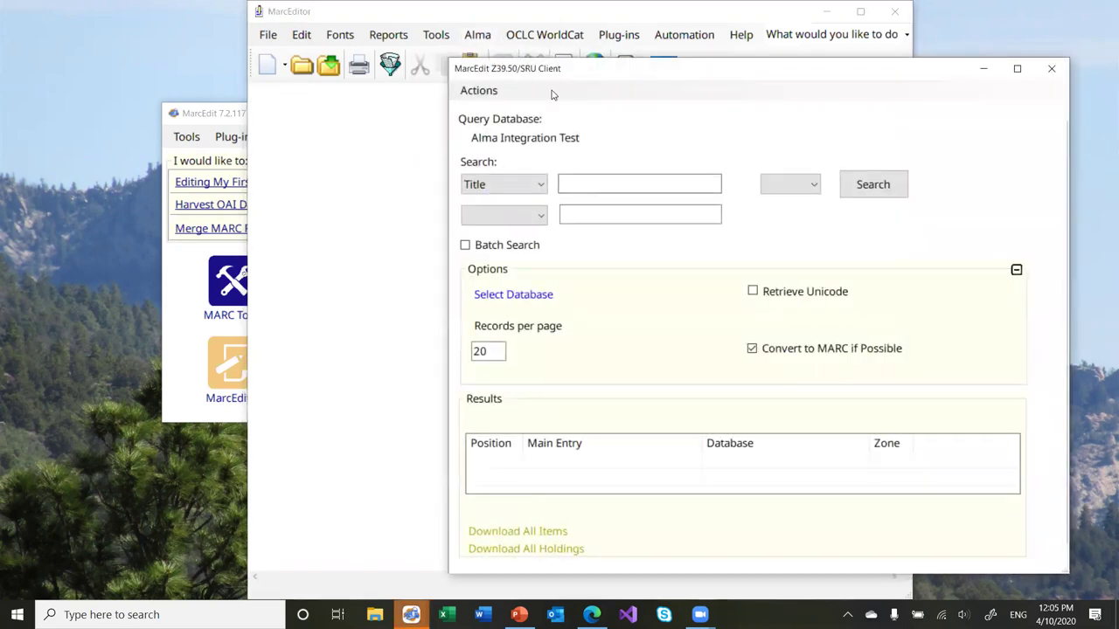
{"action": "left_click_drag", "start_coordinate": [569, 73], "coordinate": [492, 21]}
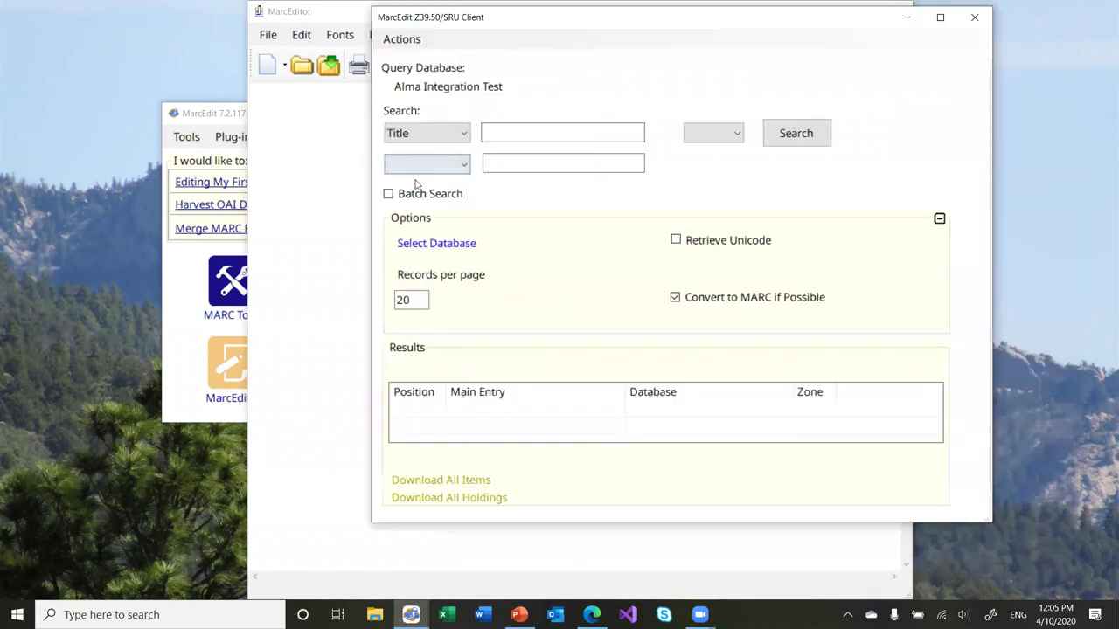
{"action": "left_click", "coordinate": [413, 201]}
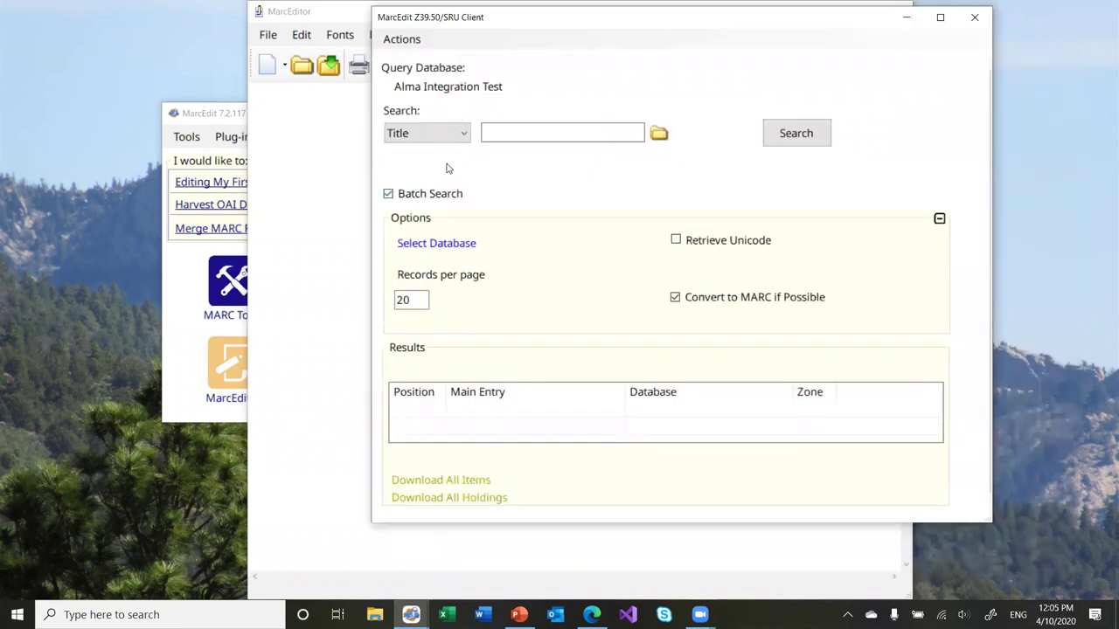
{"action": "left_click", "coordinate": [421, 195]}
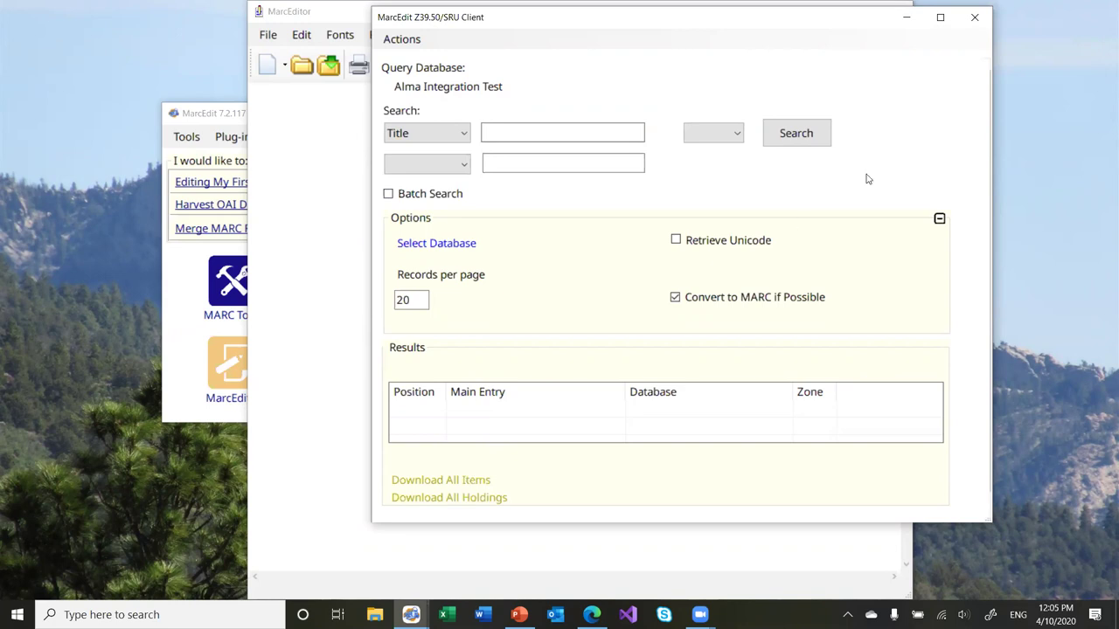
{"action": "left_click", "coordinate": [972, 25]}
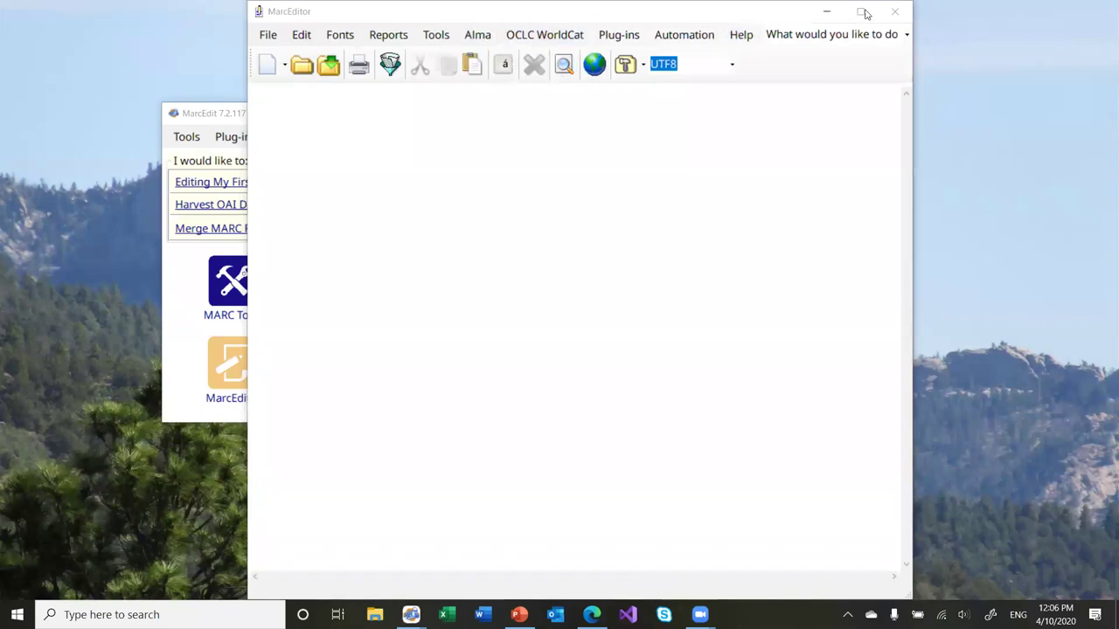
{"action": "left_click", "coordinate": [892, 13]}
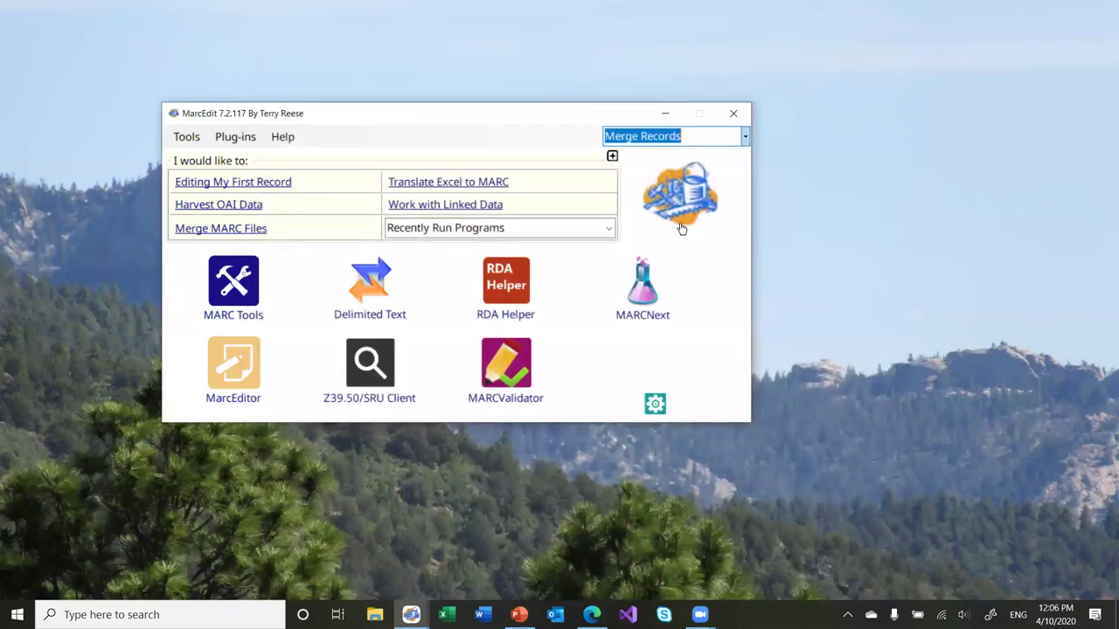
Open the Alma Integration Test database settings in the standalone Z39.50/SRU client and review the URL, metadata schema and title index
{"action": "left_click", "coordinate": [651, 409]}
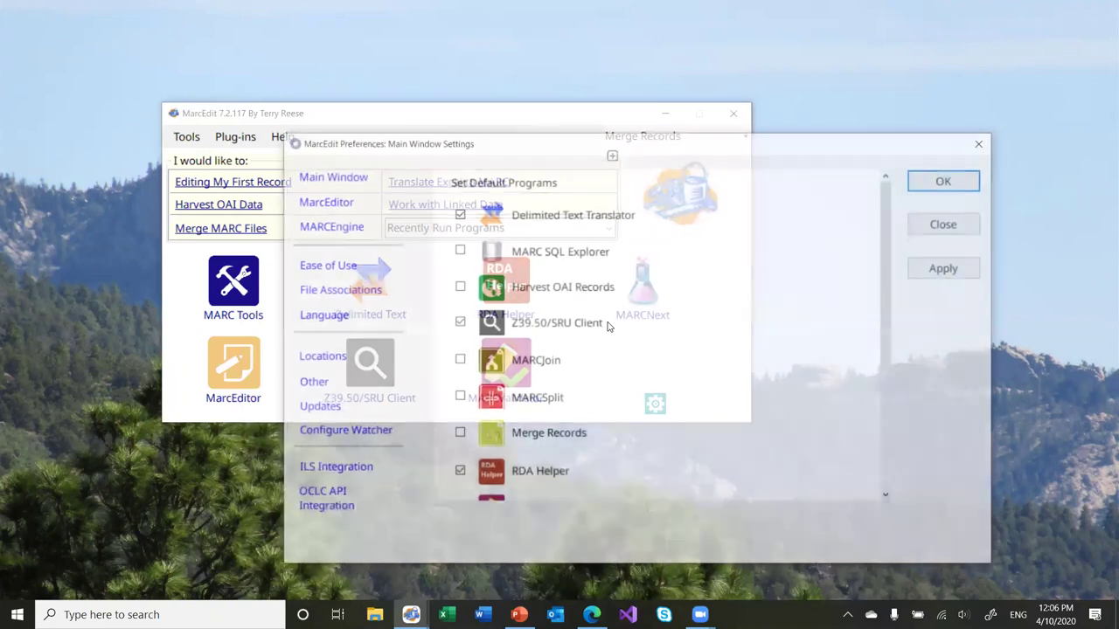
{"action": "left_click", "coordinate": [948, 224]}
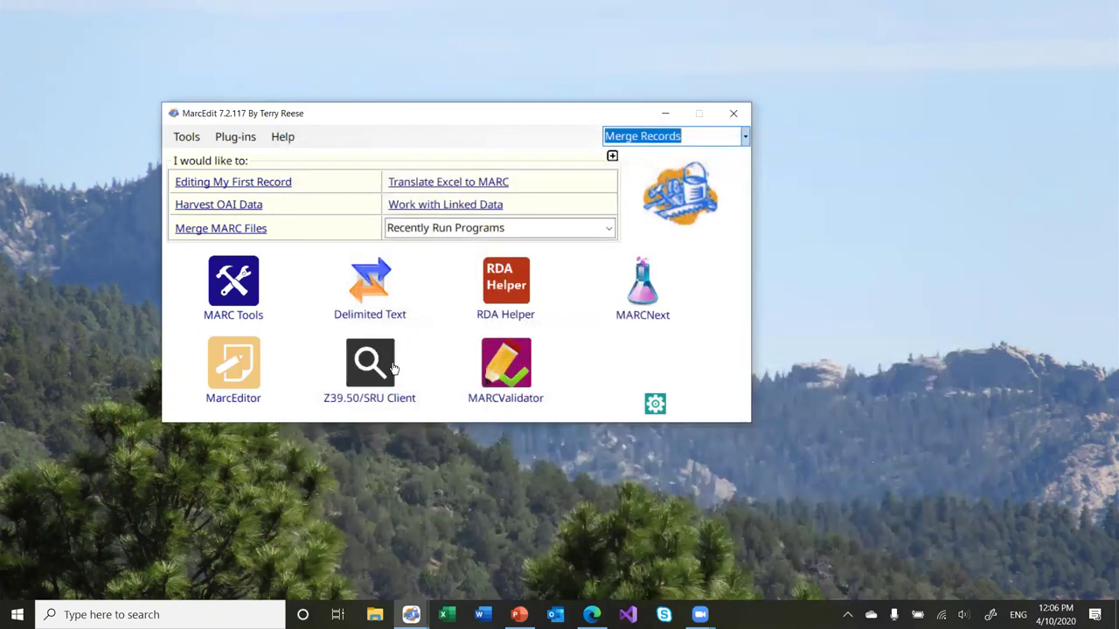
{"action": "left_click", "coordinate": [393, 368]}
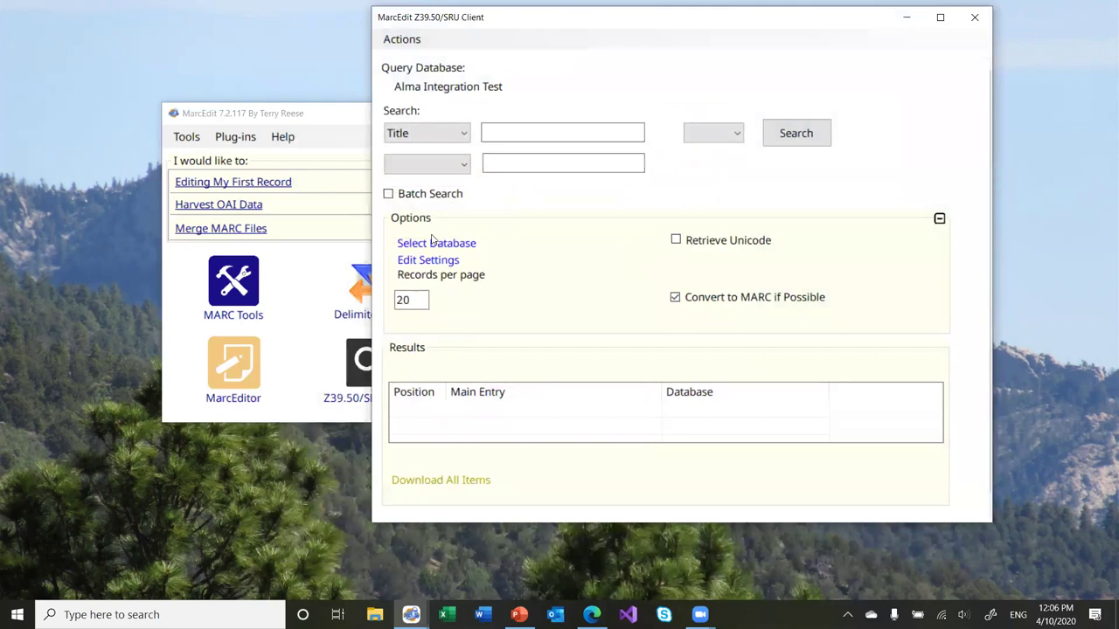
{"action": "left_click", "coordinate": [429, 259]}
{"action": "left_click_drag", "start_coordinate": [613, 112], "coordinate": [624, 29]}
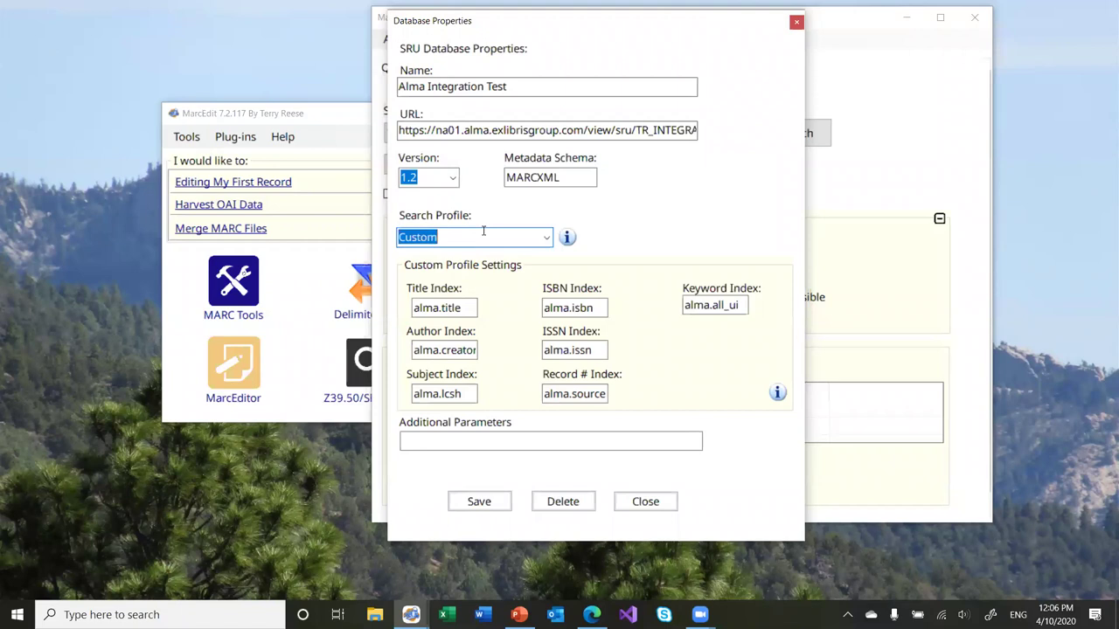
{"action": "left_click", "coordinate": [487, 130]}
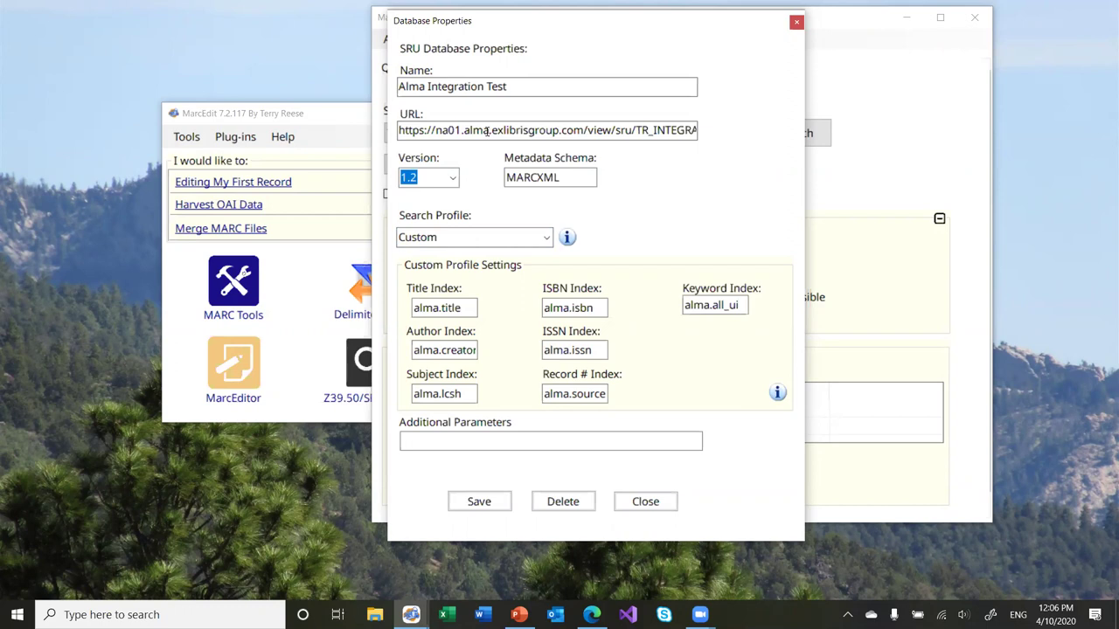
{"action": "left_click", "coordinate": [552, 178]}
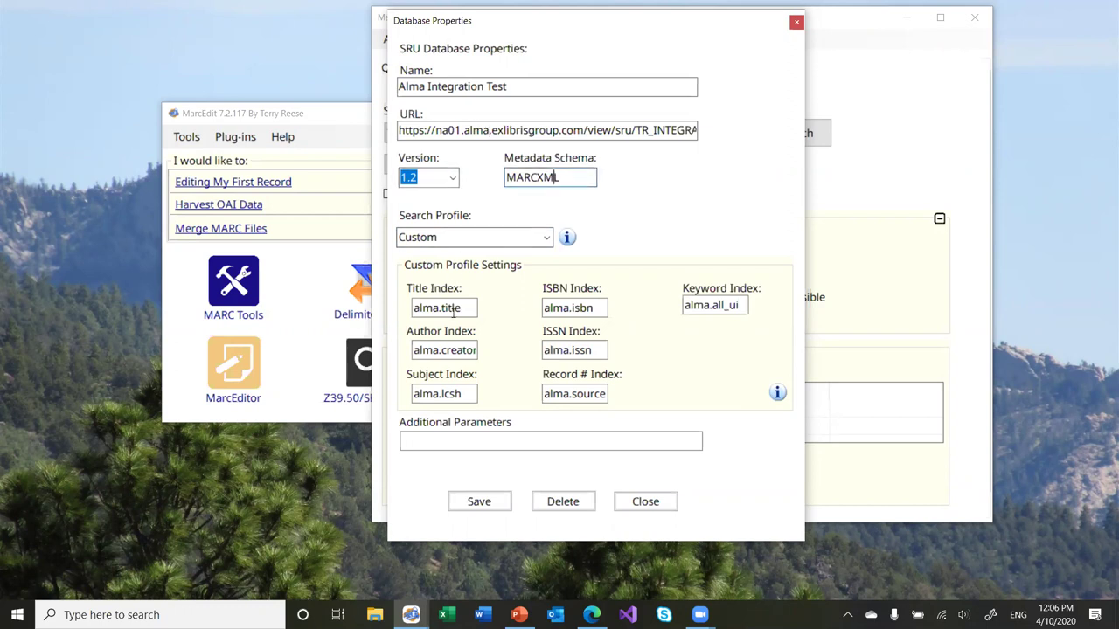
{"action": "left_click", "coordinate": [453, 310]}
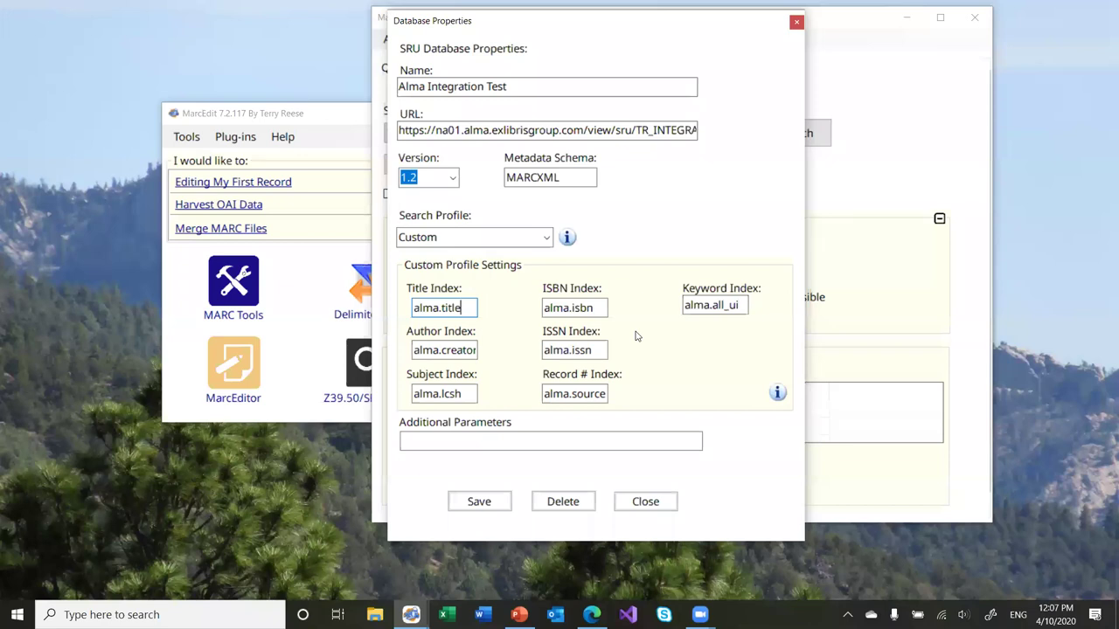
Try an Alma title index ending in 998_collection, restore it to title, and close the database properties without saving
{"action": "double_click", "coordinate": [473, 309]}
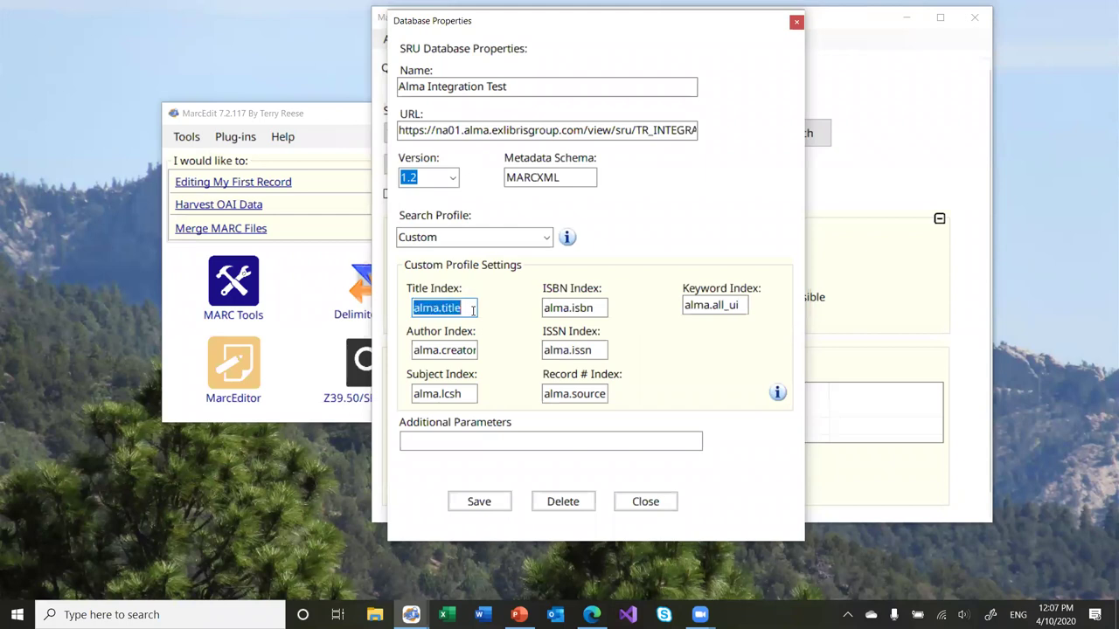
{"action": "type", "text": "alma>"}
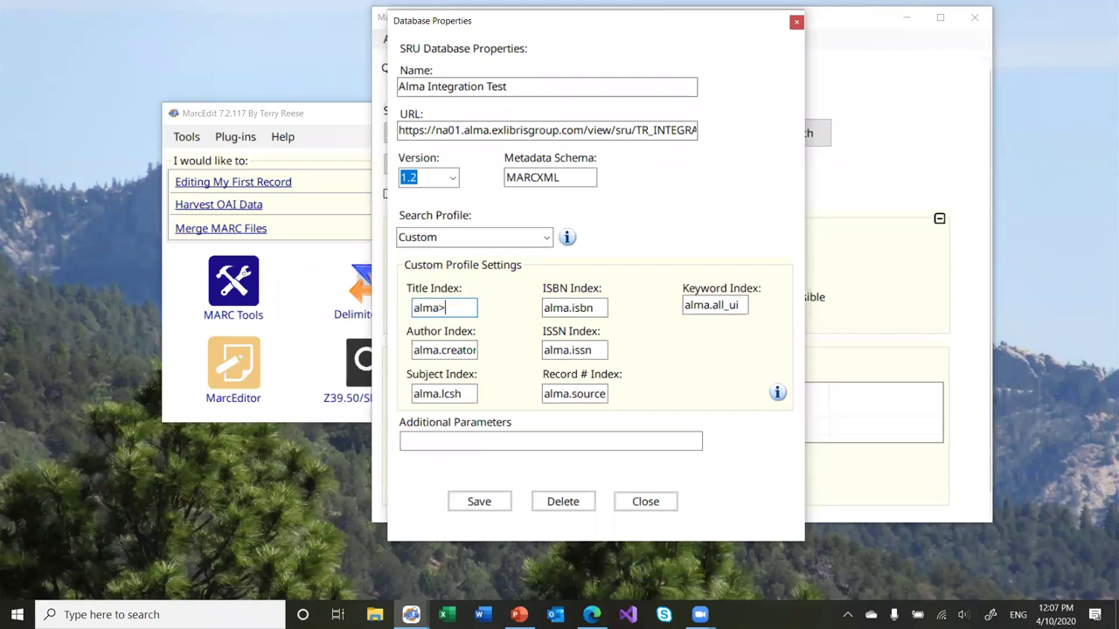
{"action": "type", "text": "."}
{"action": "type", "text": "9"}
{"action": "key", "text": "BackSpace"}
{"action": "type", "text": "998_collection"}
{"action": "key", "text": "BackSpace"}
{"action": "key", "text": "BackSpace"}
{"action": "key", "text": "BackSpace"}
{"action": "key", "text": "BackSpace"}
{"action": "key", "text": "BackSpace"}
{"action": "key", "text": "BackSpace"}
{"action": "key", "text": "BackSpace"}
{"action": "key", "text": "BackSpace"}
{"action": "key", "text": "BackSpace"}
{"action": "key", "text": "BackSpace"}
{"action": "key", "text": "BackSpace"}
{"action": "key", "text": "BackSpace"}
{"action": "key", "text": "BackSpace"}
{"action": "key", "text": "BackSpace"}
{"action": "type", "text": "title"}
{"action": "left_click", "coordinate": [645, 502]}
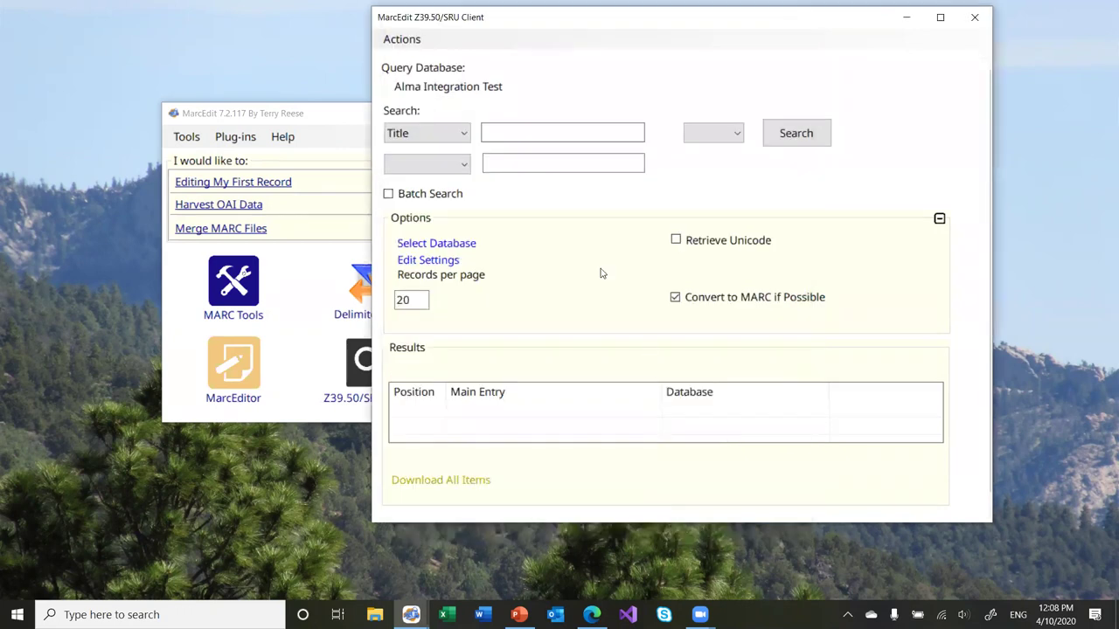
Run a Raw (Adv.) search of the Alma Integration Test database for alma.title="title data"
{"action": "left_click", "coordinate": [462, 133]}
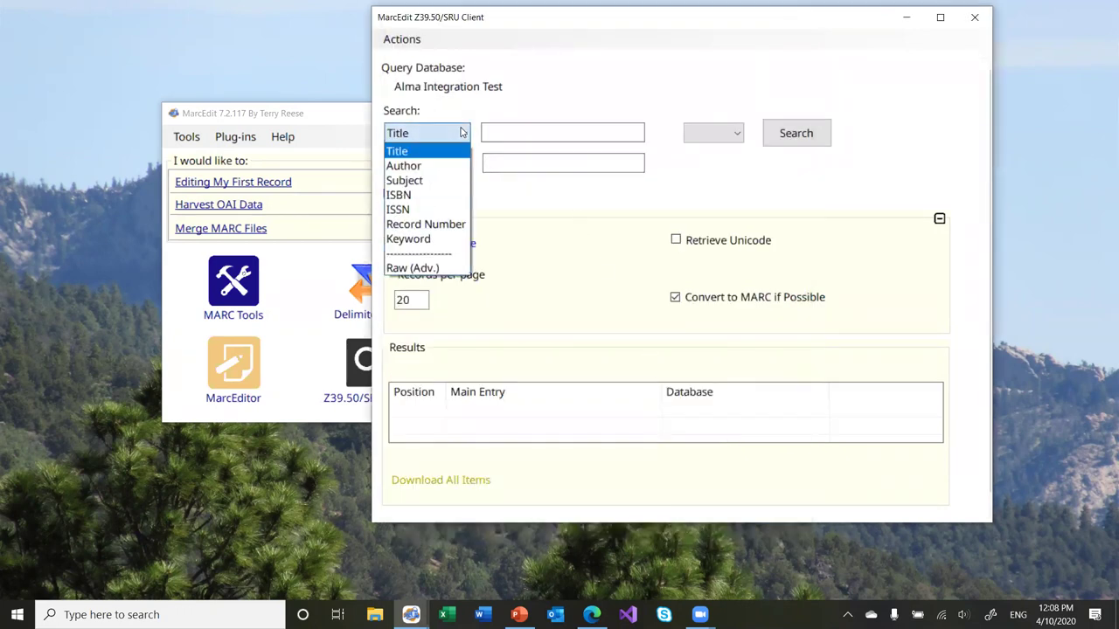
{"action": "left_click", "coordinate": [437, 266]}
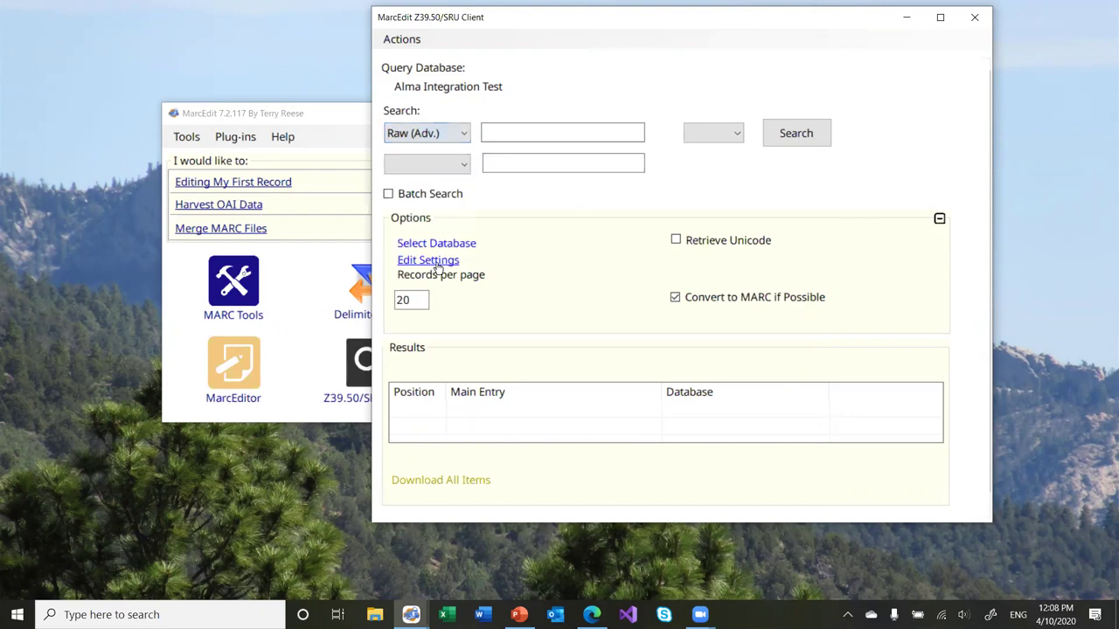
{"action": "left_click", "coordinate": [500, 132]}
{"action": "type", "text": "alma.title=\"title data\""}
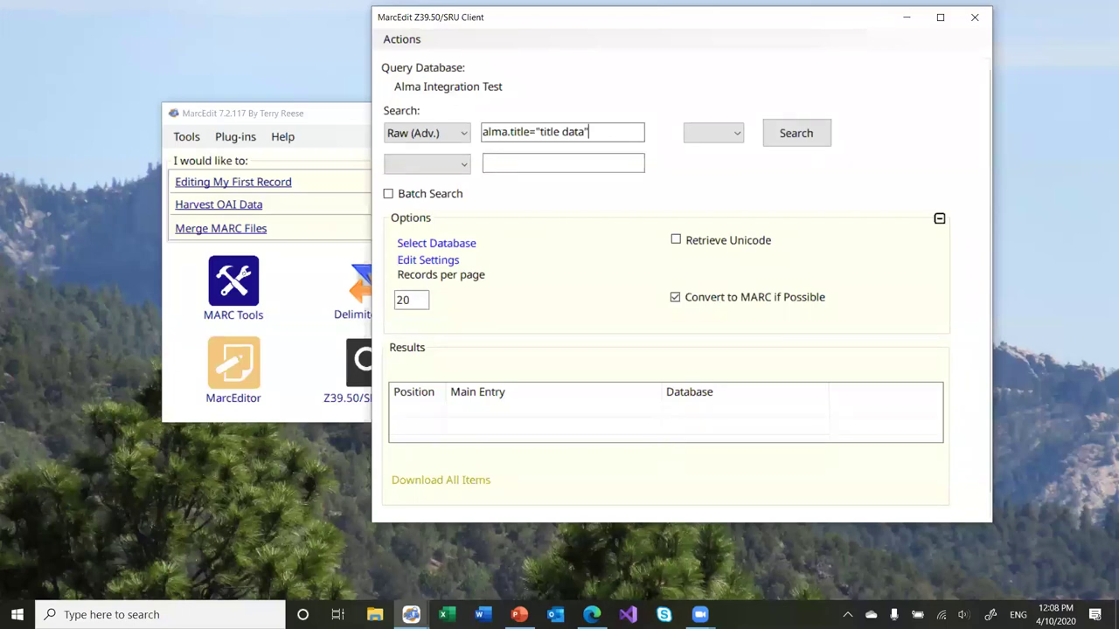
{"action": "left_click", "coordinate": [790, 141]}
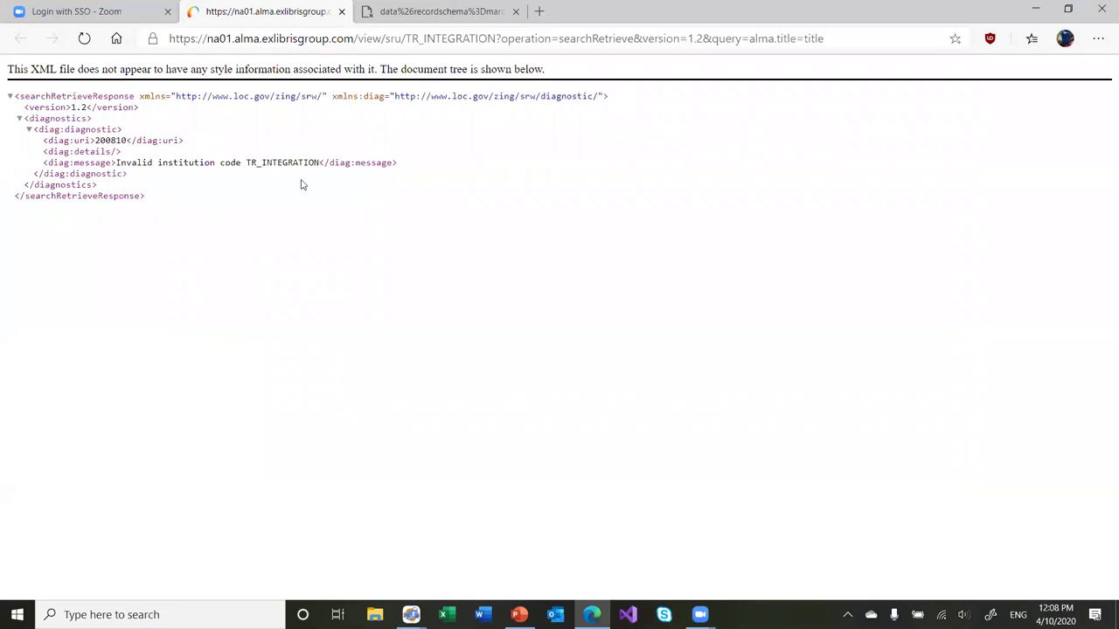
Examine the diagnostic message in the browser's SRU response, close both query tabs, and return to the search client
{"action": "left_click_drag", "start_coordinate": [321, 163], "coordinate": [251, 164]}
{"action": "left_click", "coordinate": [251, 165]}
{"action": "left_click", "coordinate": [413, 11]}
{"action": "left_click", "coordinate": [515, 12]}
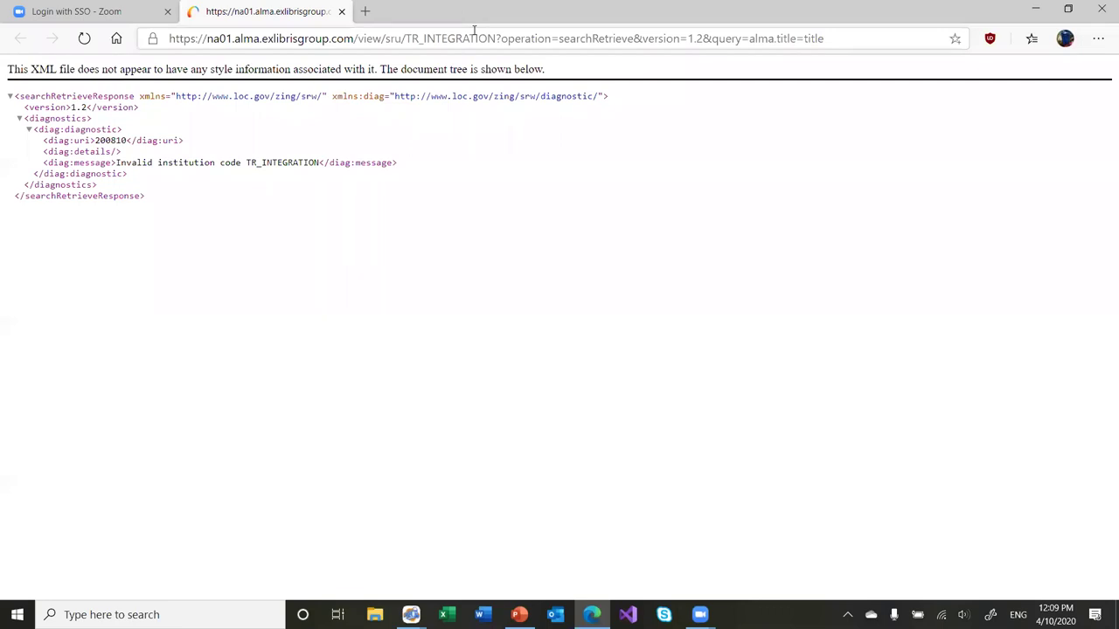
{"action": "left_click", "coordinate": [342, 12]}
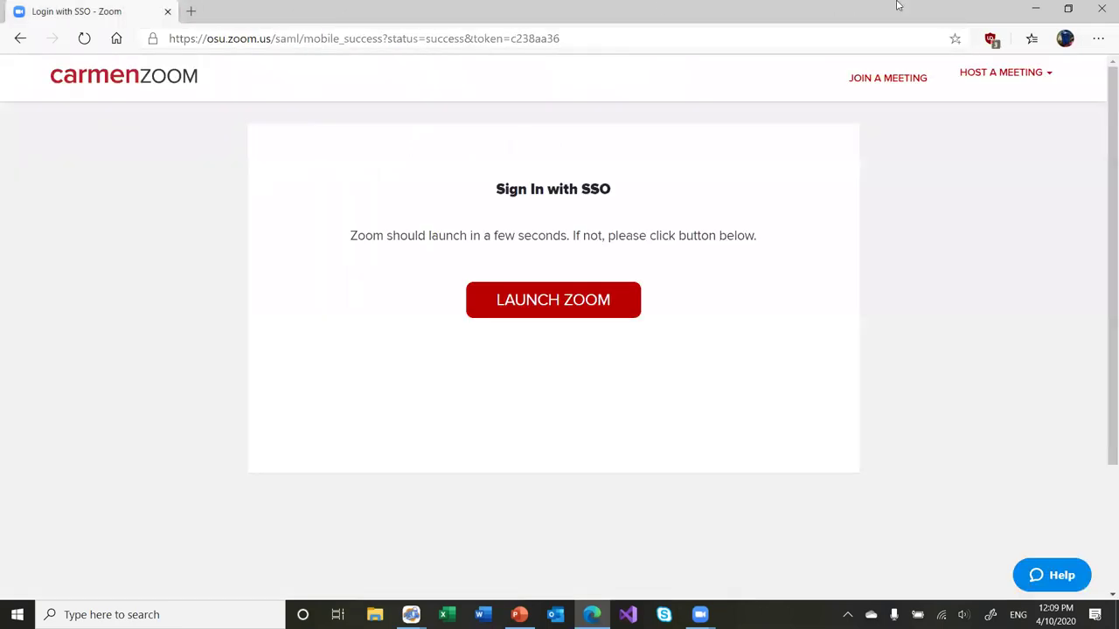
{"action": "left_click", "coordinate": [1035, 8]}
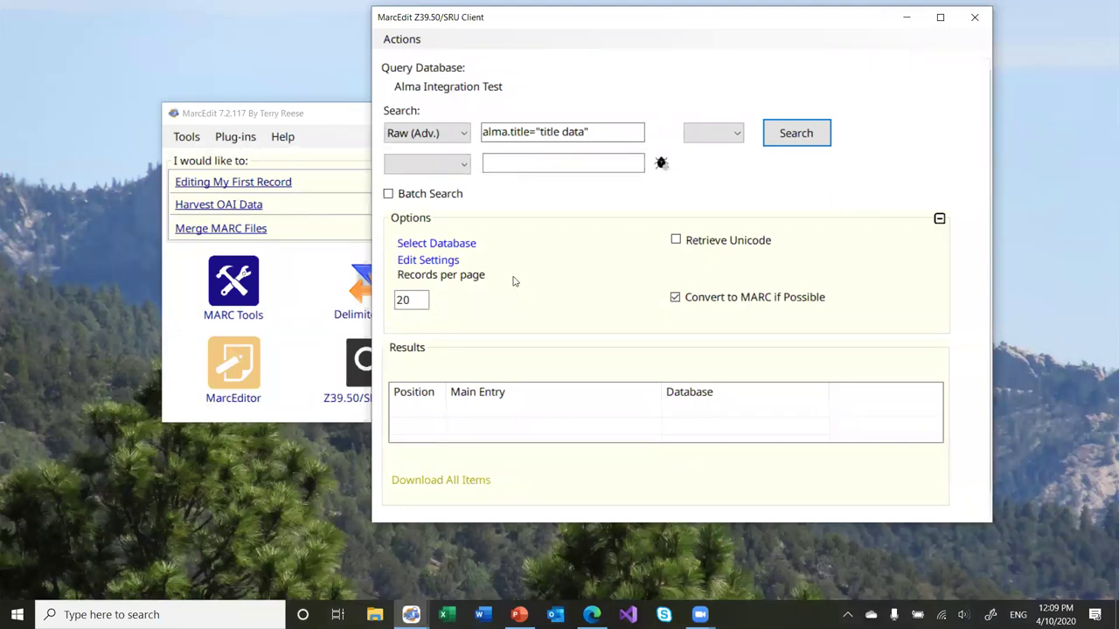
Turn on Batch Search, compare the Title and Raw (Adv.) search indexes, and close the search client
{"action": "left_click", "coordinate": [434, 196]}
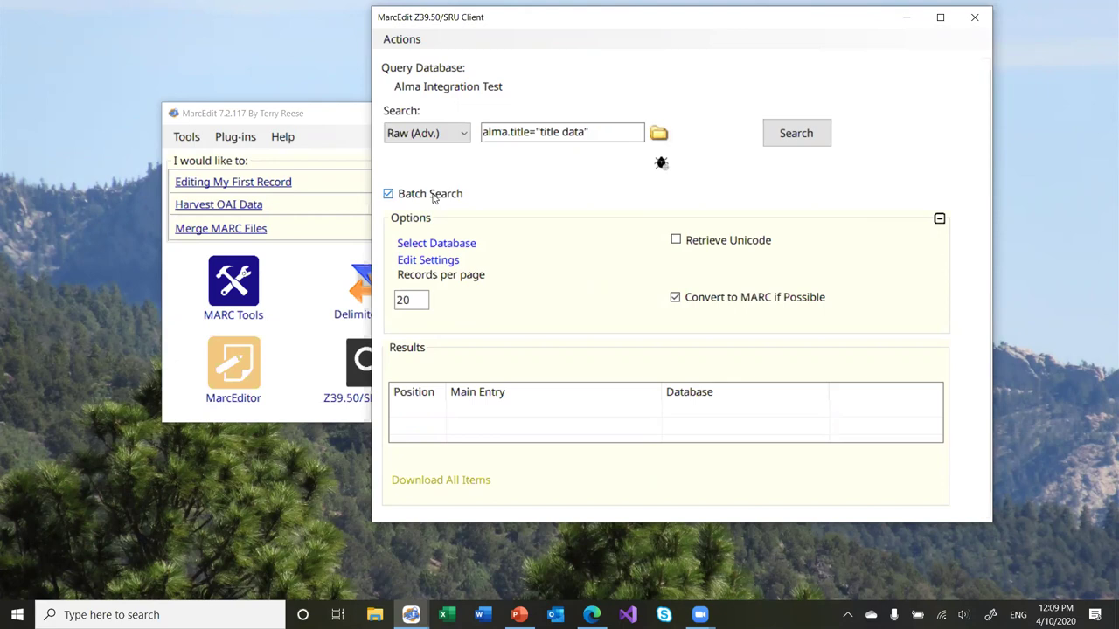
{"action": "left_click", "coordinate": [461, 136]}
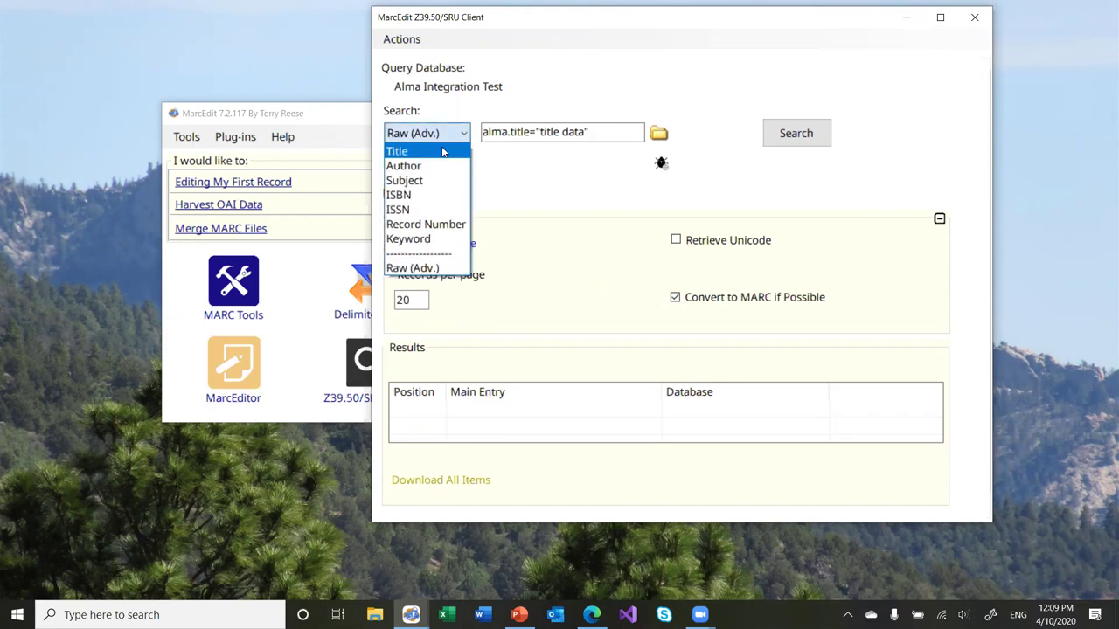
{"action": "left_click", "coordinate": [443, 152]}
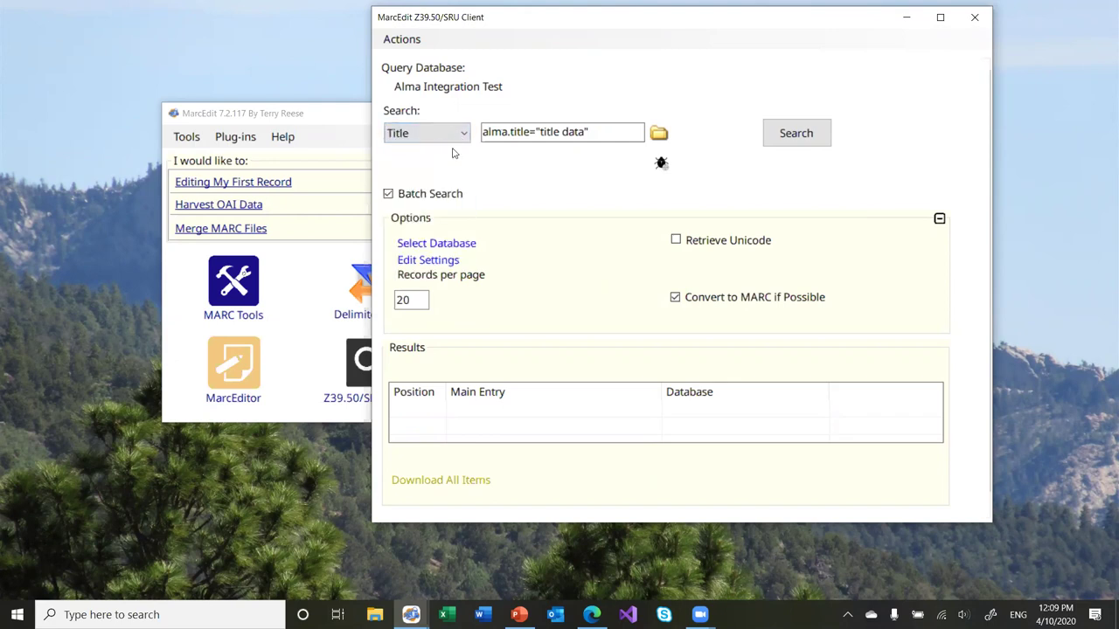
{"action": "left_click", "coordinate": [457, 136]}
{"action": "left_click", "coordinate": [437, 265]}
{"action": "left_click", "coordinate": [973, 17]}
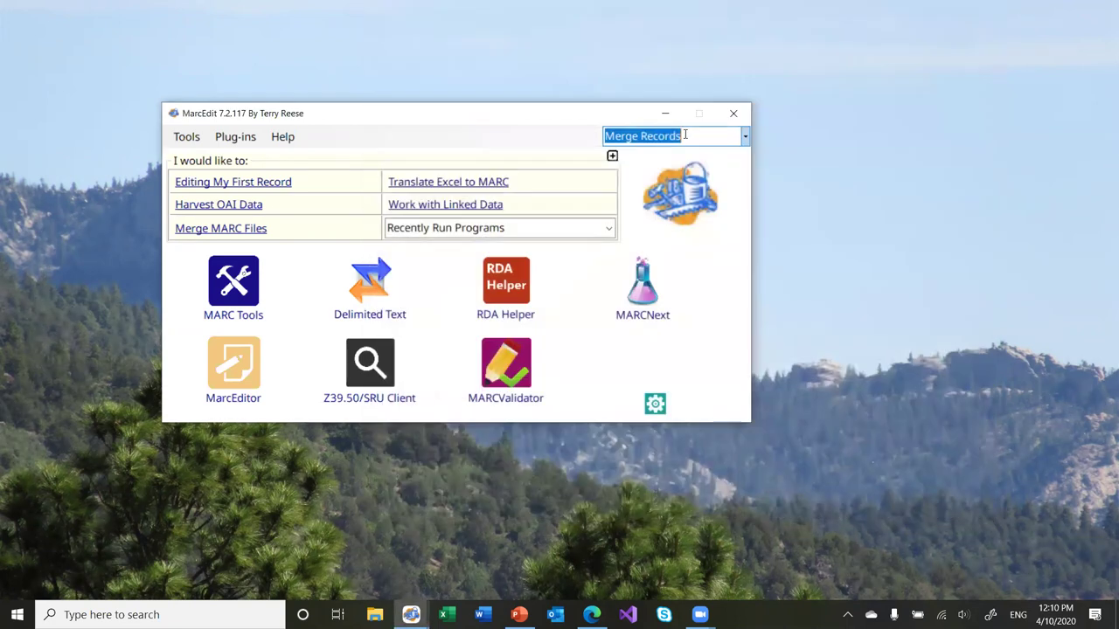
Review the tasks set to run on import and export in MarcEditor's Alma process settings, and close the editor
{"action": "left_click", "coordinate": [253, 364]}
{"action": "left_click", "coordinate": [469, 35]}
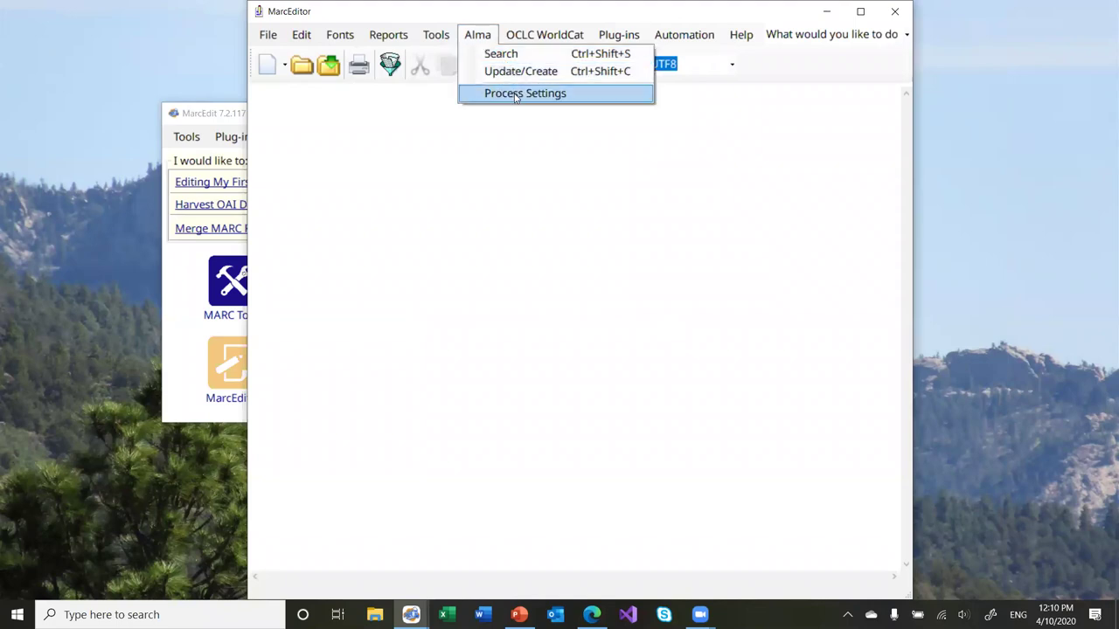
{"action": "left_click", "coordinate": [514, 94]}
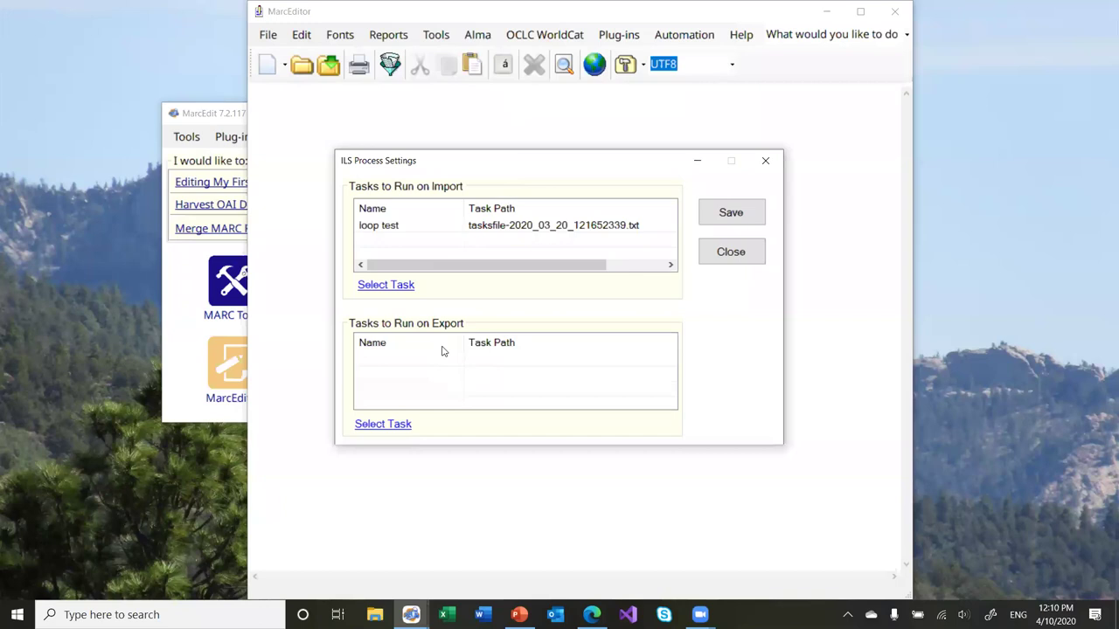
{"action": "left_click", "coordinate": [725, 253]}
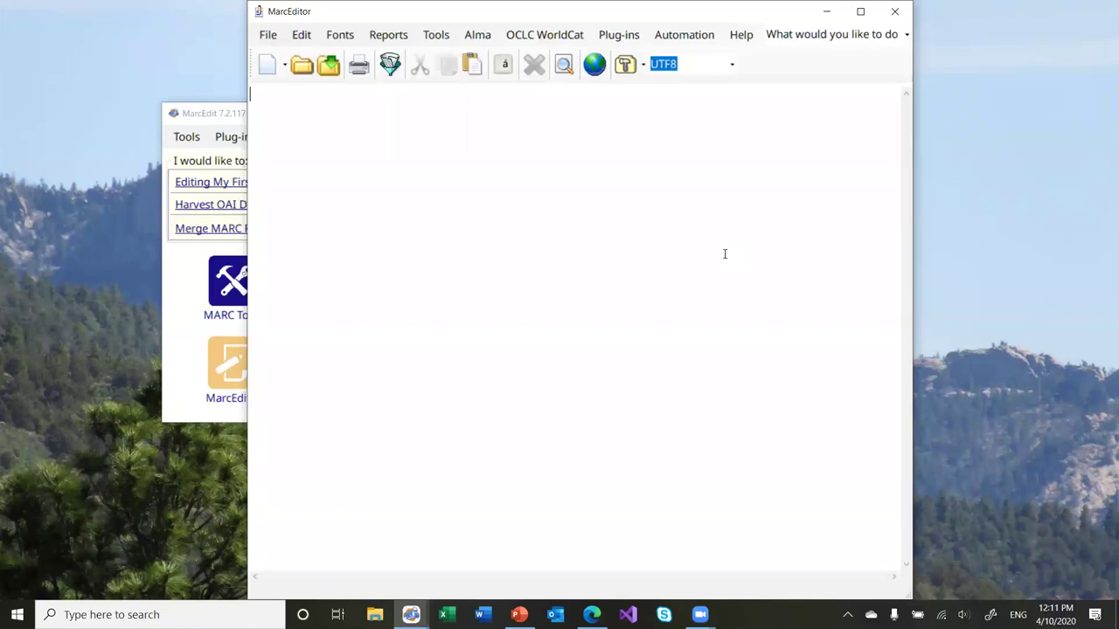
{"action": "left_click", "coordinate": [894, 11]}
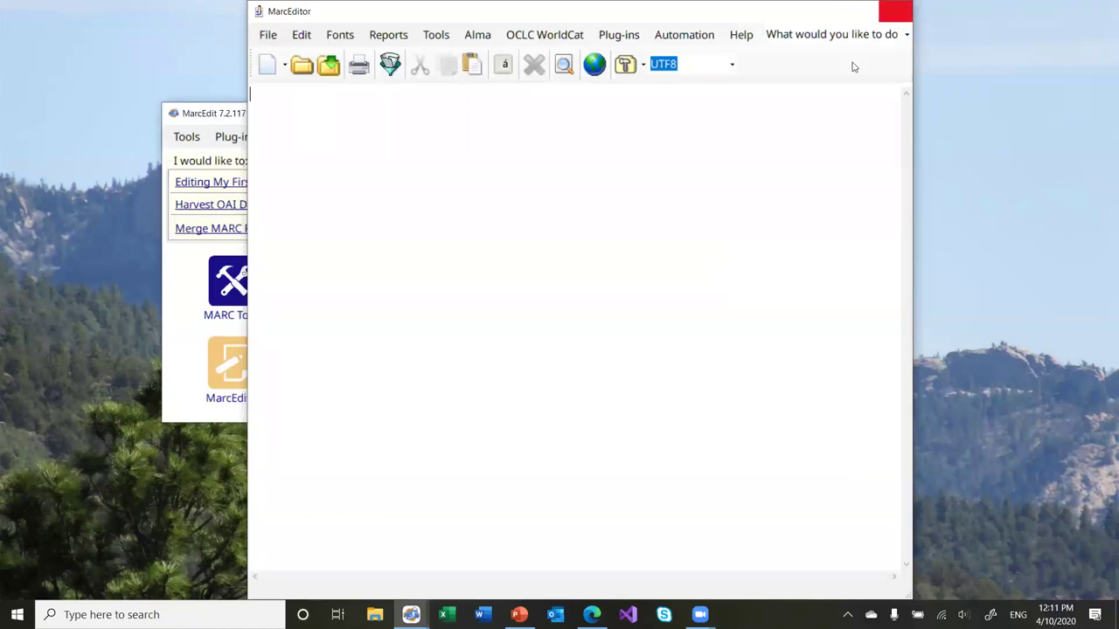
Start a new ILS integration profile in the preferences, review the available ILS types, and close the profile editor without saving
{"action": "left_click", "coordinate": [655, 402]}
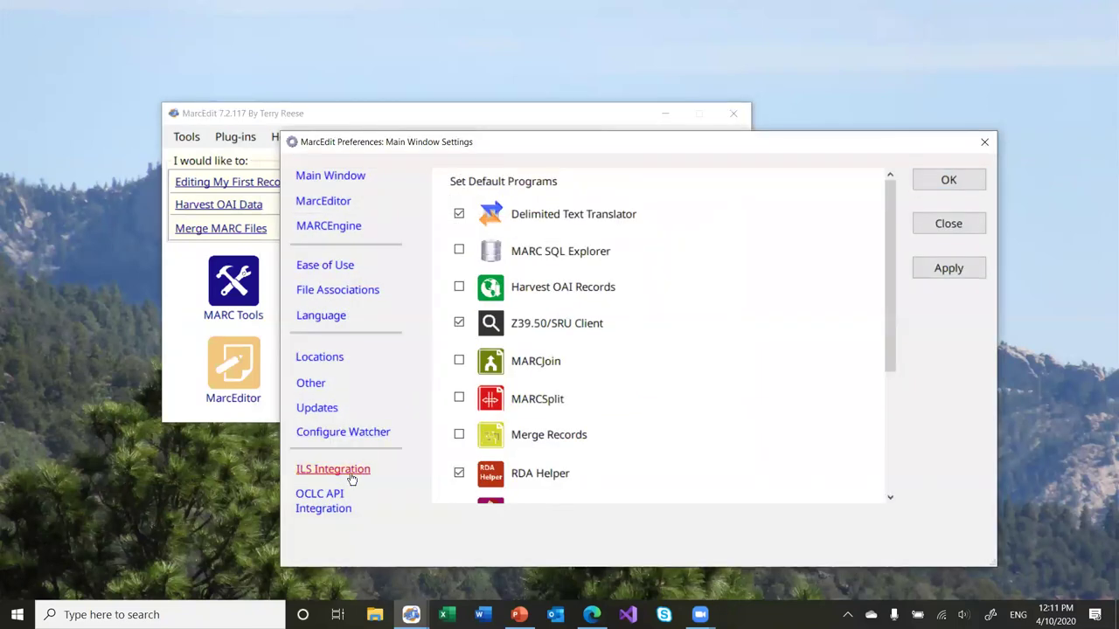
{"action": "left_click", "coordinate": [350, 474]}
{"action": "left_click", "coordinate": [473, 376]}
{"action": "left_click", "coordinate": [421, 145]}
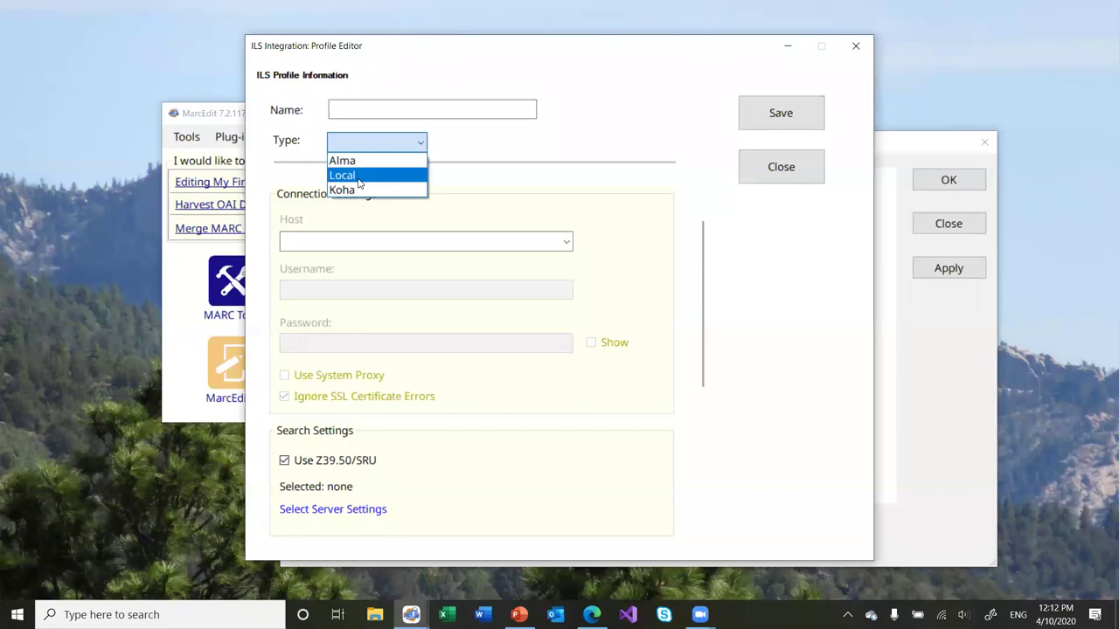
{"action": "left_click", "coordinate": [760, 176]}
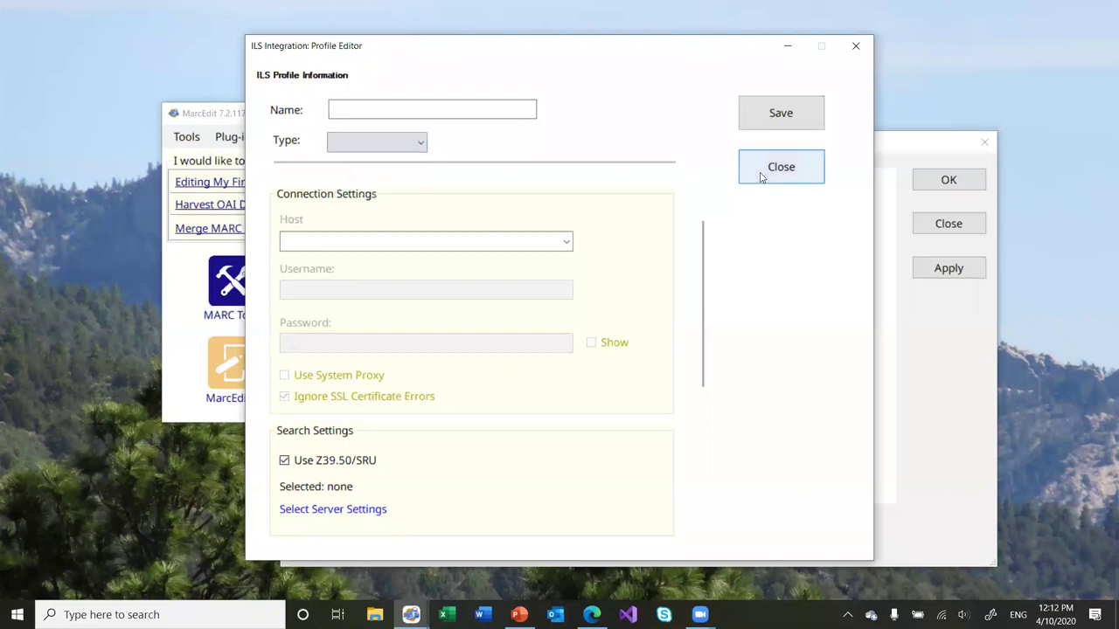
{"action": "left_click", "coordinate": [760, 175]}
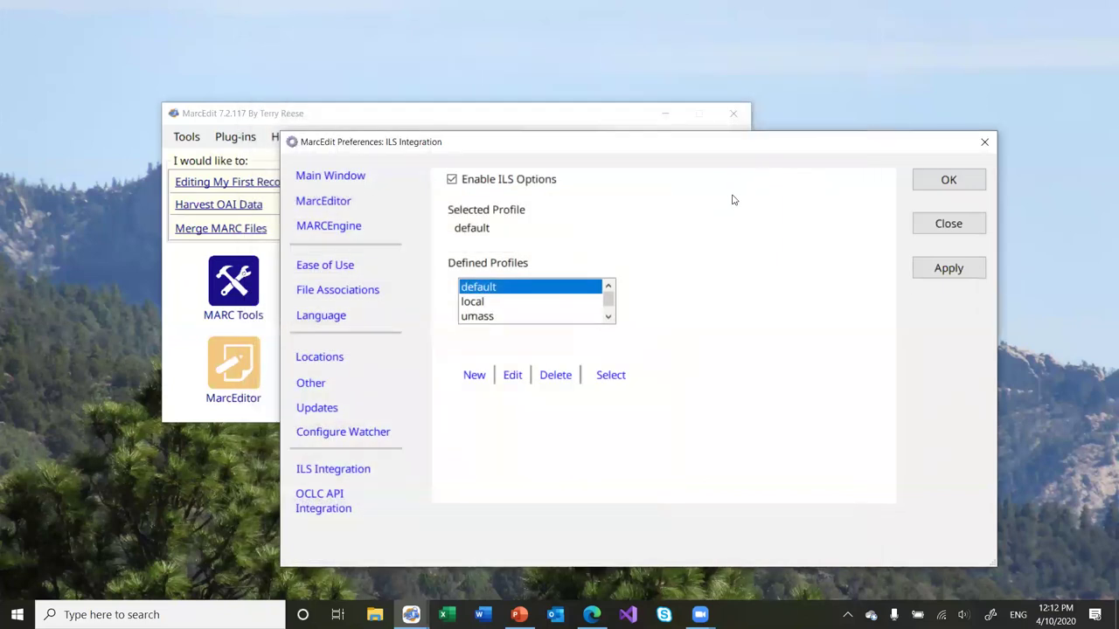
Review the OCLC API integration institution code, validate the keys of the OSUMarcEdit profile, and close the preferences
{"action": "left_click", "coordinate": [325, 506]}
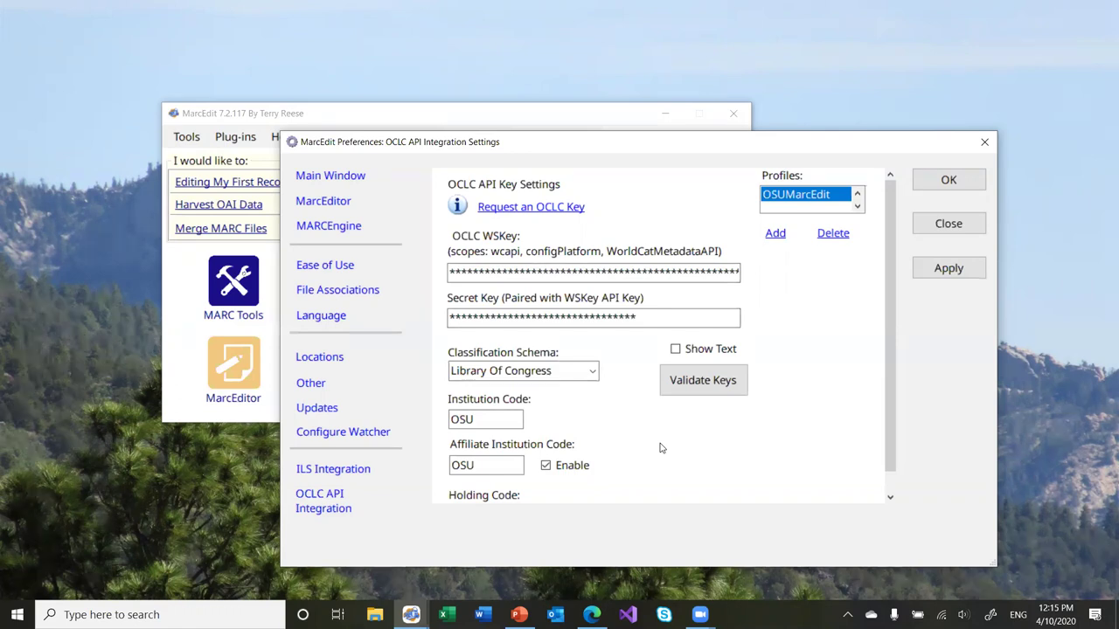
{"action": "left_click", "coordinate": [487, 420]}
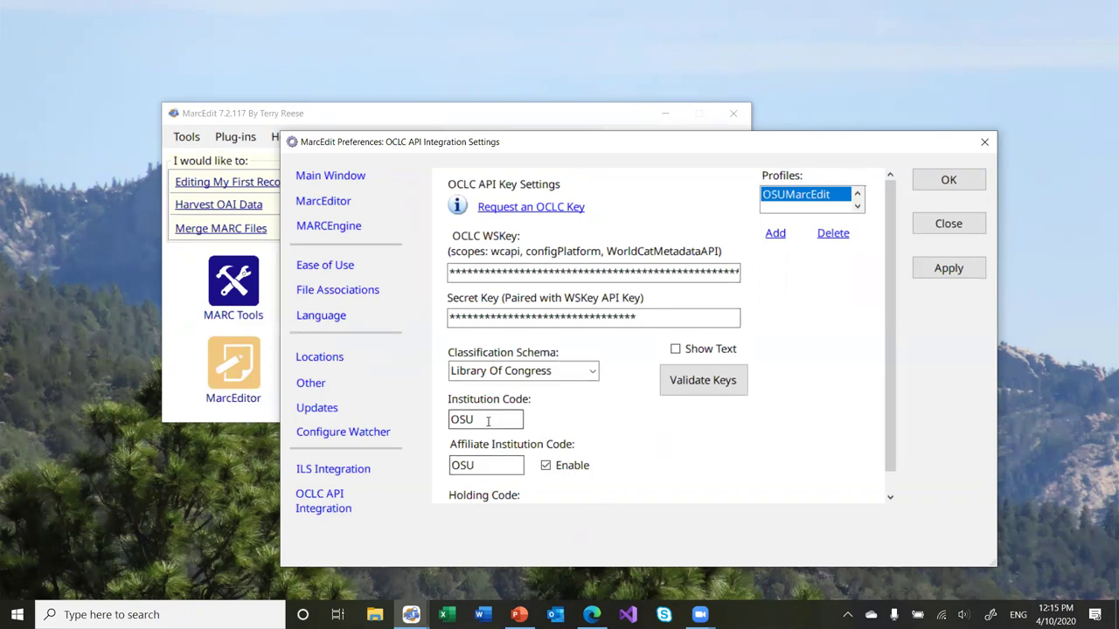
{"action": "left_click_drag", "start_coordinate": [481, 420], "coordinate": [454, 419]}
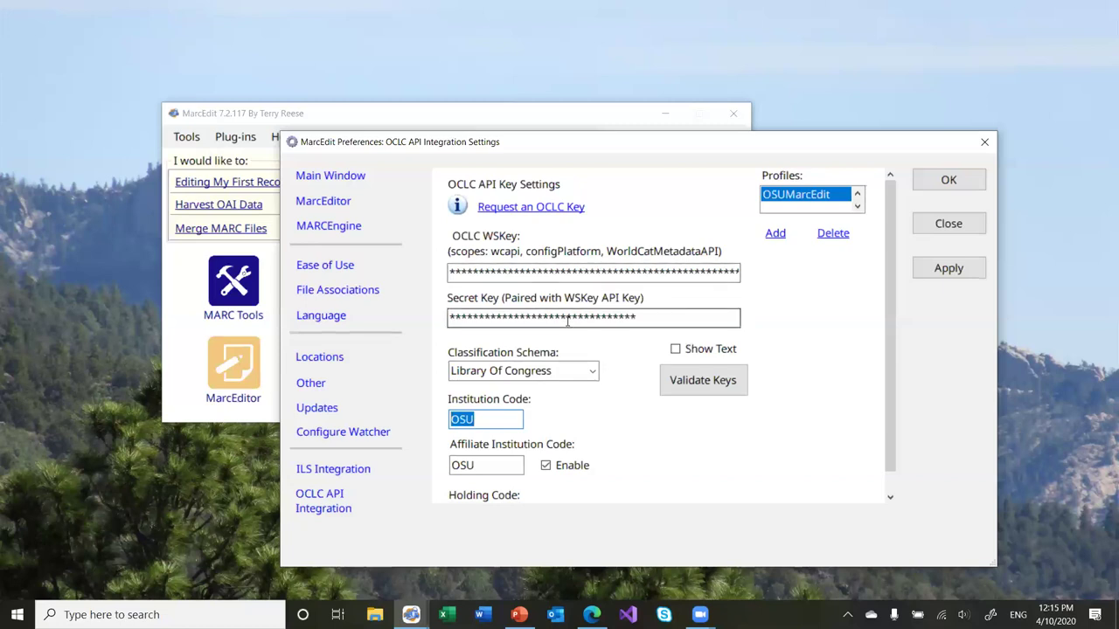
{"action": "left_click", "coordinate": [705, 385]}
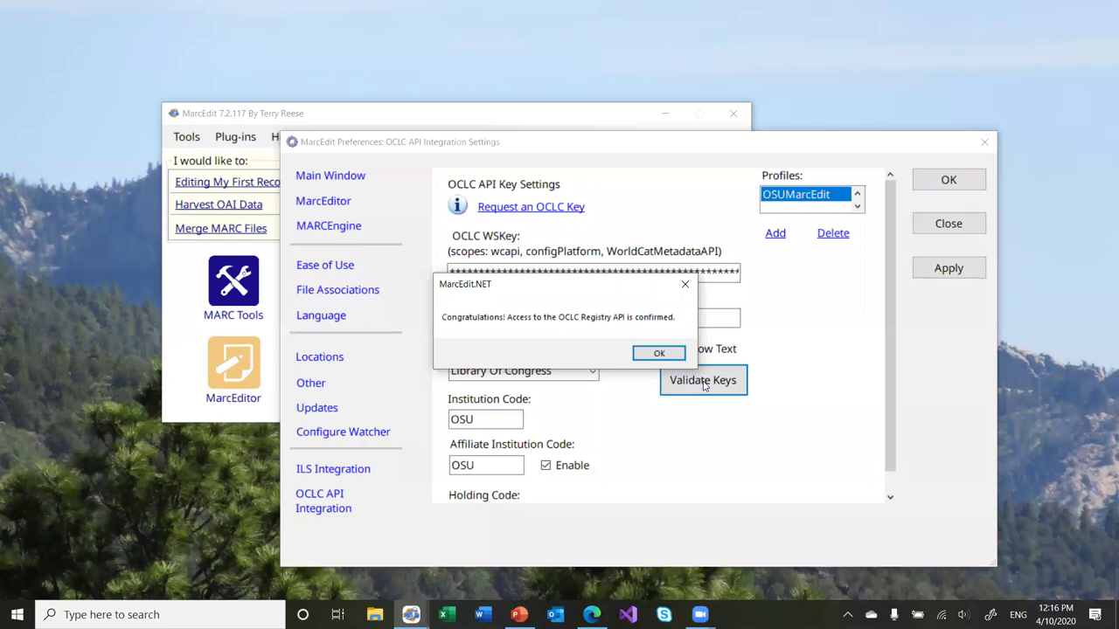
{"action": "left_click", "coordinate": [661, 354]}
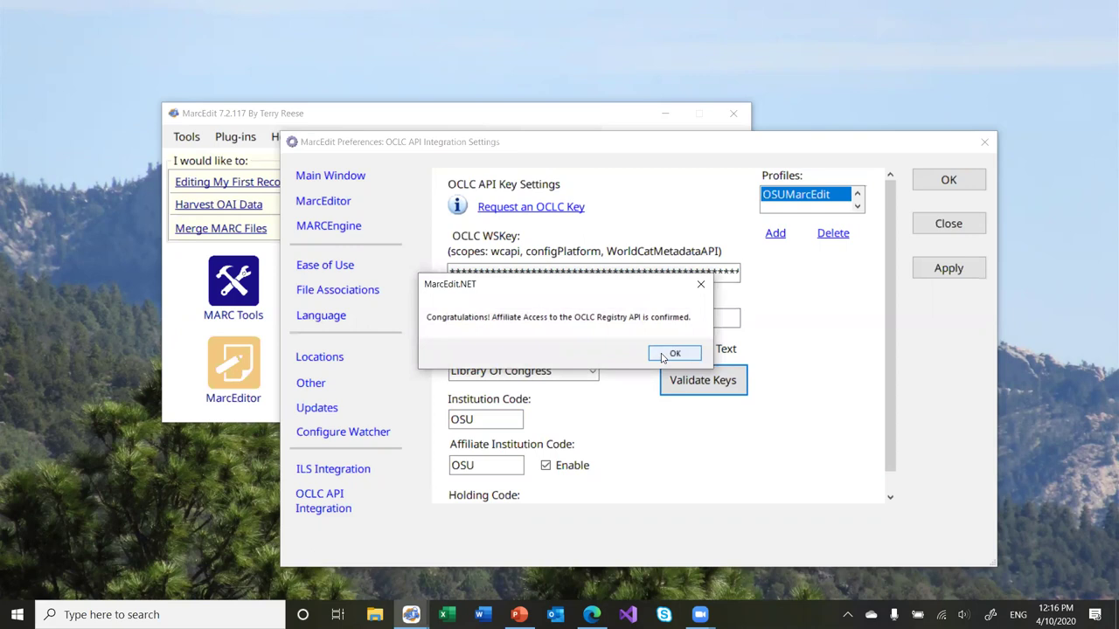
{"action": "left_click", "coordinate": [663, 356]}
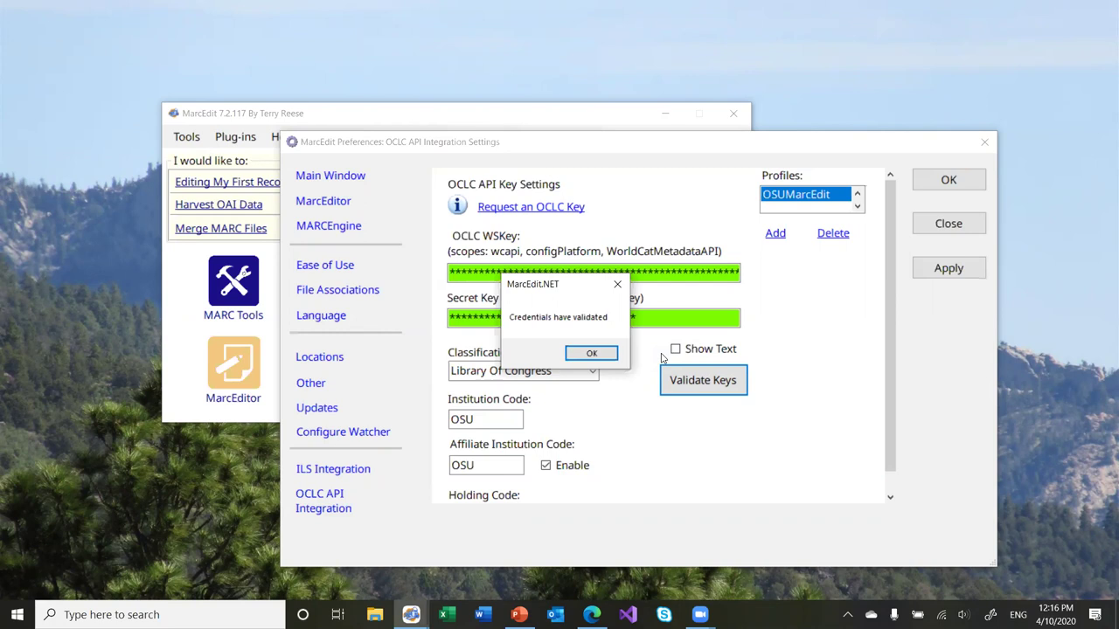
{"action": "left_click", "coordinate": [590, 354]}
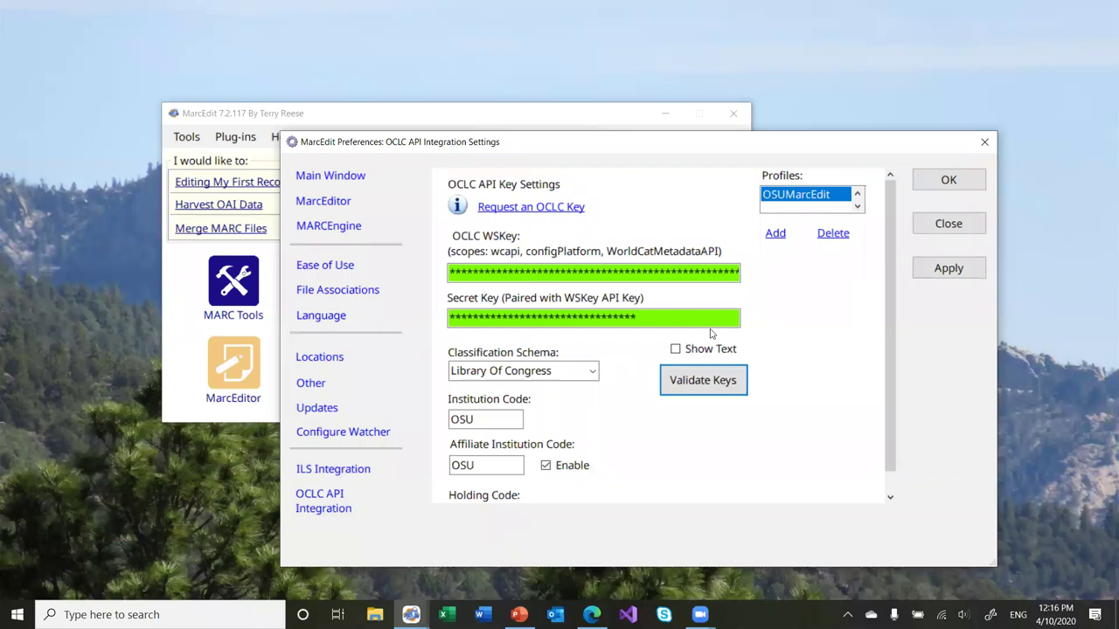
{"action": "left_click", "coordinate": [948, 223]}
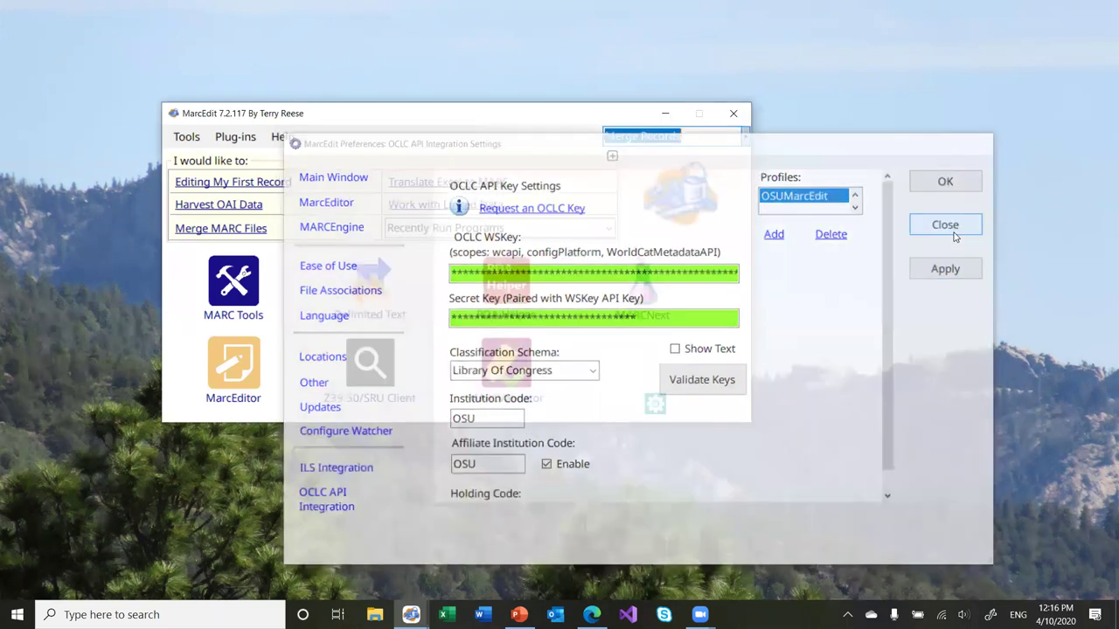
Examine the OCLC Record Downloader's holdings symbol limit and profile choices, and close it without downloading
{"action": "left_click", "coordinate": [198, 144]}
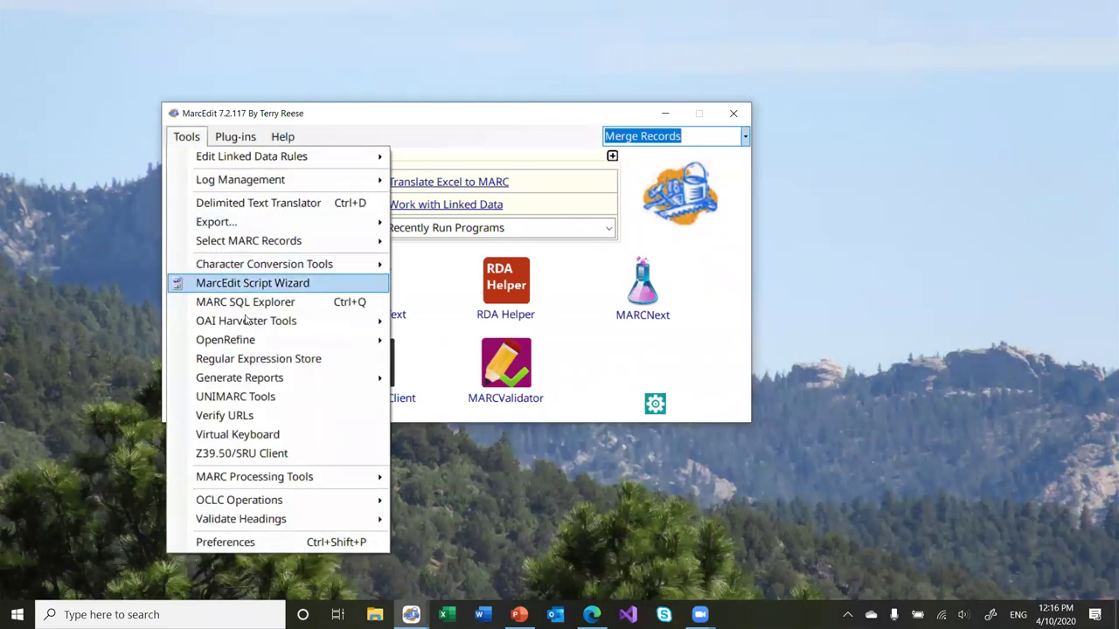
{"action": "mouse_move", "coordinate": [292, 500]}
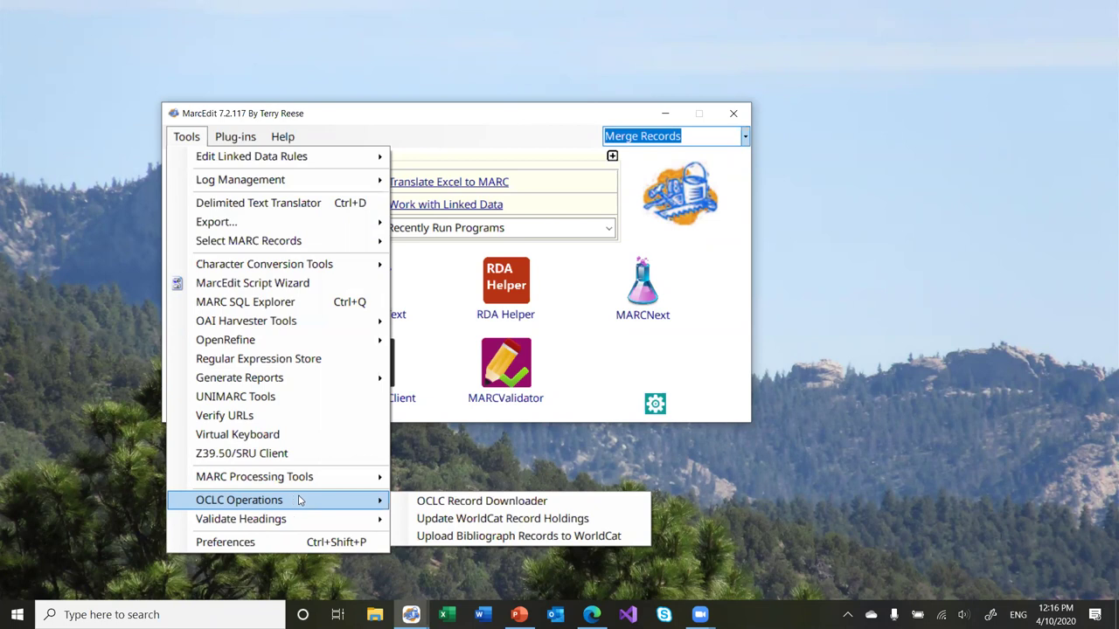
{"action": "left_click", "coordinate": [421, 502]}
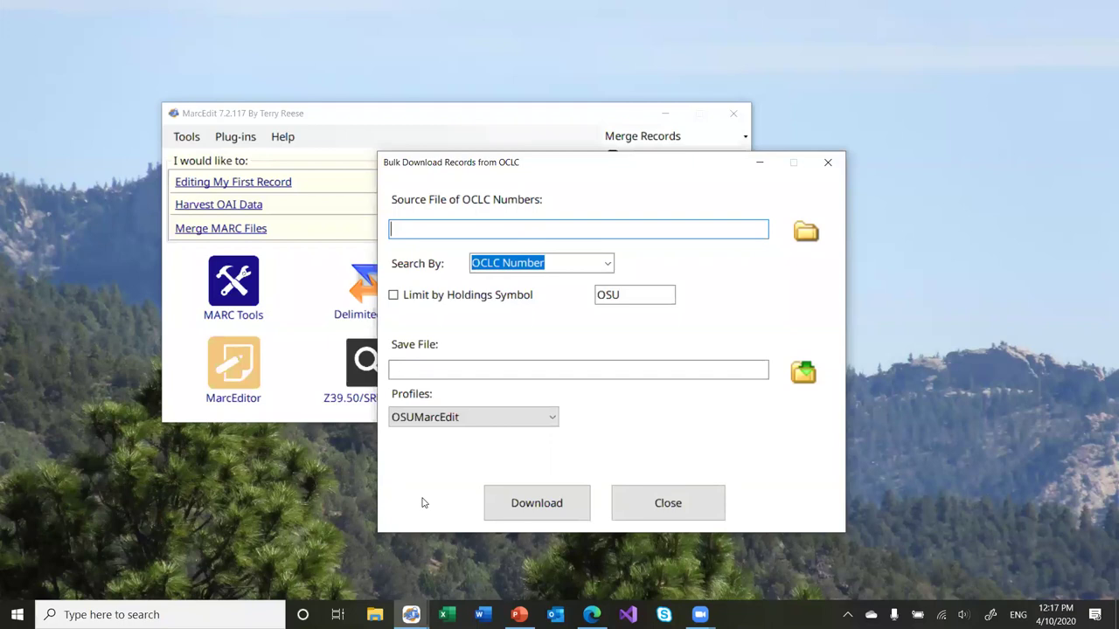
{"action": "left_click", "coordinate": [393, 296]}
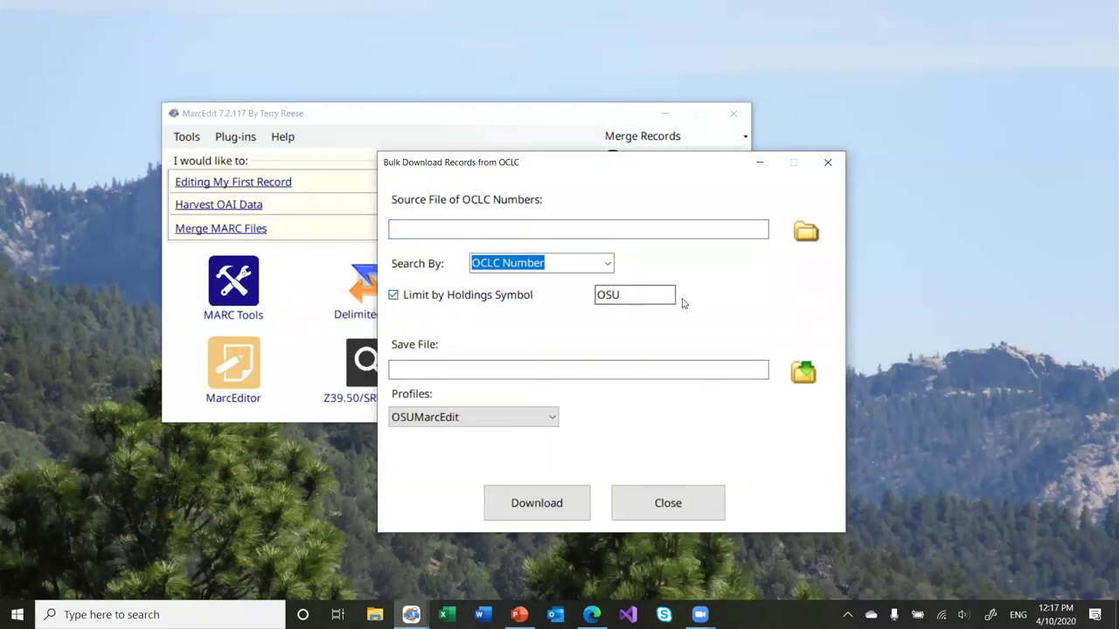
{"action": "left_click", "coordinate": [393, 295]}
{"action": "left_click", "coordinate": [554, 423]}
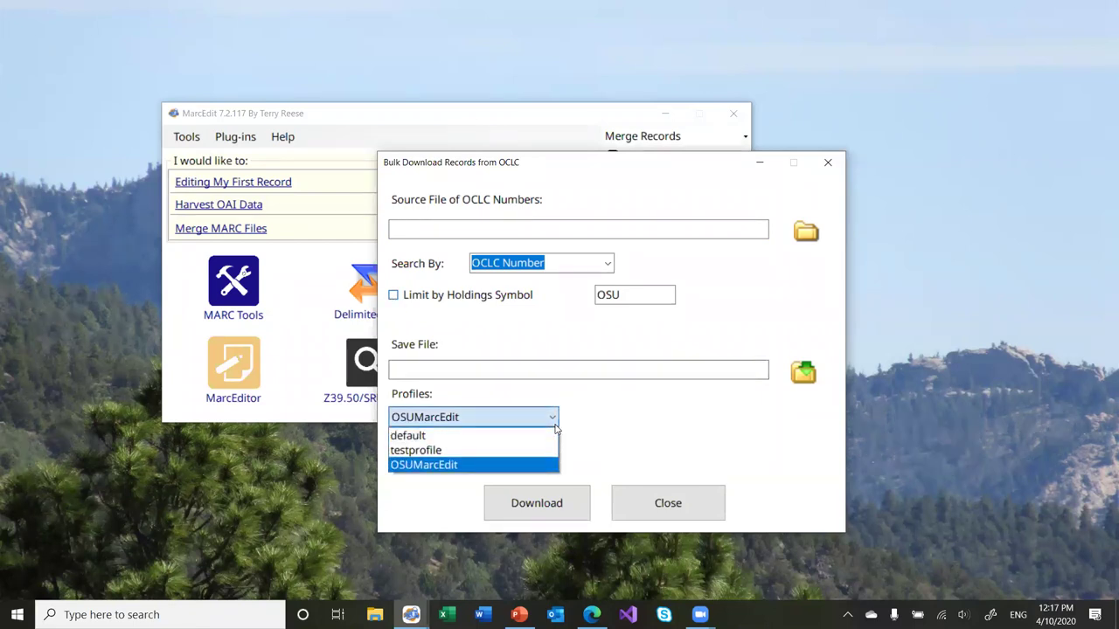
{"action": "left_click", "coordinate": [602, 430]}
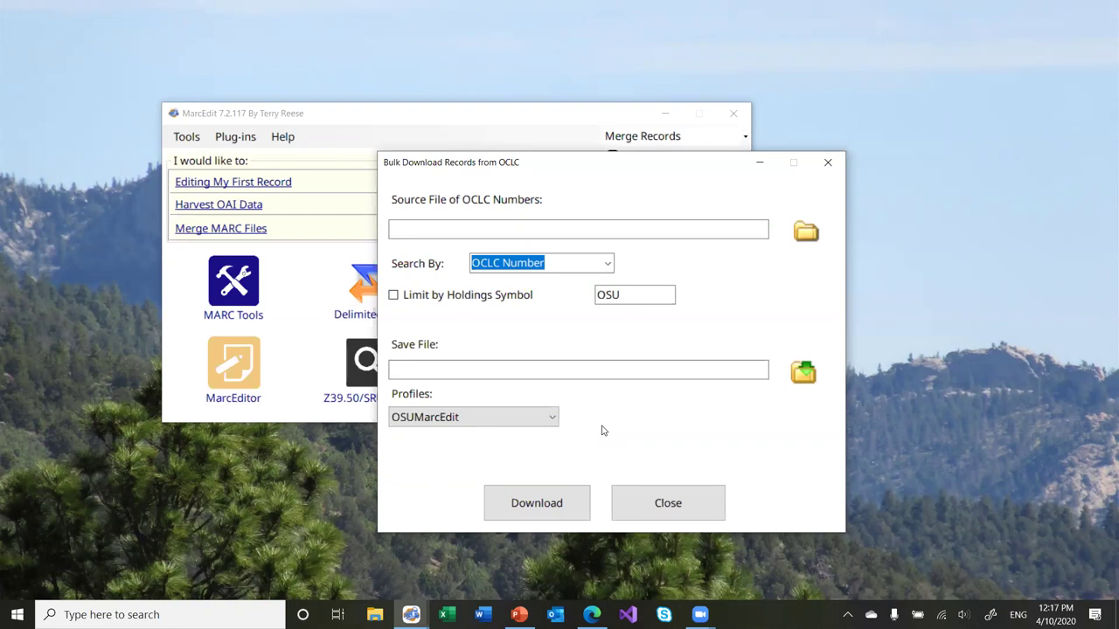
{"action": "left_click", "coordinate": [661, 507]}
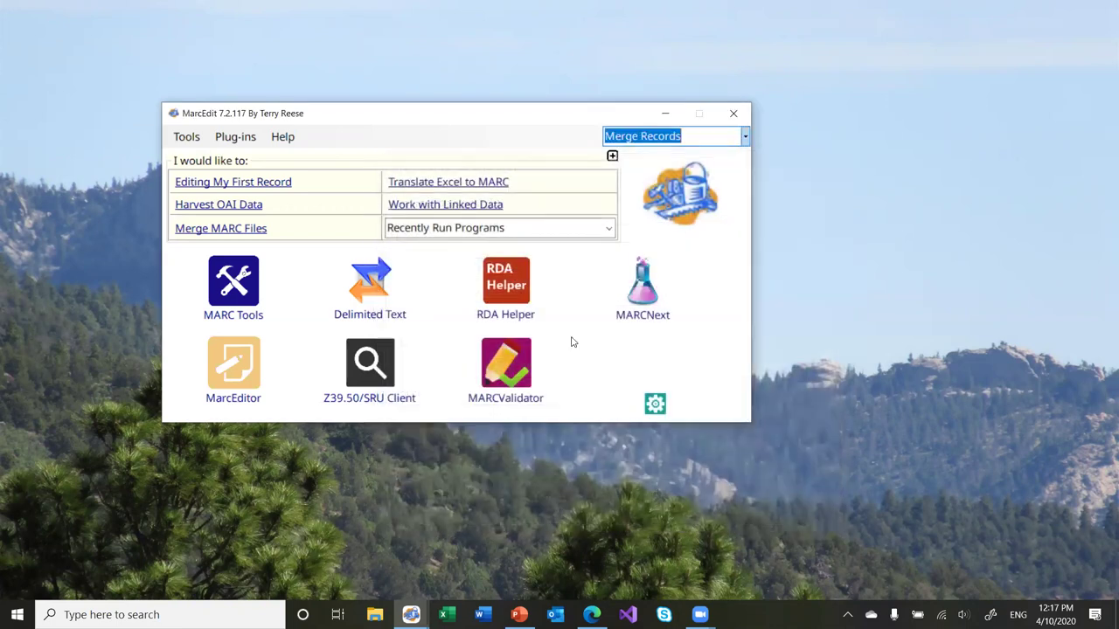
Search OCLC WorldCat from MarcEditor for the keyword phrase "building digital libraries"
{"action": "left_click", "coordinate": [240, 360]}
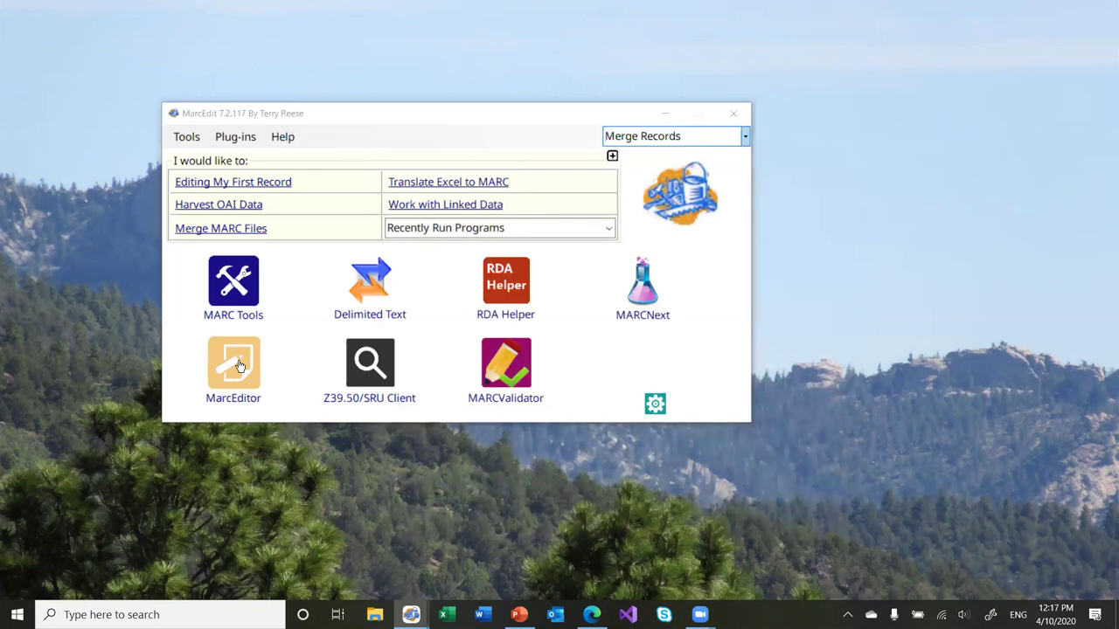
{"action": "left_click", "coordinate": [556, 38]}
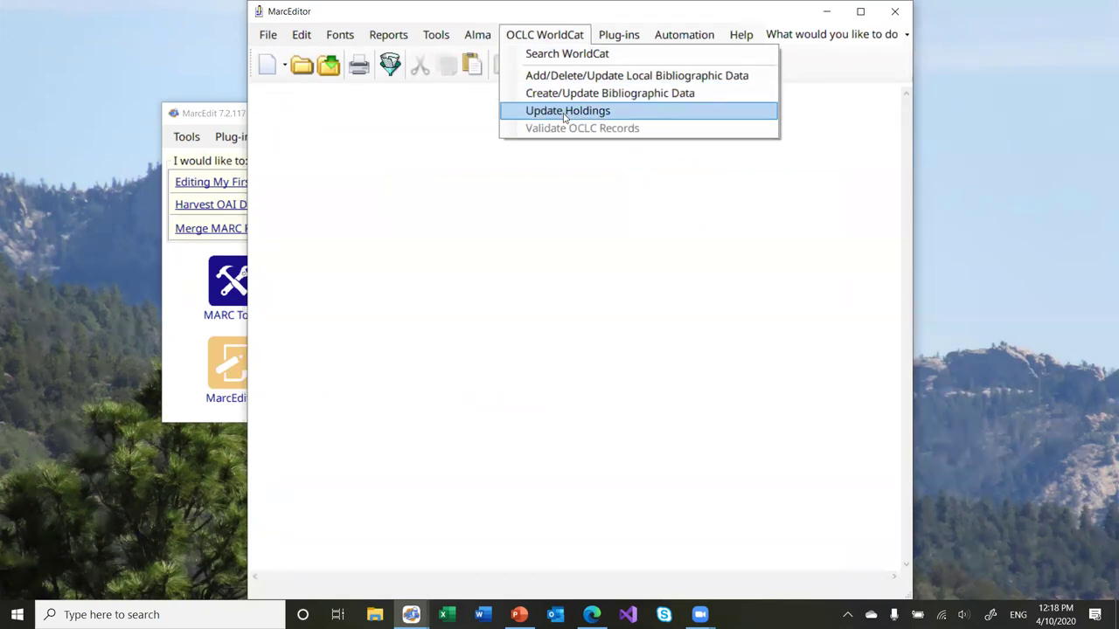
{"action": "left_click", "coordinate": [567, 55]}
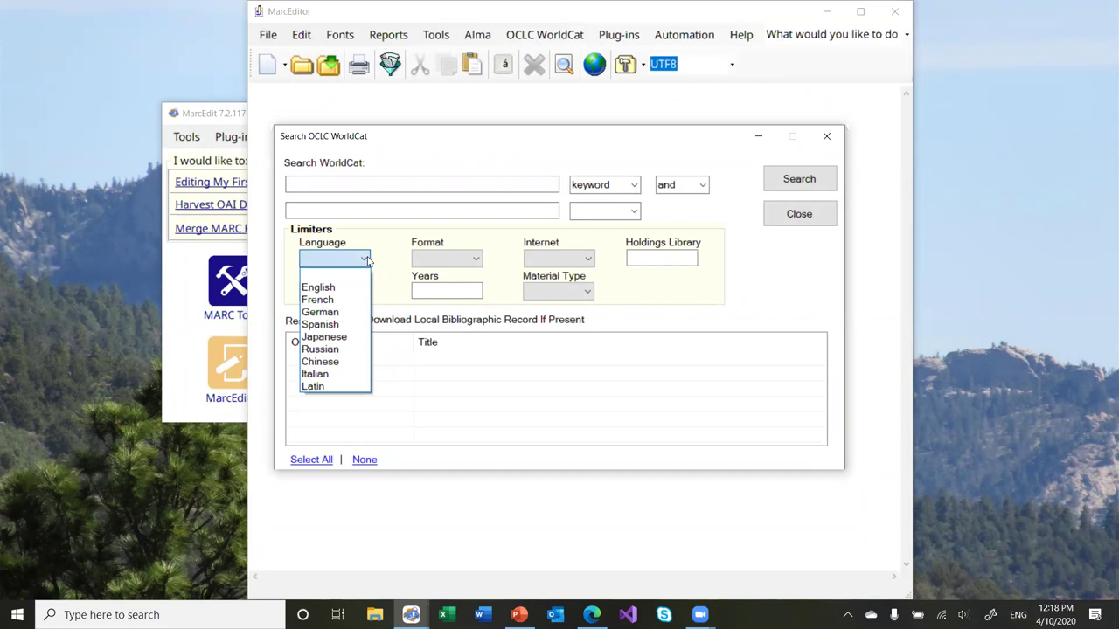
{"action": "left_click", "coordinate": [387, 245]}
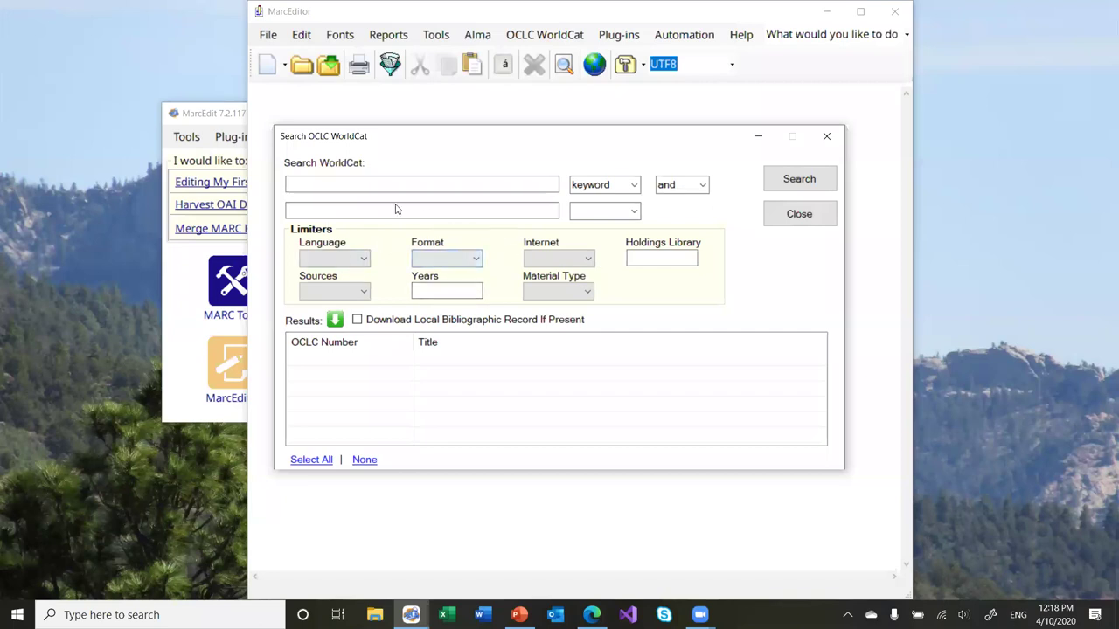
{"action": "left_click", "coordinate": [339, 184]}
{"action": "type", "text": "building d"}
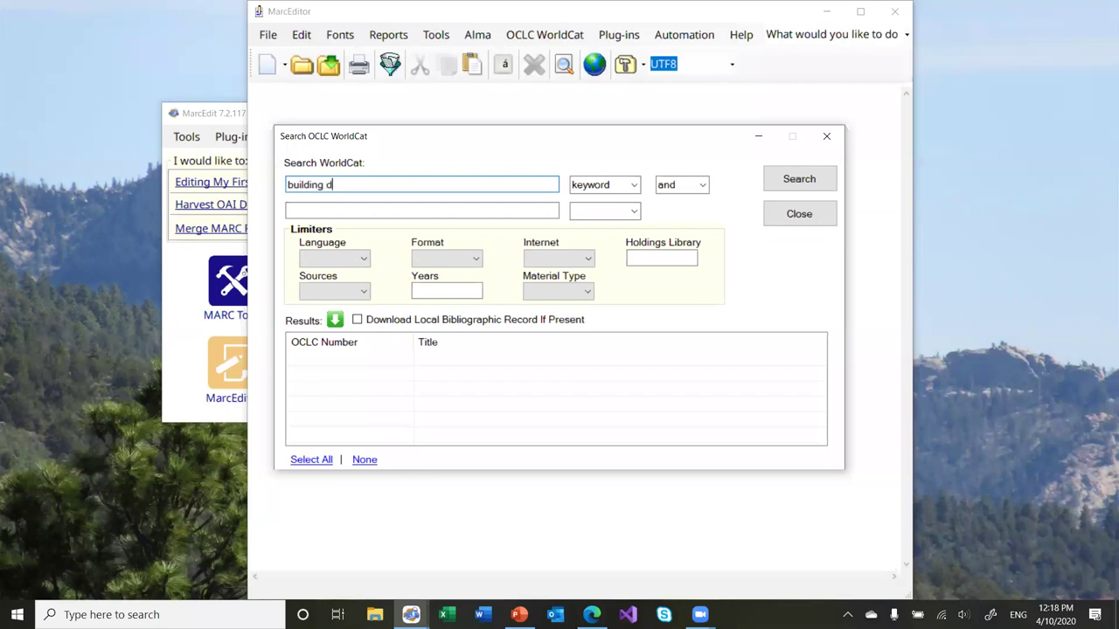
{"action": "type", "text": "igital libraries"}
{"action": "left_click", "coordinate": [772, 188]}
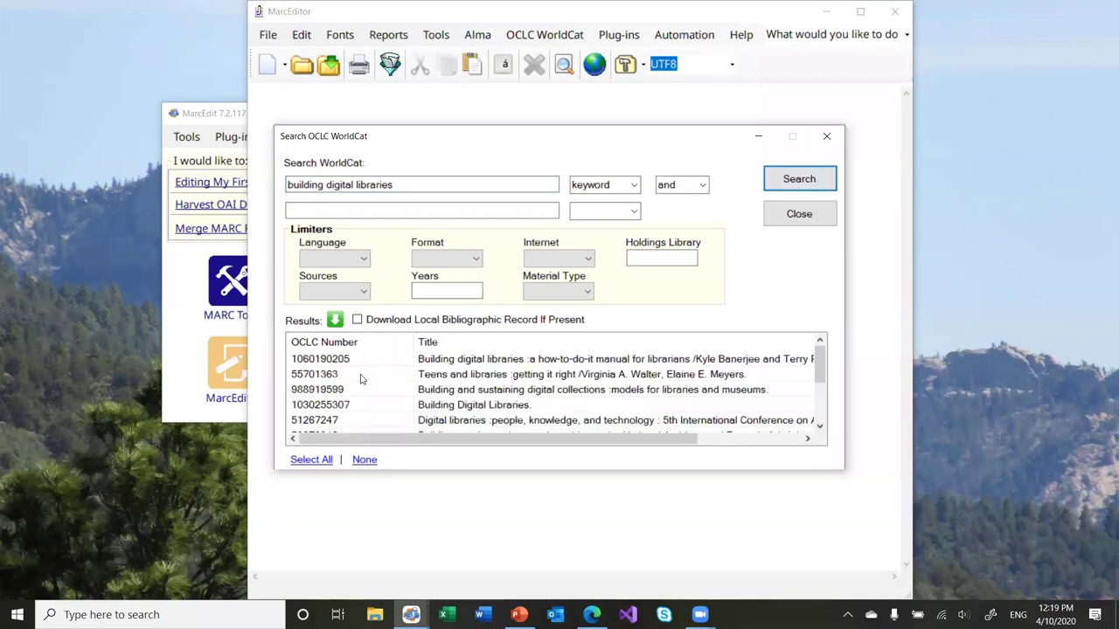
Download the WorldCat record titled "Teens and libraries: getting it right" into MarcEditor
{"action": "left_click", "coordinate": [361, 375]}
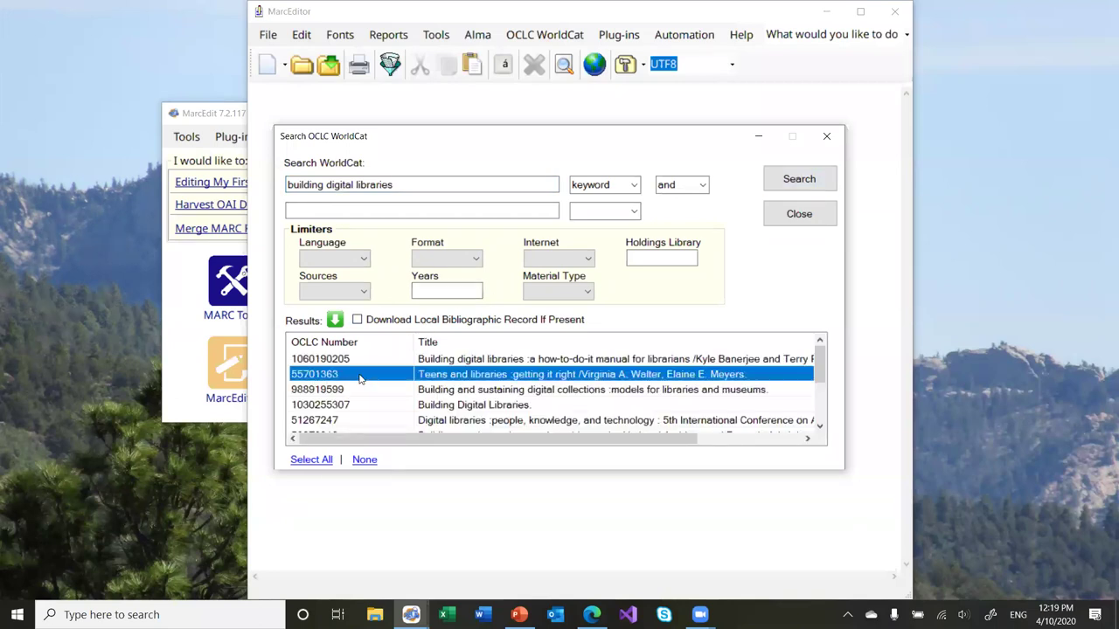
{"action": "left_click", "coordinate": [334, 321]}
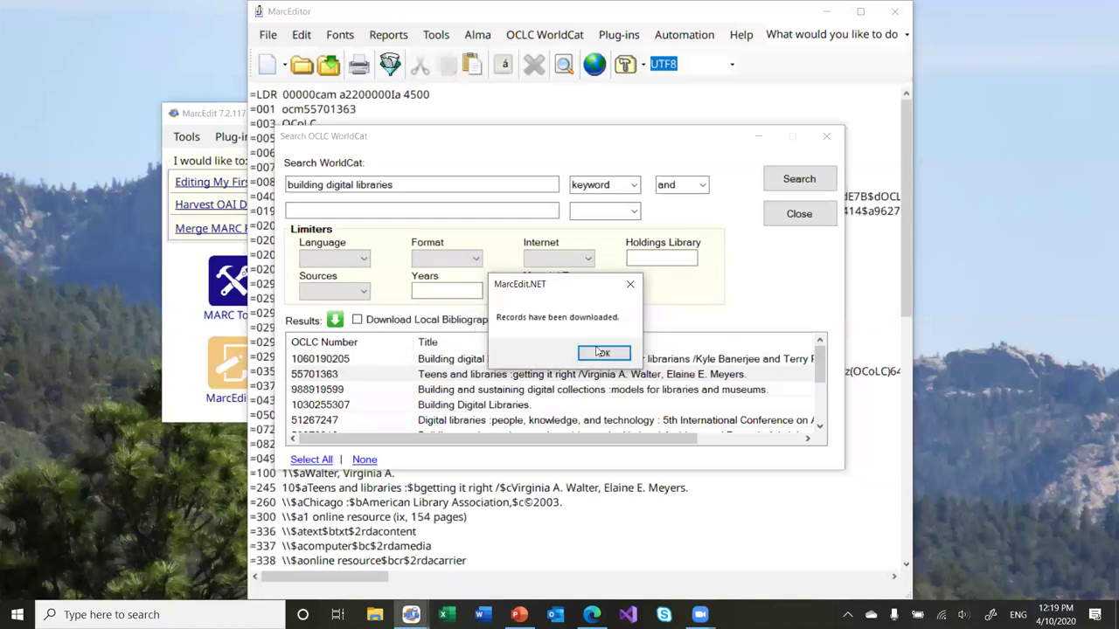
{"action": "key", "text": "Return"}
Examine the downloaded record's fields through to the end, and highlight the timestamp in its 005 field
{"action": "scroll", "coordinate": [752, 279], "scroll_direction": "down", "scroll_amount": 7}
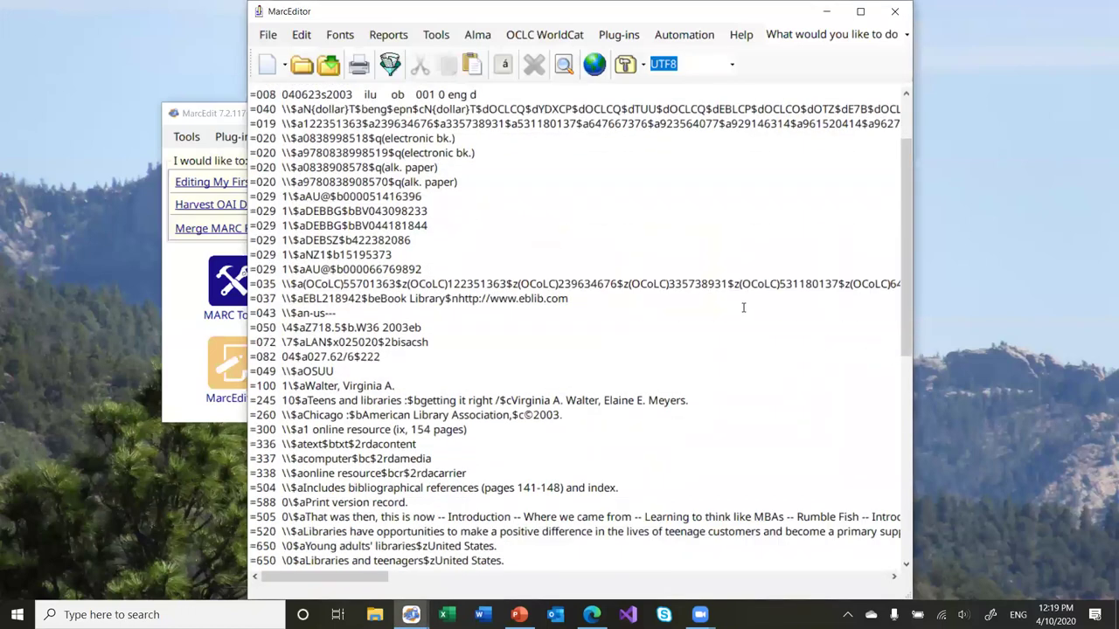
{"action": "scroll", "coordinate": [743, 308], "scroll_direction": "down", "scroll_amount": 6}
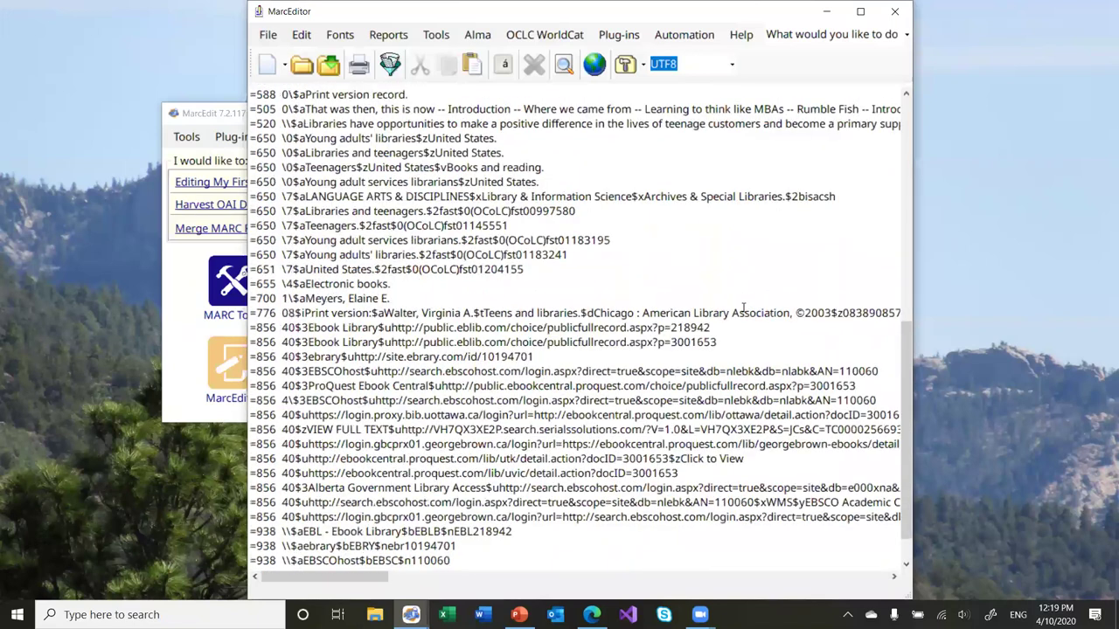
{"action": "scroll", "coordinate": [743, 307], "scroll_direction": "up", "scroll_amount": 12}
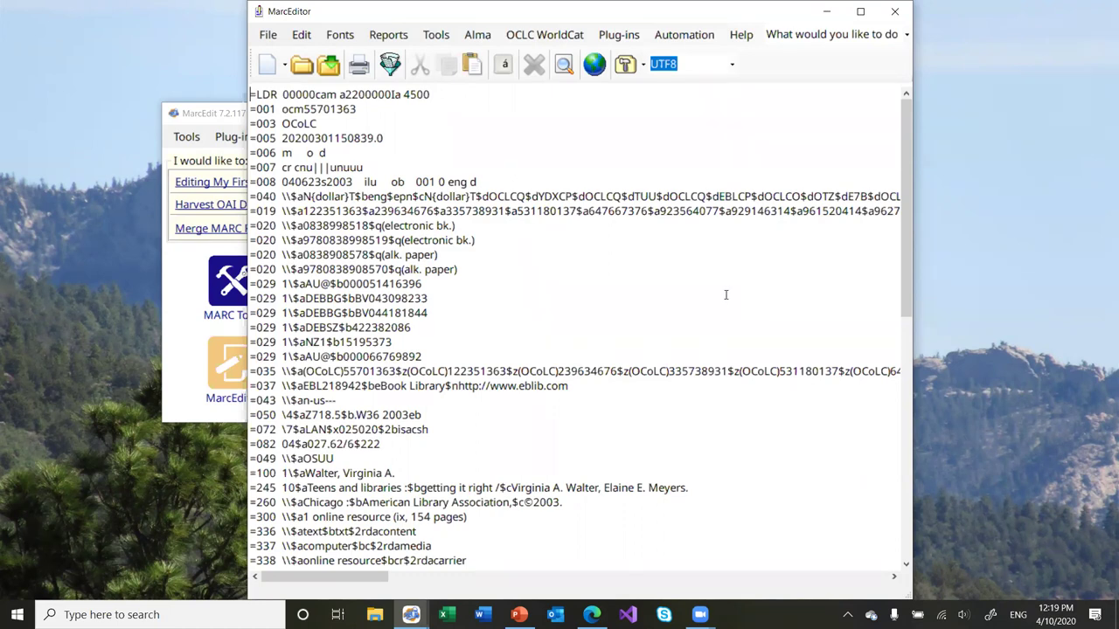
{"action": "double_click", "coordinate": [370, 138]}
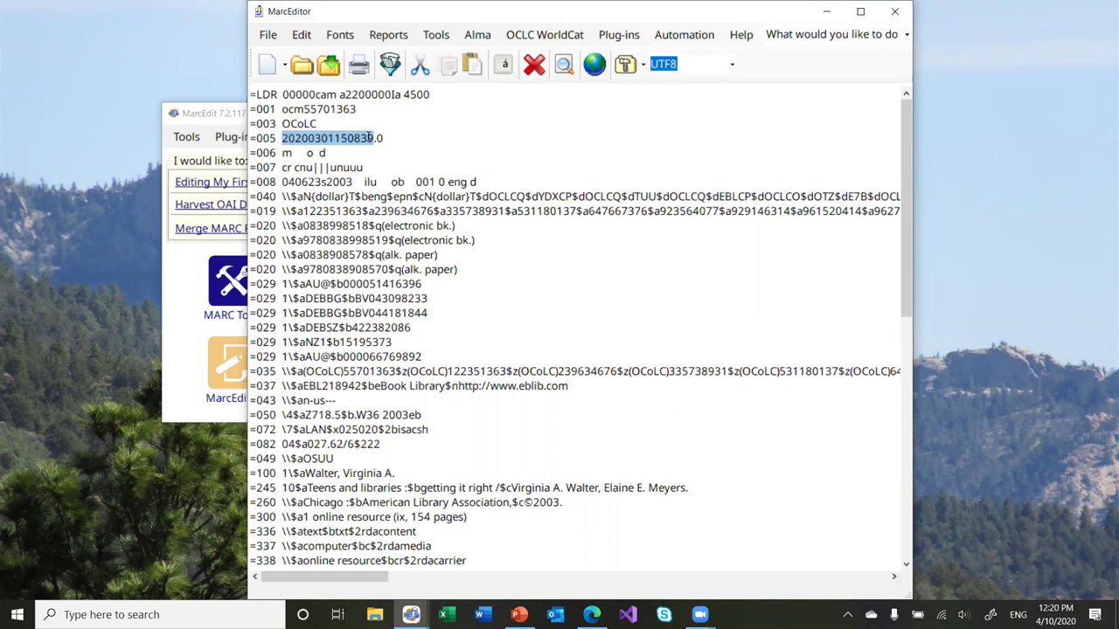
Review MarcEditor's OCLC WorldCat operations for the downloaded record, and close the editor without saving the record
{"action": "left_click", "coordinate": [562, 37]}
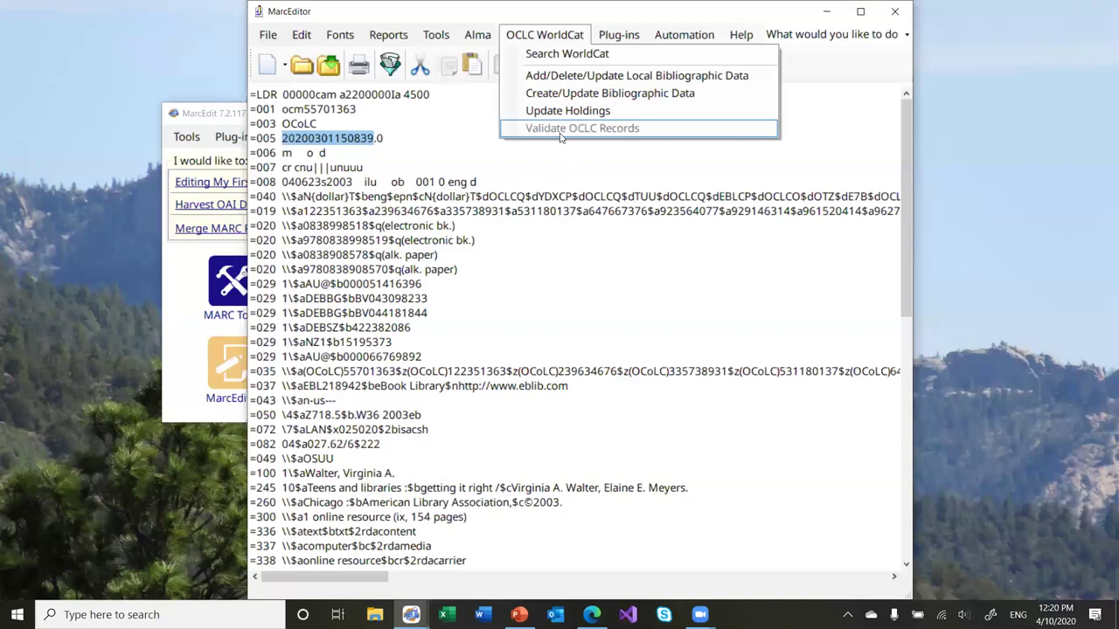
{"action": "left_click", "coordinate": [550, 211]}
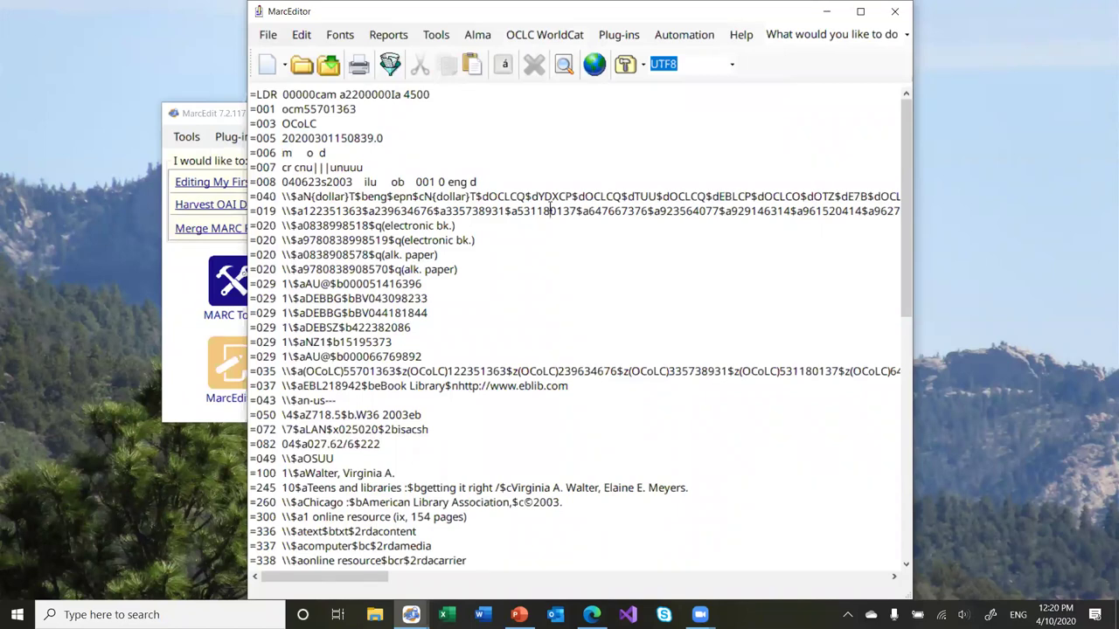
{"action": "left_click", "coordinate": [895, 11]}
{"action": "left_click", "coordinate": [593, 353]}
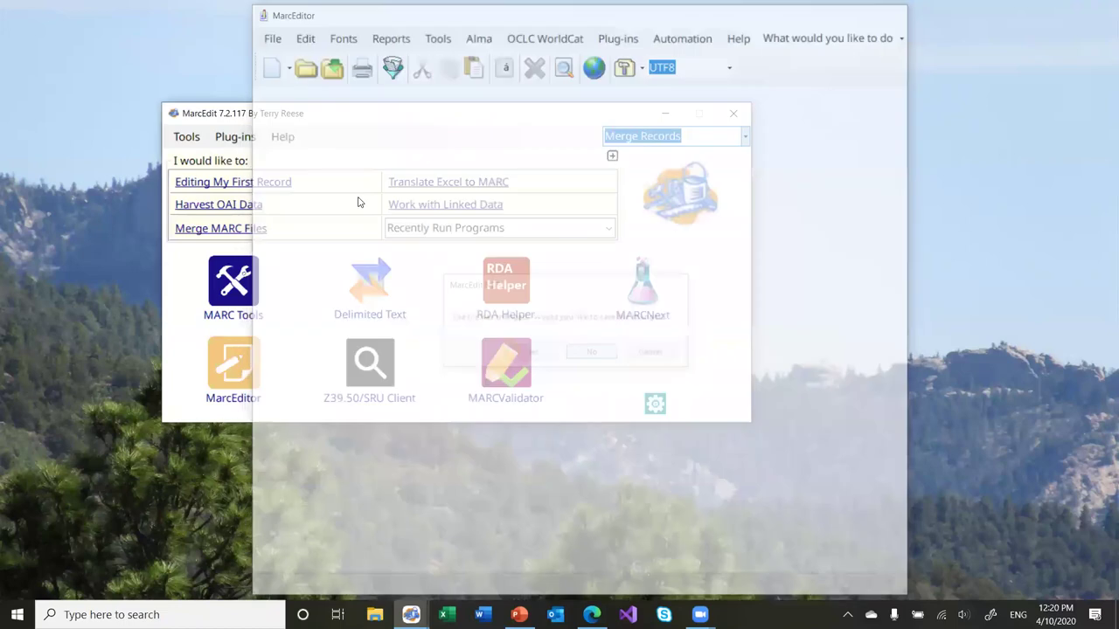
Examine the OCLC tool for updating WorldCat record holdings, including its profile and options, and close it without processing
{"action": "left_click", "coordinate": [187, 137]}
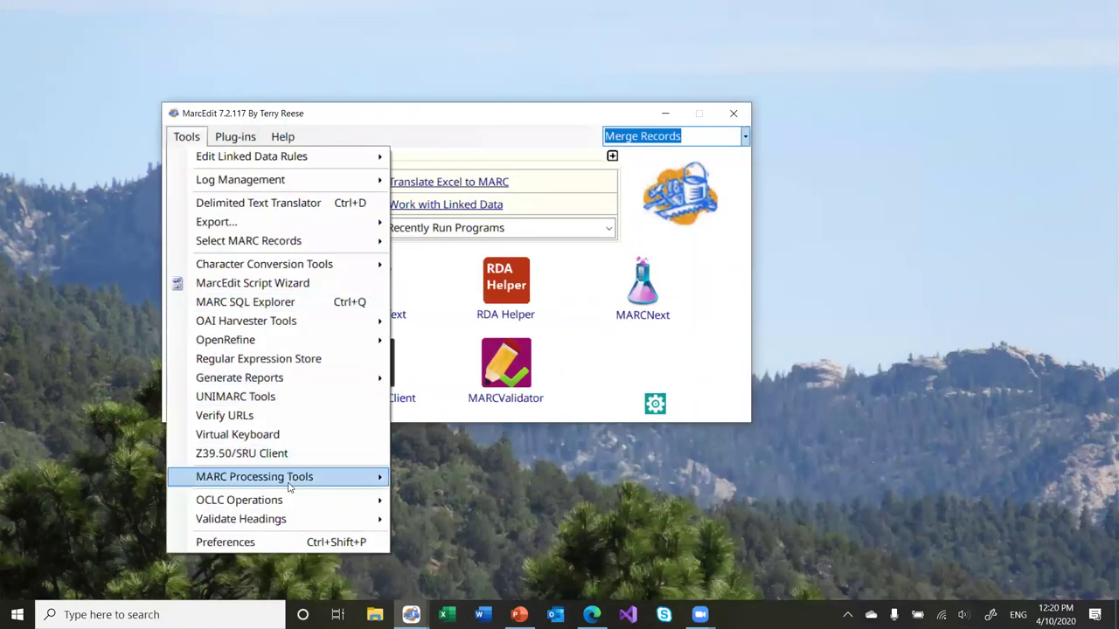
{"action": "mouse_move", "coordinate": [291, 501]}
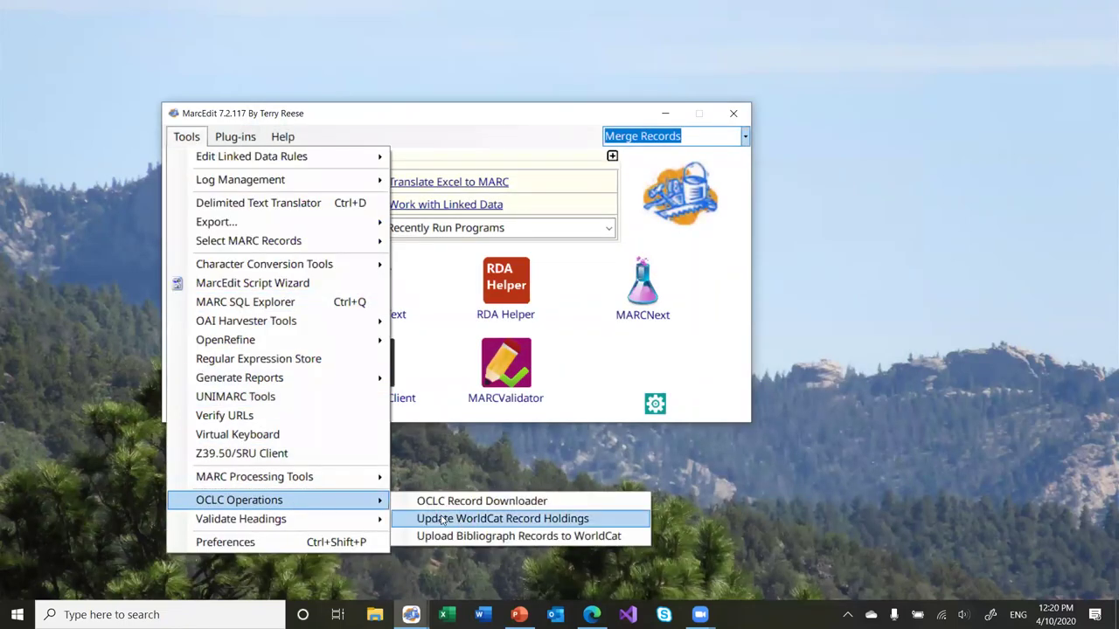
{"action": "left_click", "coordinate": [492, 524]}
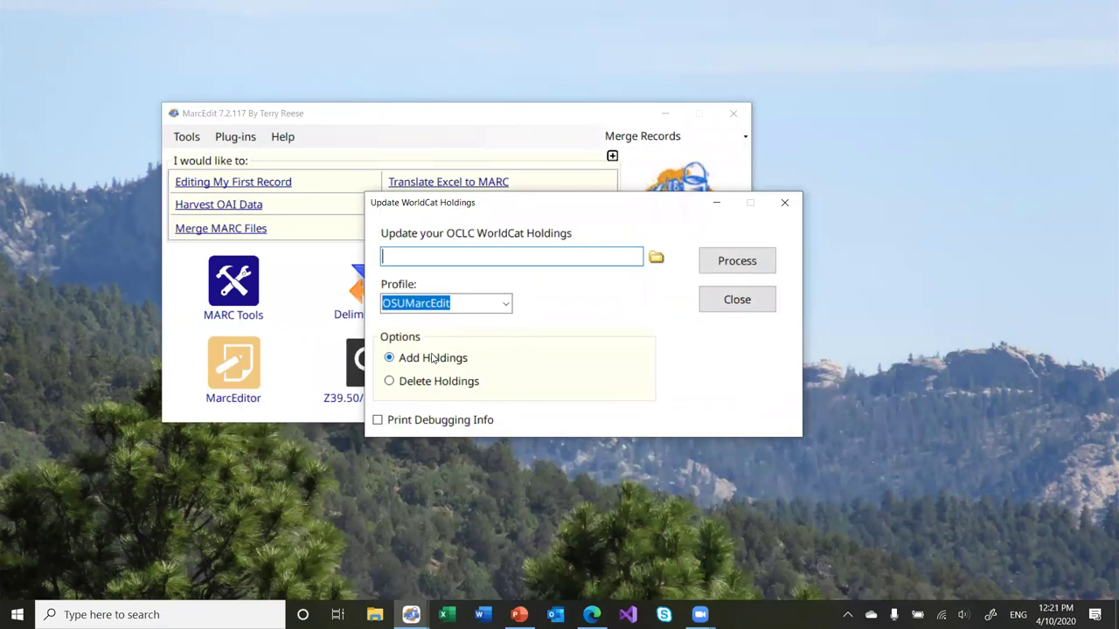
{"action": "left_click", "coordinate": [747, 303]}
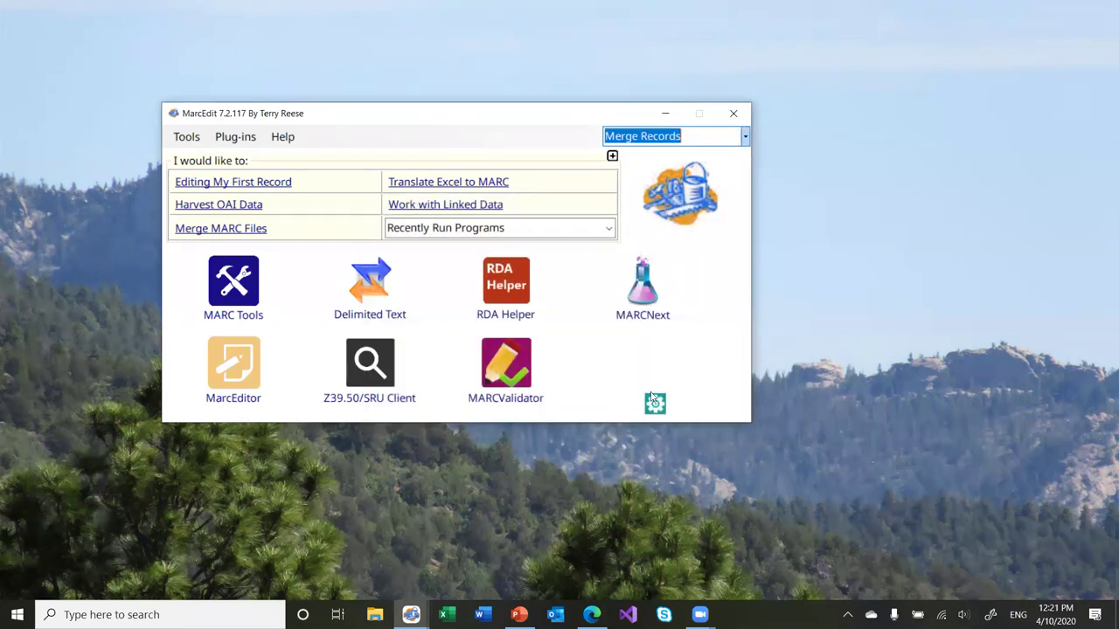
Switch to PowerPoint, present the slides through to "MarcEdit has OpenRefine Options", and end the show and minimize the presentation
{"action": "key", "text": "alt+Tab"}
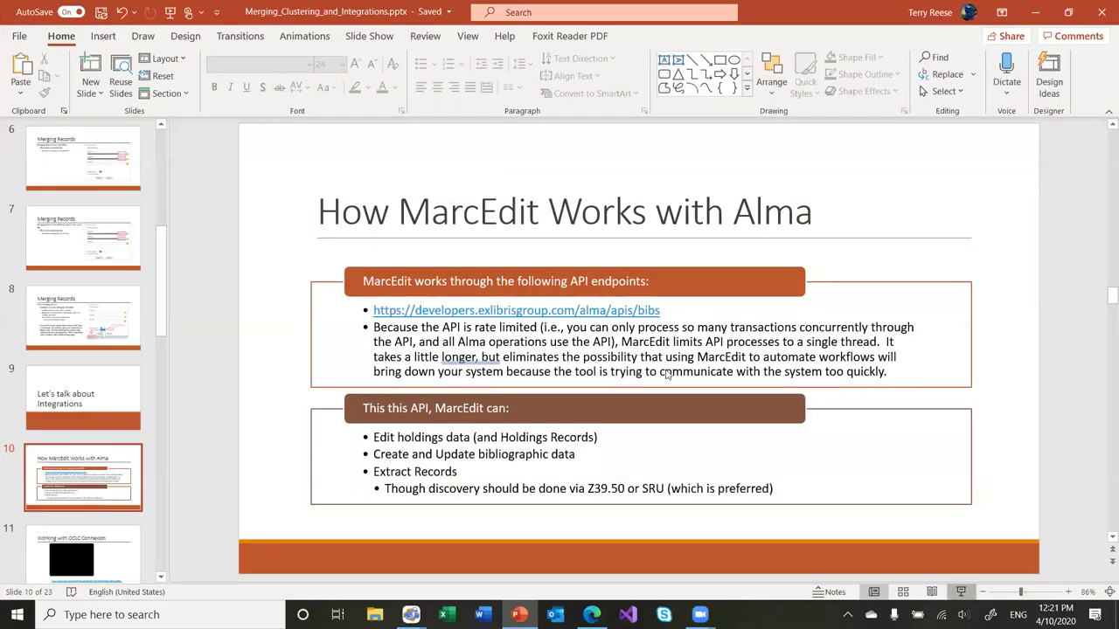
{"action": "key", "text": "shift+F5"}
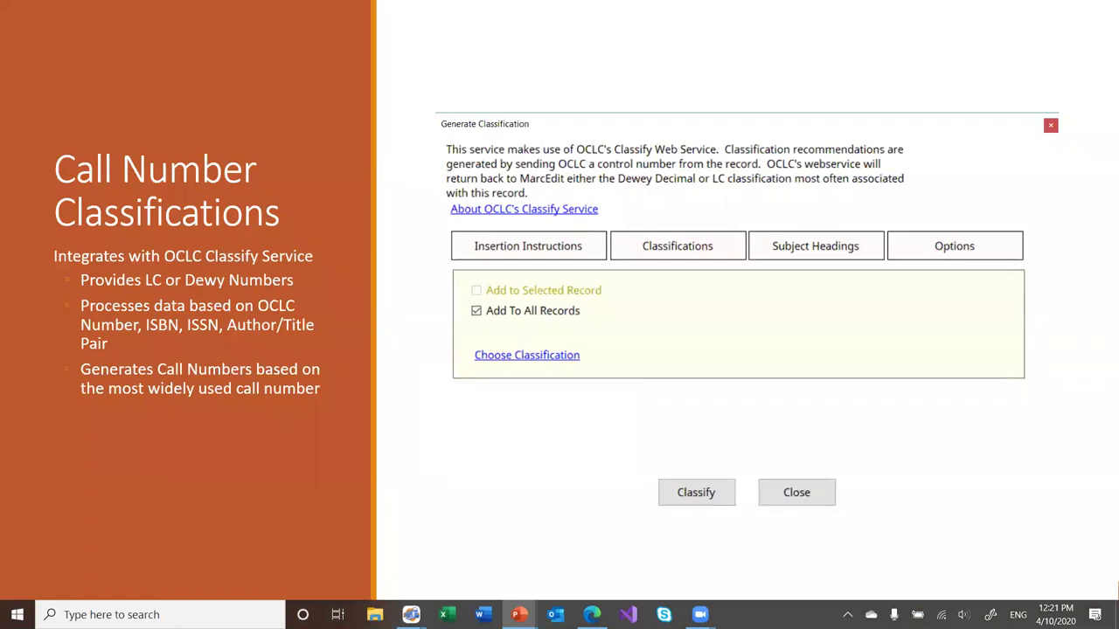
{"action": "key", "text": "Right"}
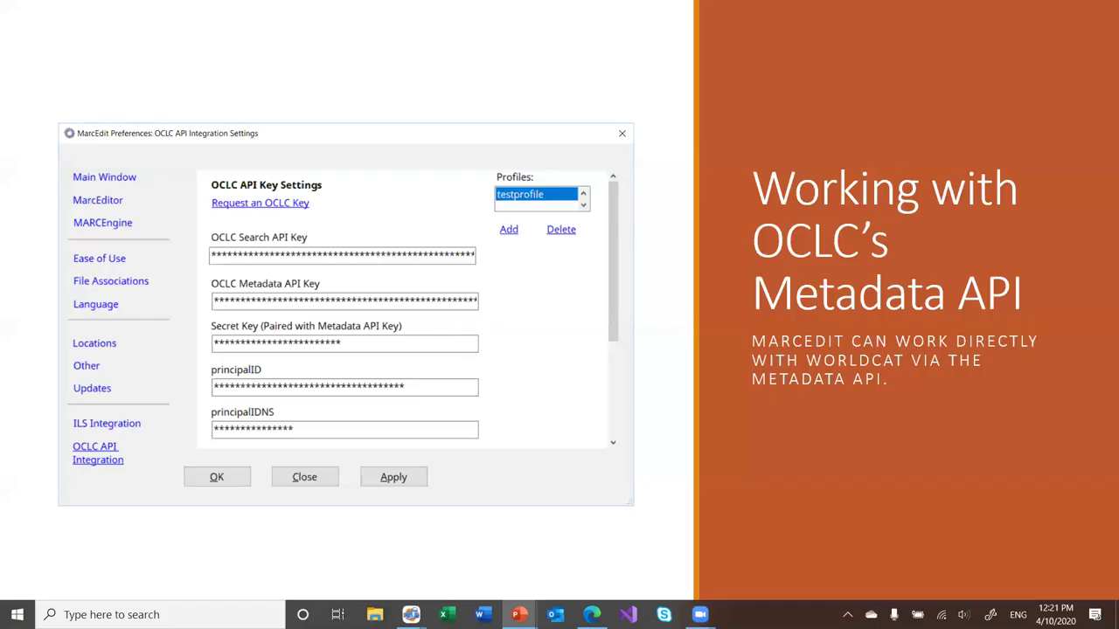
{"action": "key", "text": "Right"}
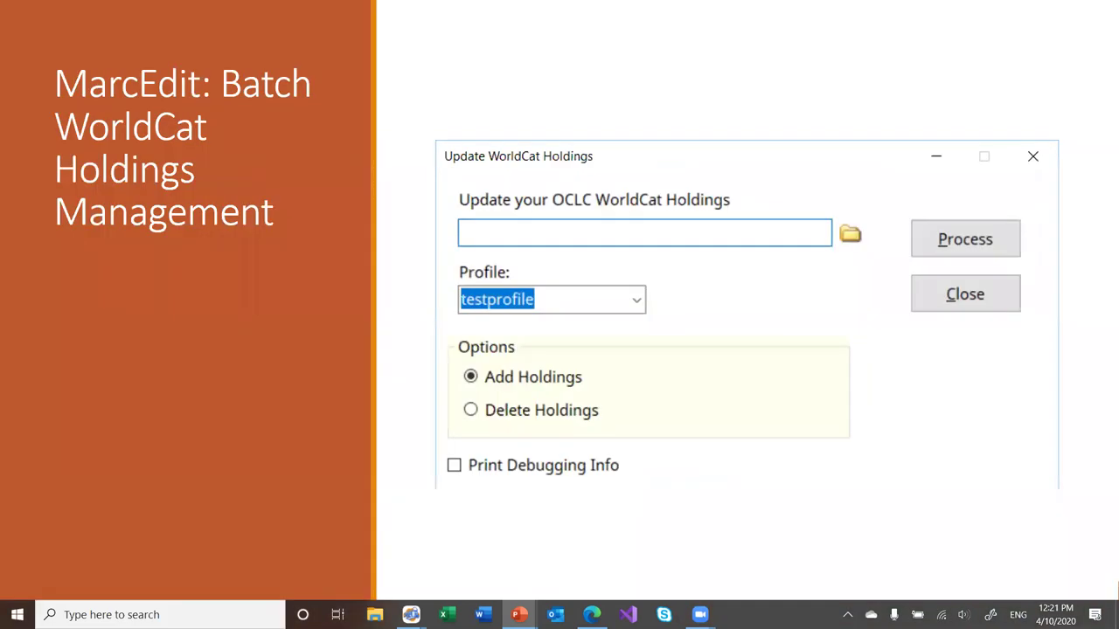
{"action": "key", "text": "Right"}
{"action": "key", "text": "Right"}
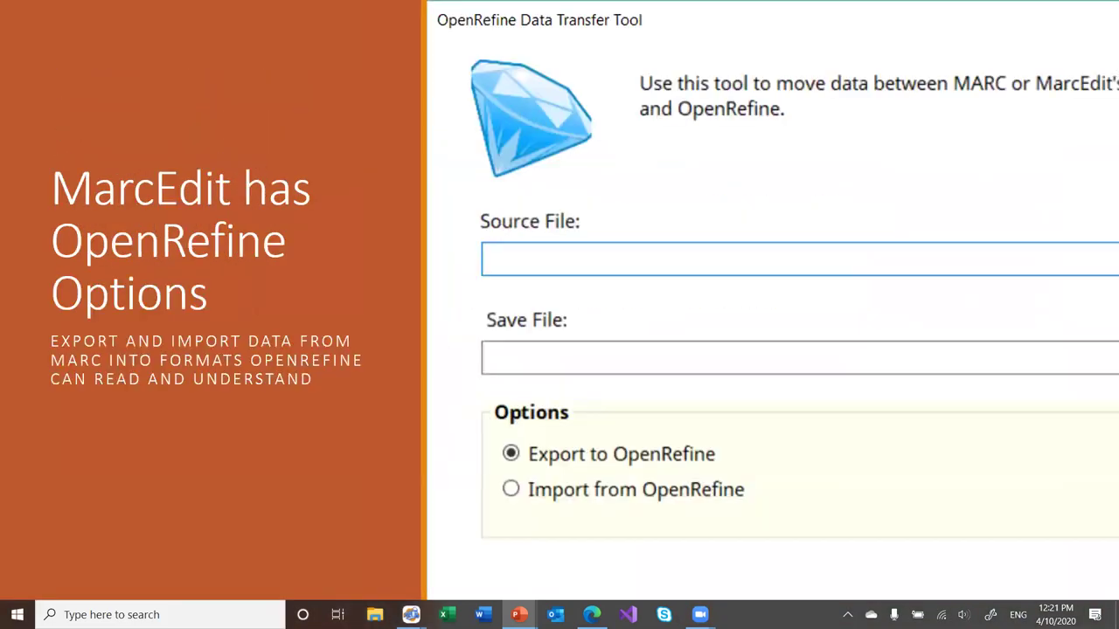
{"action": "key", "text": "Escape"}
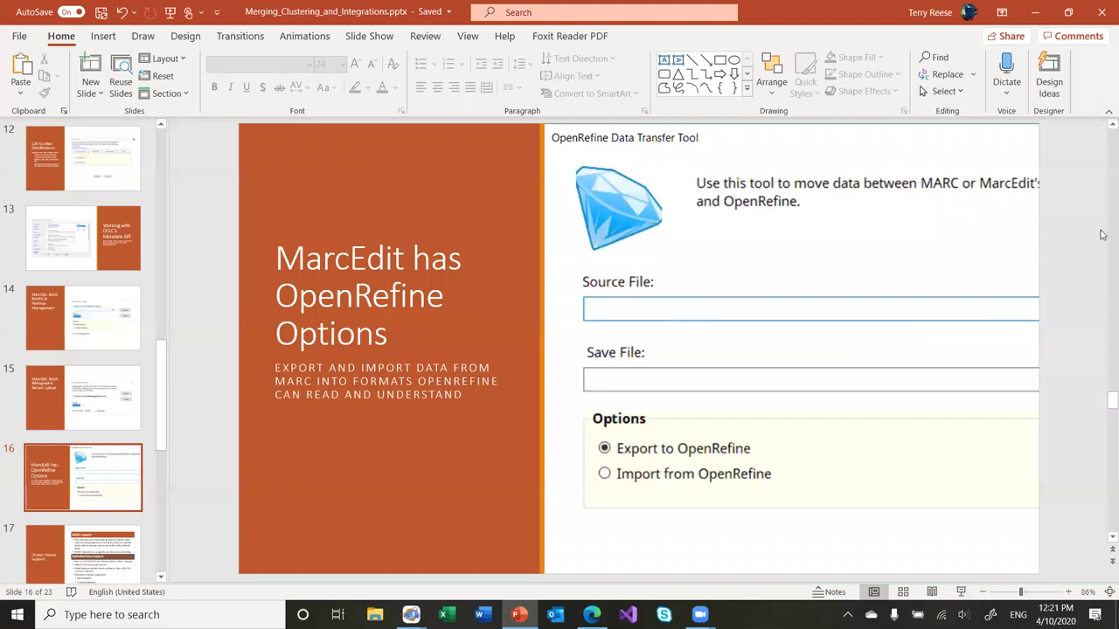
{"action": "left_click", "coordinate": [1044, 11]}
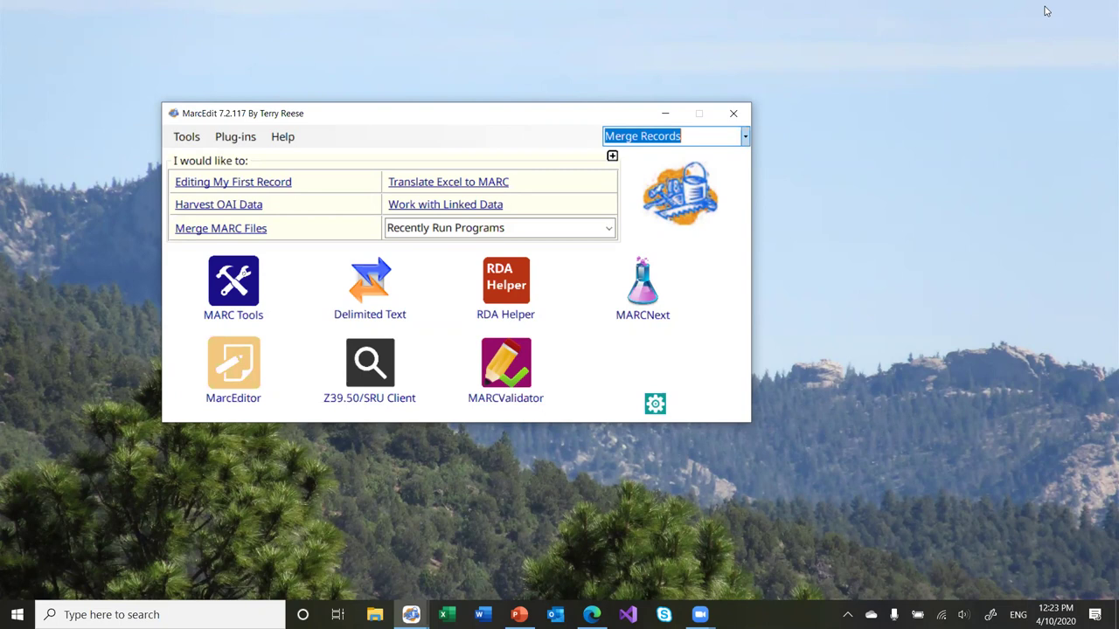
Launch OpenRefine from its shortcut in the COVID-19 Sanity Webinars\webinar4 folder on the OneDrive Desktop
{"action": "left_click", "coordinate": [383, 612]}
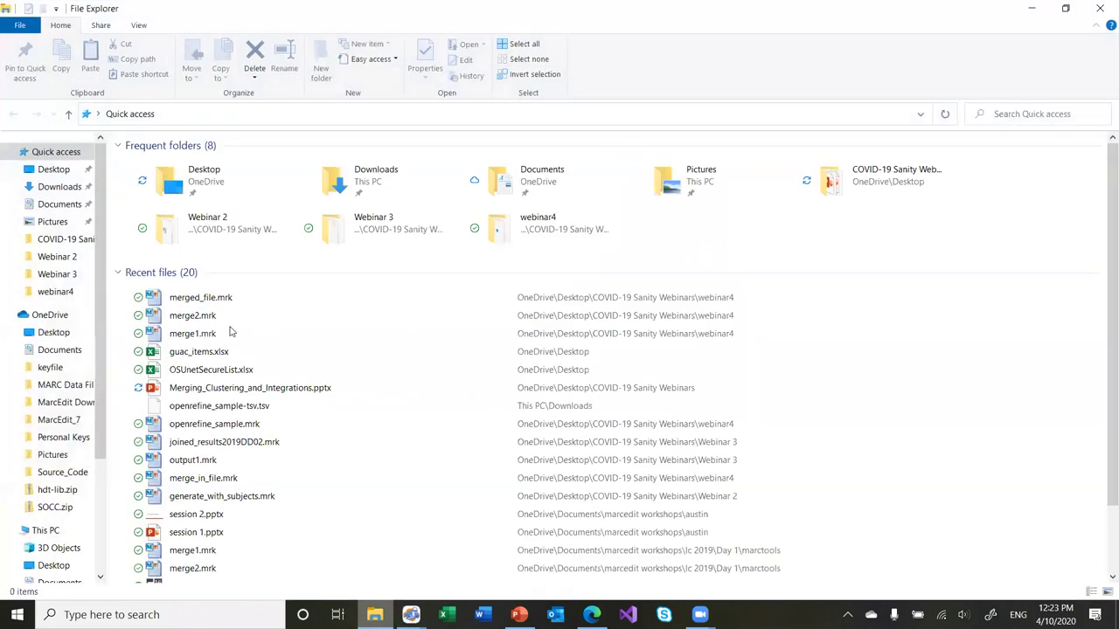
{"action": "left_click", "coordinate": [54, 333]}
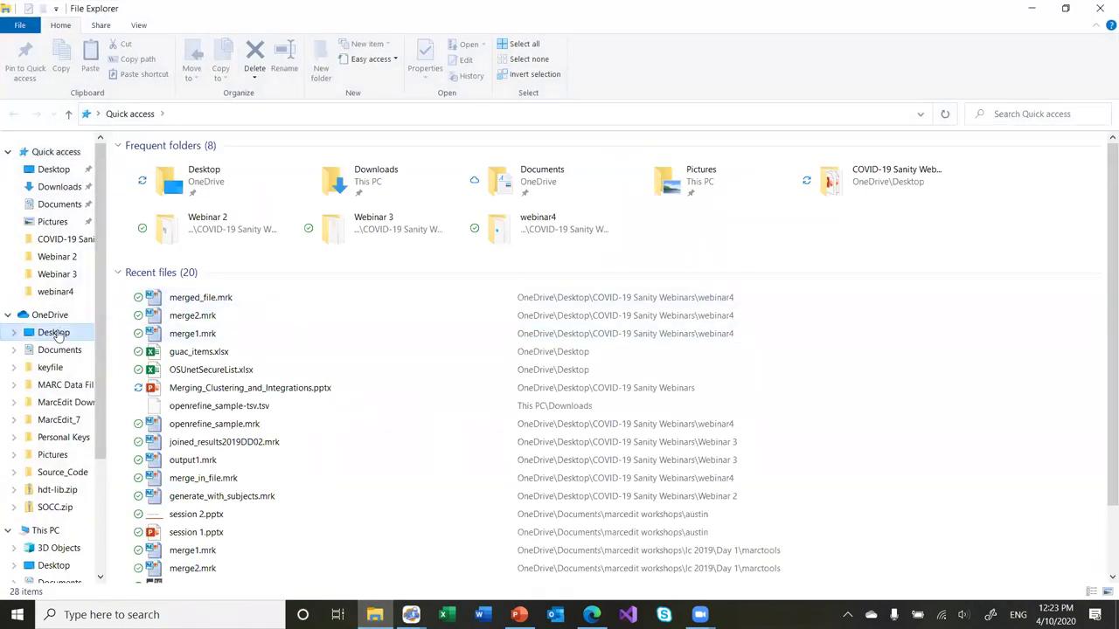
{"action": "double_click", "coordinate": [193, 217]}
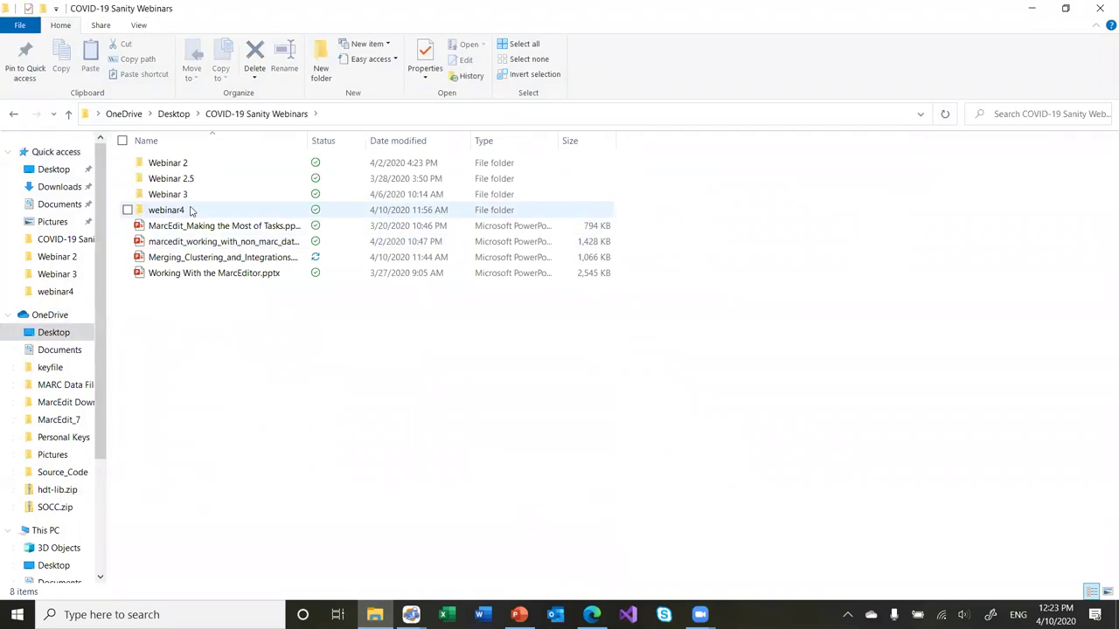
{"action": "double_click", "coordinate": [191, 211]}
{"action": "left_click", "coordinate": [198, 241]}
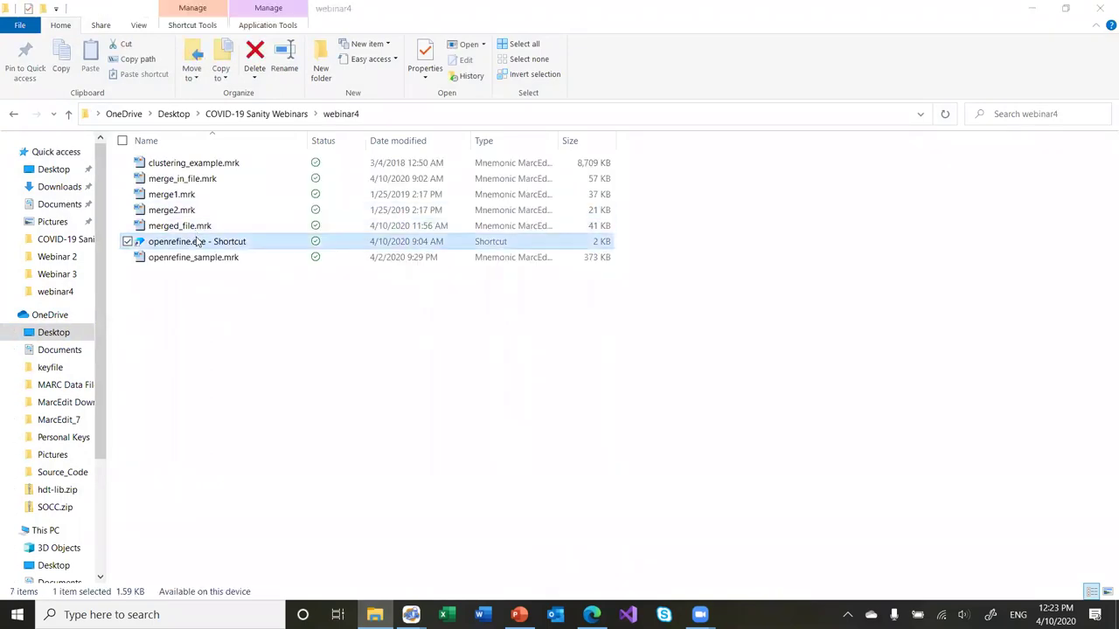
{"action": "double_click", "coordinate": [198, 241]}
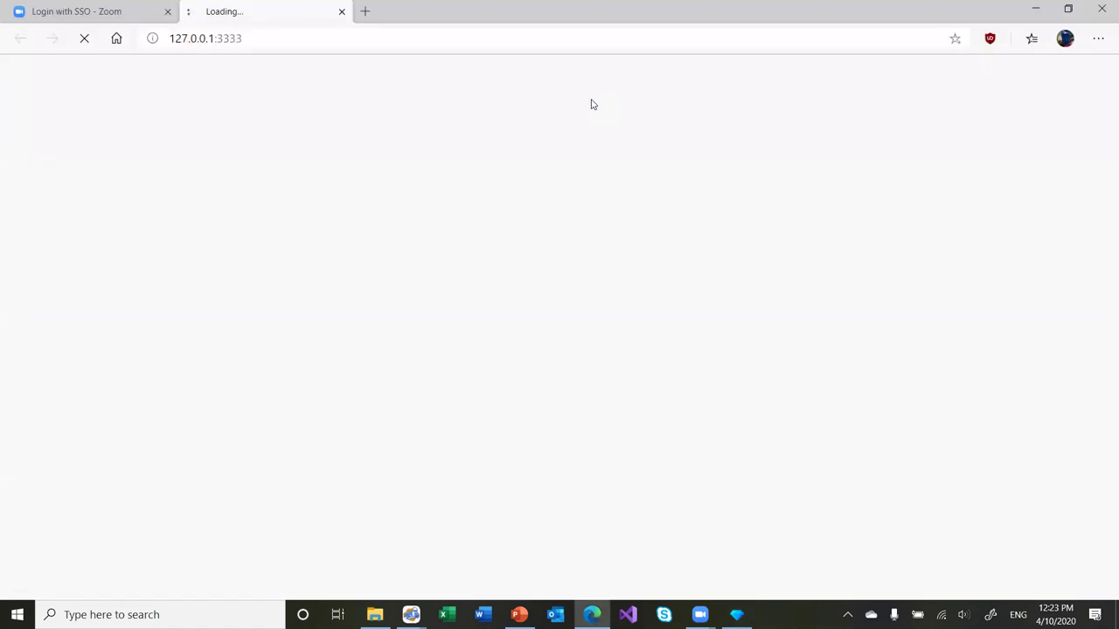
Close the Zoom login page, and minimize the OpenRefine browser, its console and the folder window to return to MarcEdit
{"action": "left_click", "coordinate": [167, 12]}
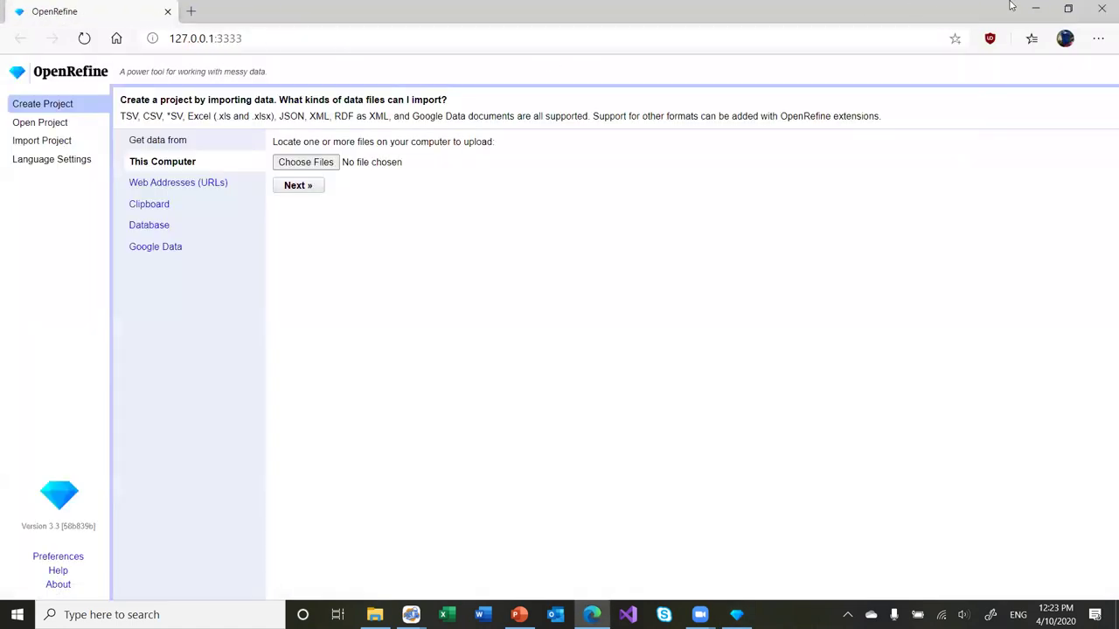
{"action": "left_click", "coordinate": [1035, 9]}
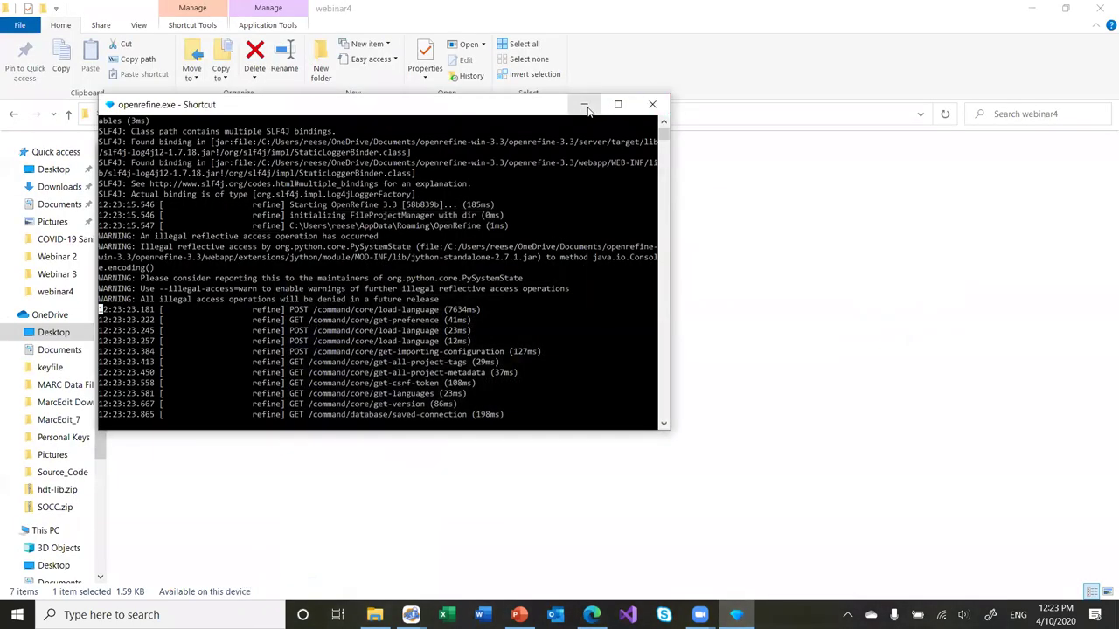
{"action": "left_click", "coordinate": [586, 106]}
{"action": "left_click", "coordinate": [1034, 9]}
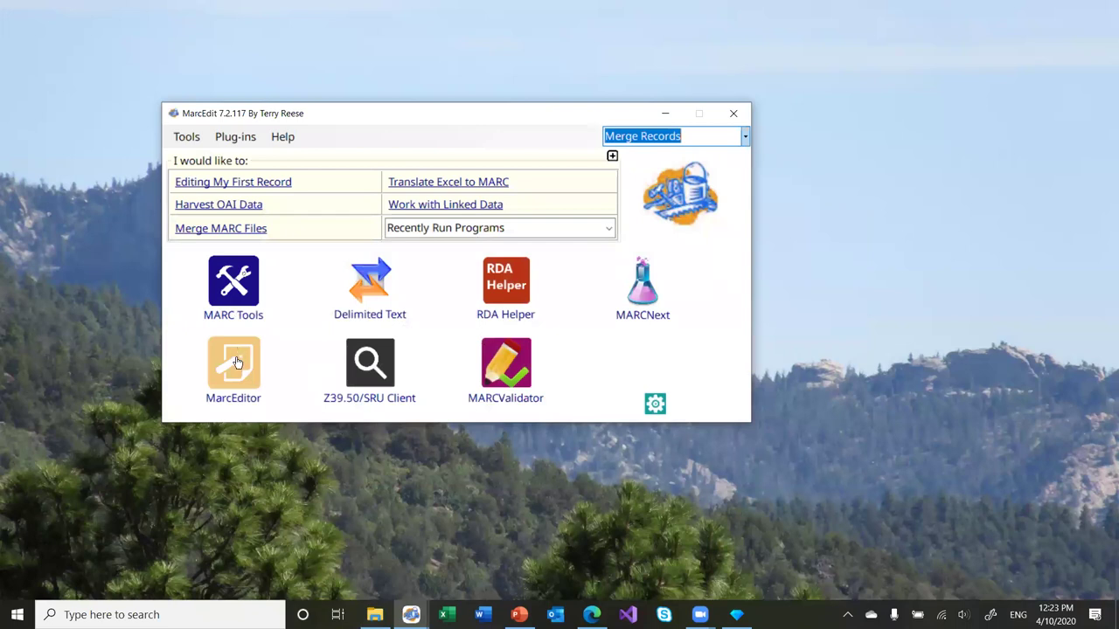
Start MarcEdit's OpenRefine Data Transfer Tool and set the mnemonic file openrefine_sample.mrk from webinar4 as the source
{"action": "left_click", "coordinate": [193, 140]}
{"action": "mouse_move", "coordinate": [220, 222]}
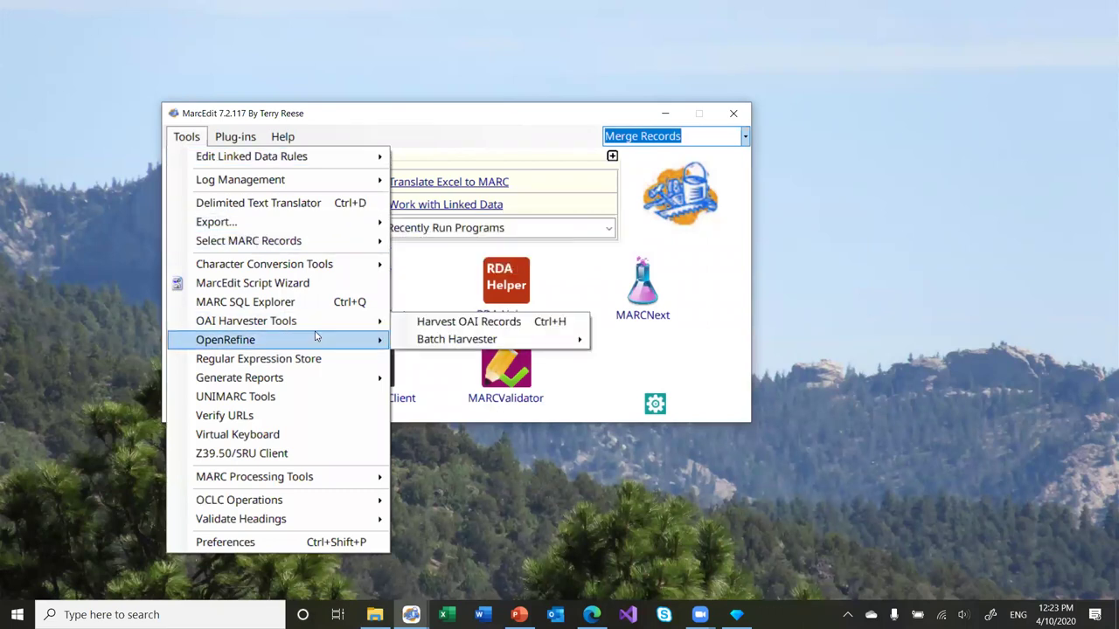
{"action": "mouse_move", "coordinate": [318, 339]}
{"action": "left_click", "coordinate": [451, 342]}
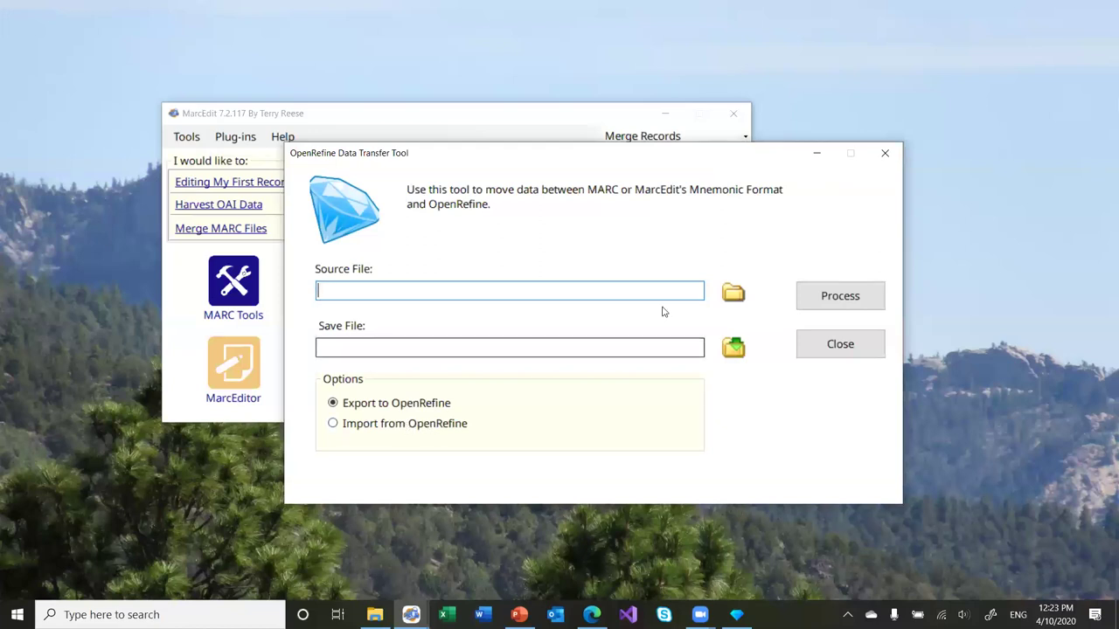
{"action": "left_click", "coordinate": [732, 298]}
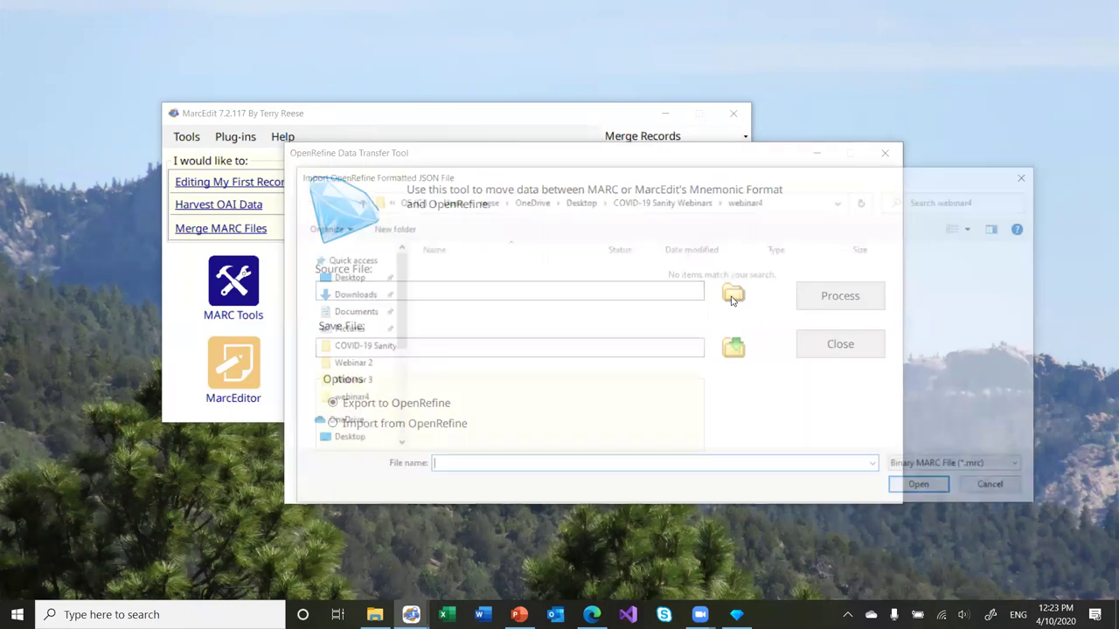
{"action": "left_click", "coordinate": [938, 467]}
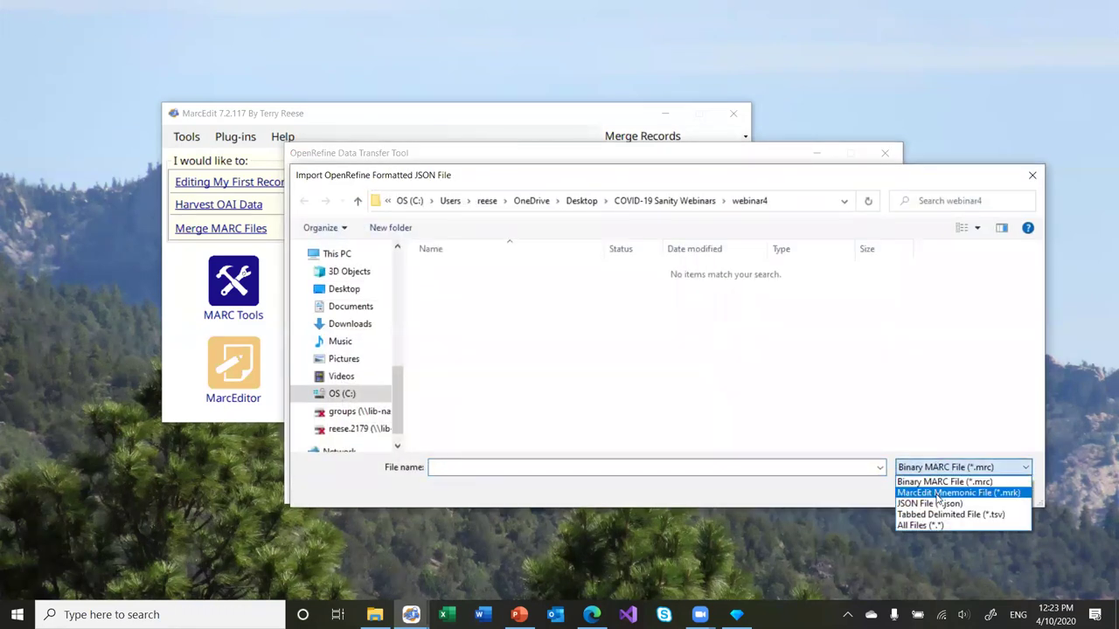
{"action": "left_click", "coordinate": [938, 494]}
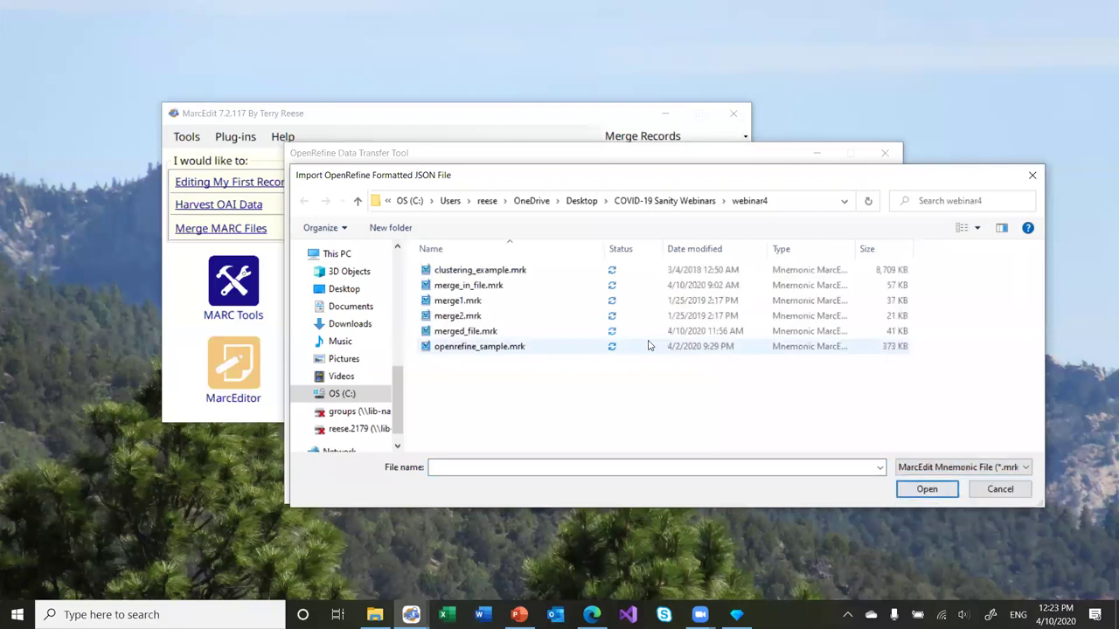
{"action": "double_click", "coordinate": [499, 346]}
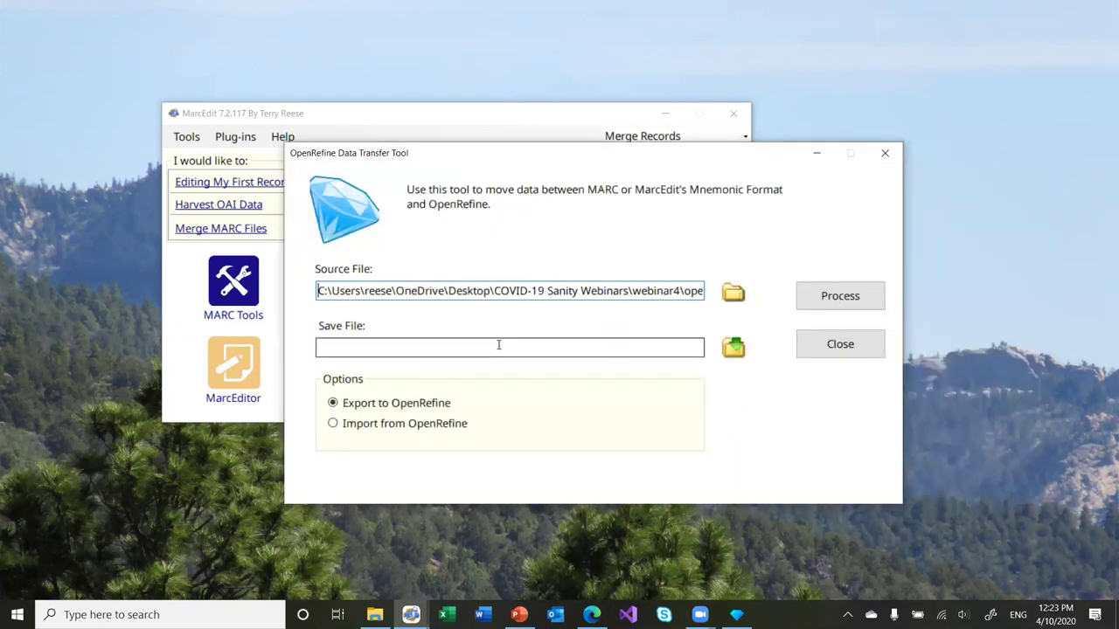
Export the source records to OpenRefine as a tab-delimited (*.tsv) file named openrefine_export in the webinar4 folder
{"action": "left_click", "coordinate": [732, 349]}
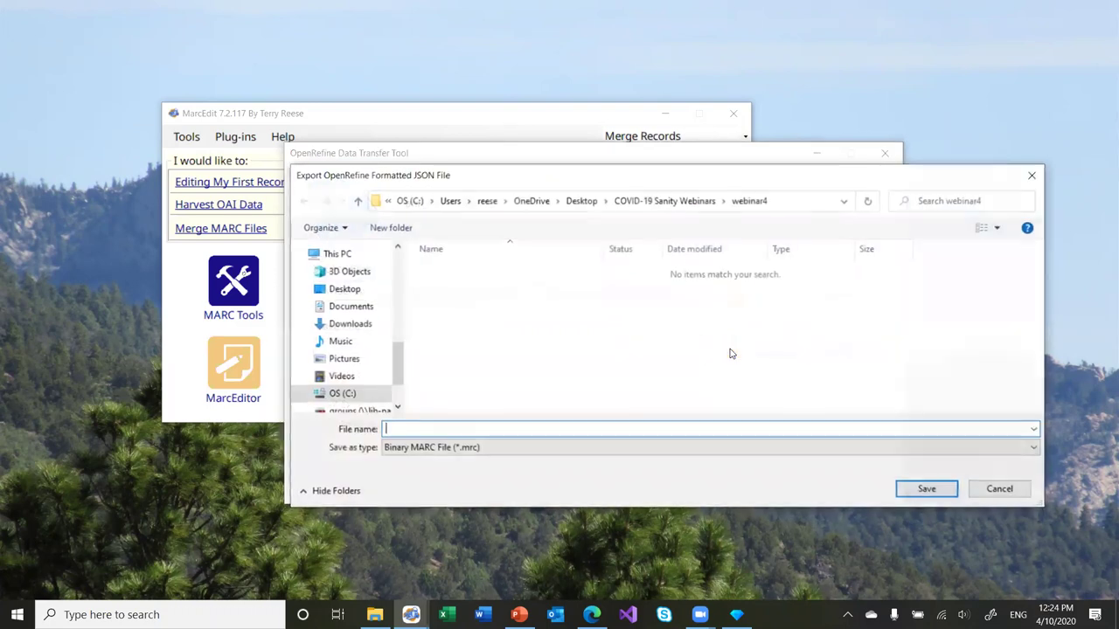
{"action": "left_click", "coordinate": [540, 448]}
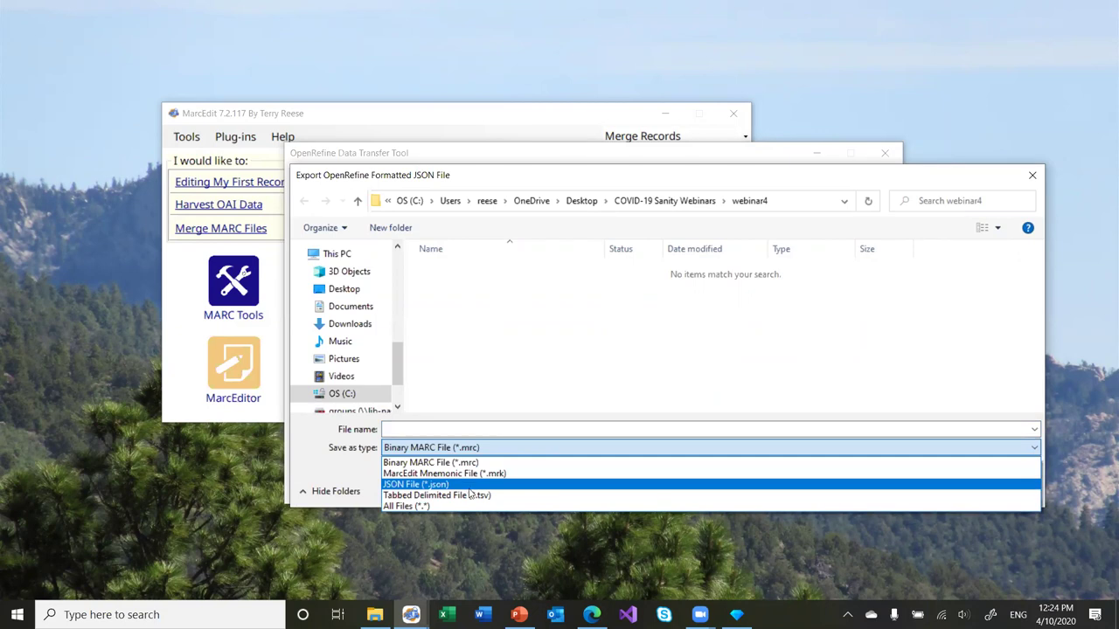
{"action": "left_click", "coordinate": [471, 495]}
{"action": "left_click", "coordinate": [398, 429]}
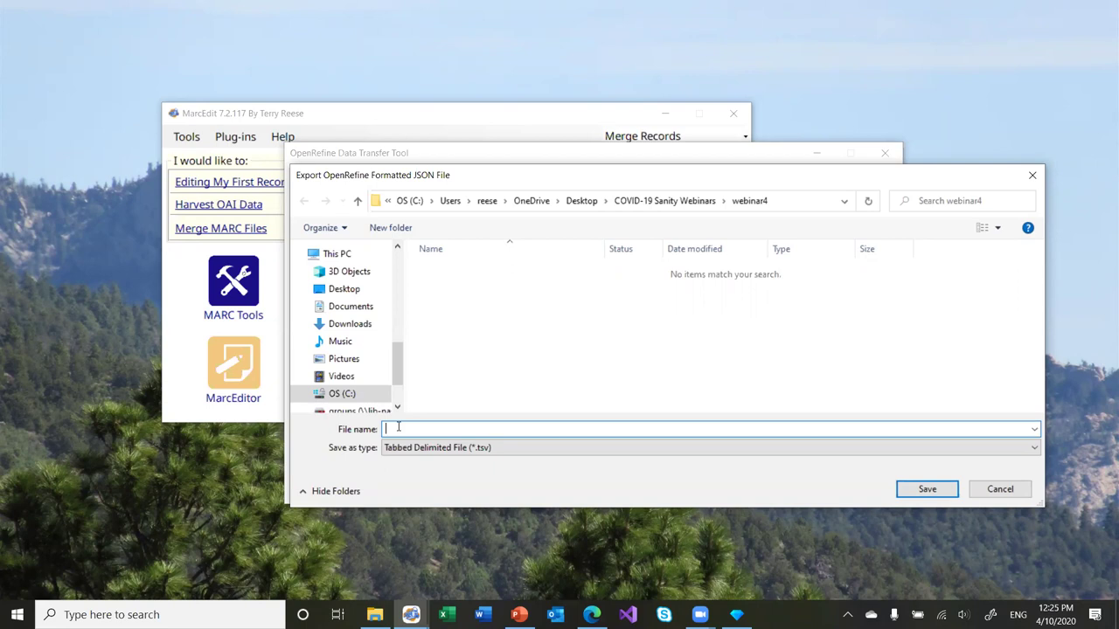
{"action": "type", "text": "openrefine"}
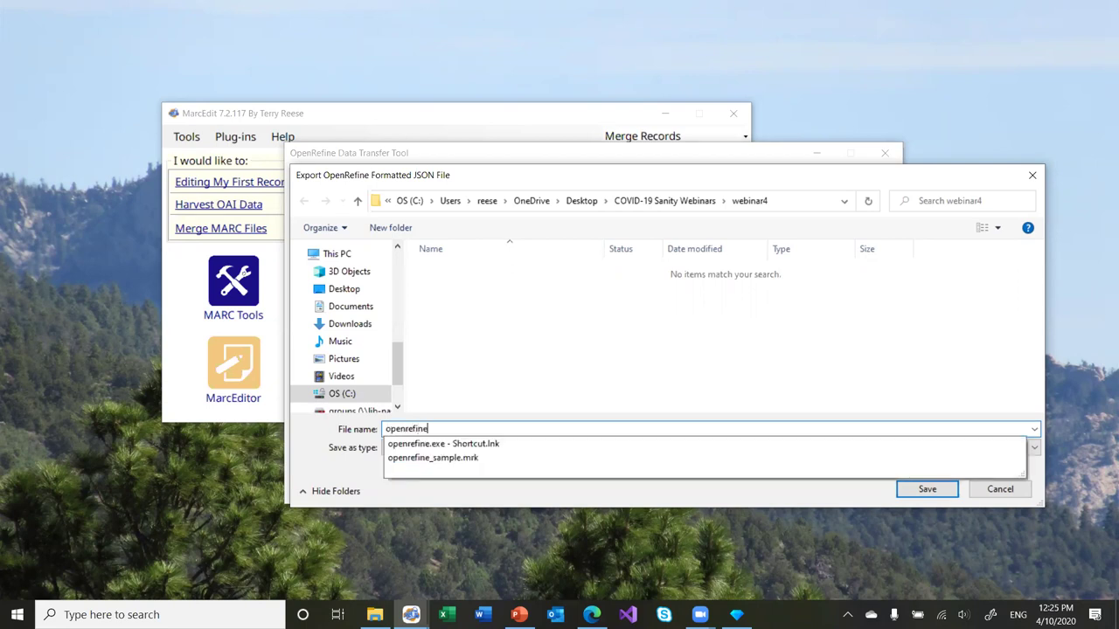
{"action": "type", "text": "_"}
{"action": "type", "text": "exp"}
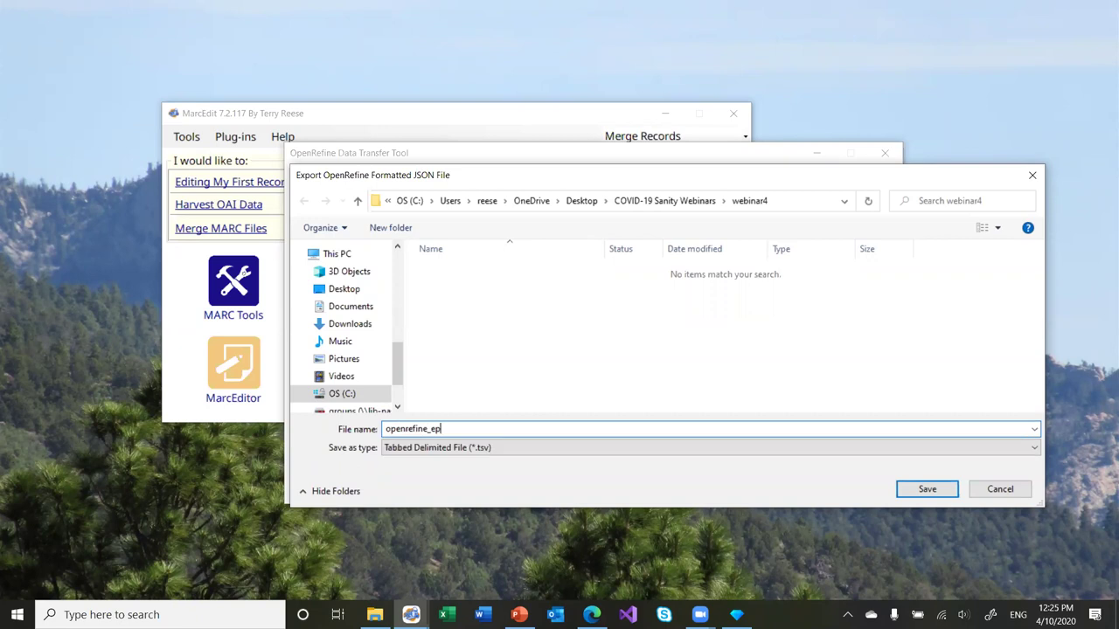
{"action": "type", "text": "ort"}
{"action": "key", "text": "Return"}
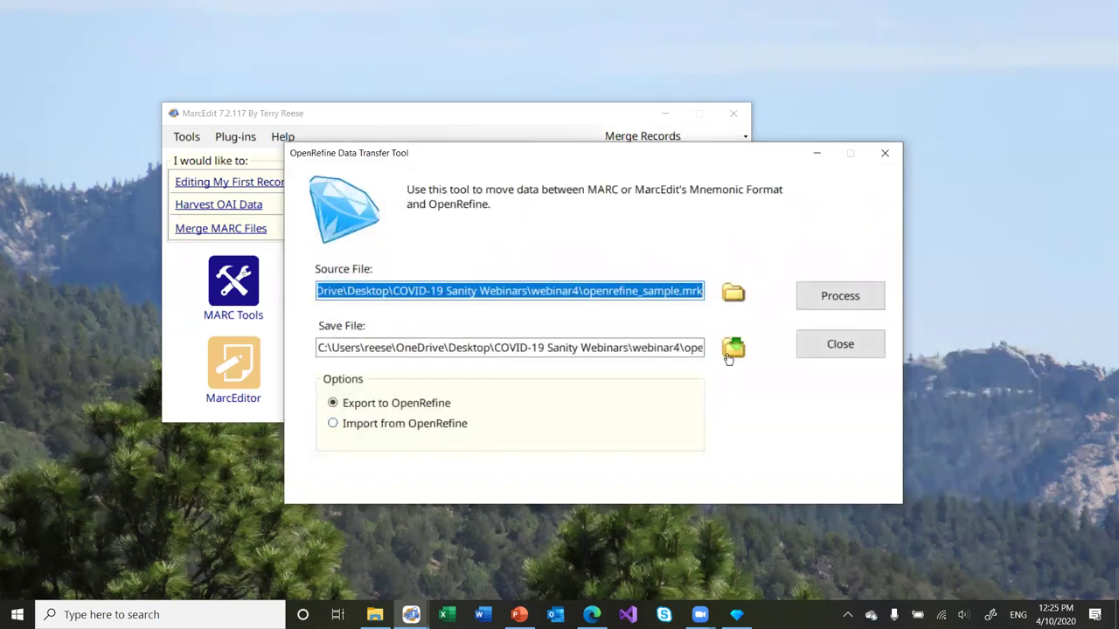
{"action": "left_click", "coordinate": [840, 296]}
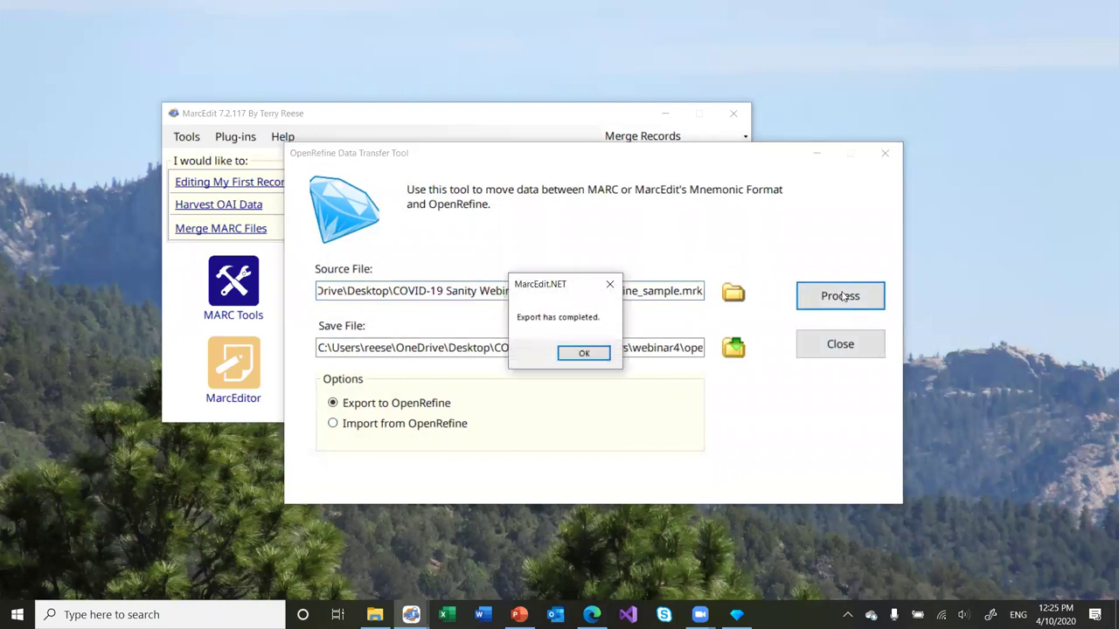
Close the OpenRefine Data Transfer Tool and open openrefine_export.tsv from the webinar4 folder in Notepad++, declining the Notepad++ update
{"action": "left_click", "coordinate": [603, 356]}
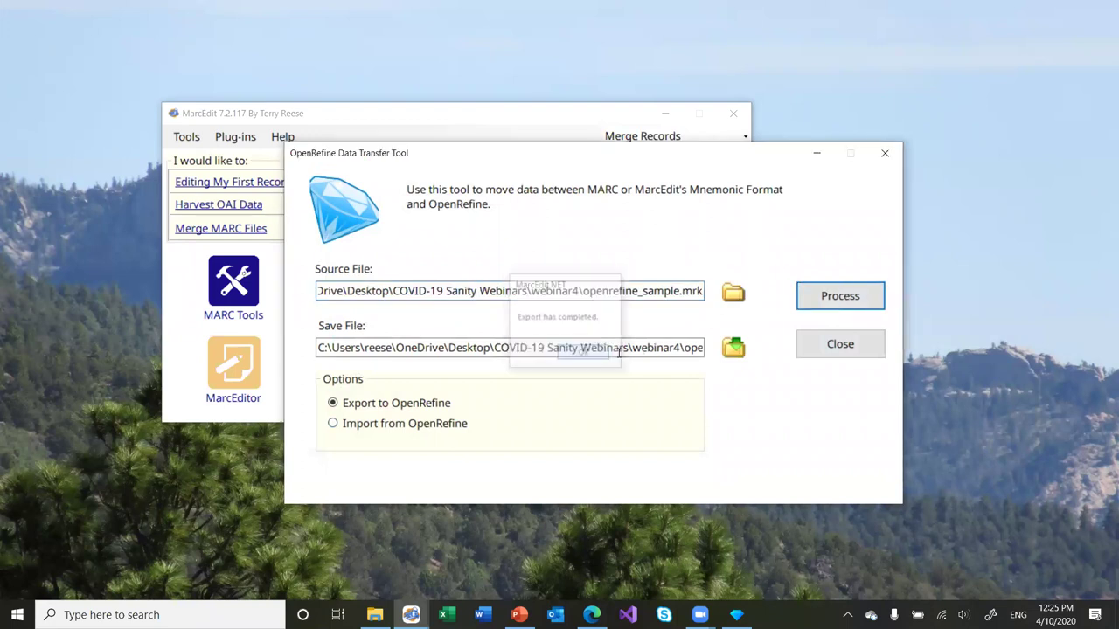
{"action": "left_click", "coordinate": [840, 344]}
{"action": "left_click", "coordinate": [374, 615]}
{"action": "left_click", "coordinate": [200, 255]}
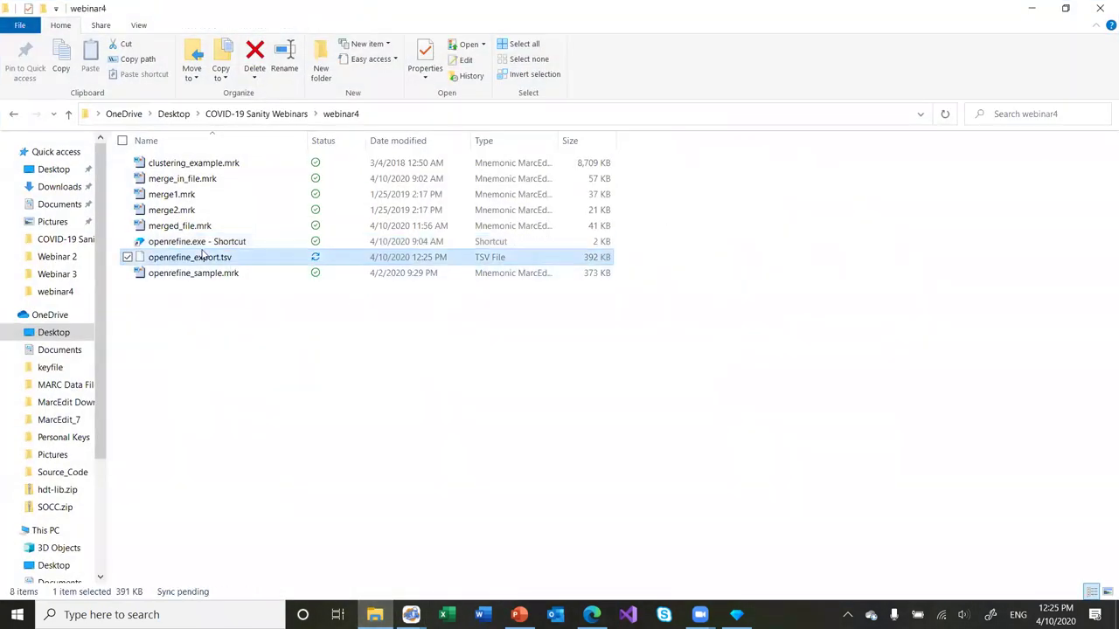
{"action": "right_click", "coordinate": [202, 254]}
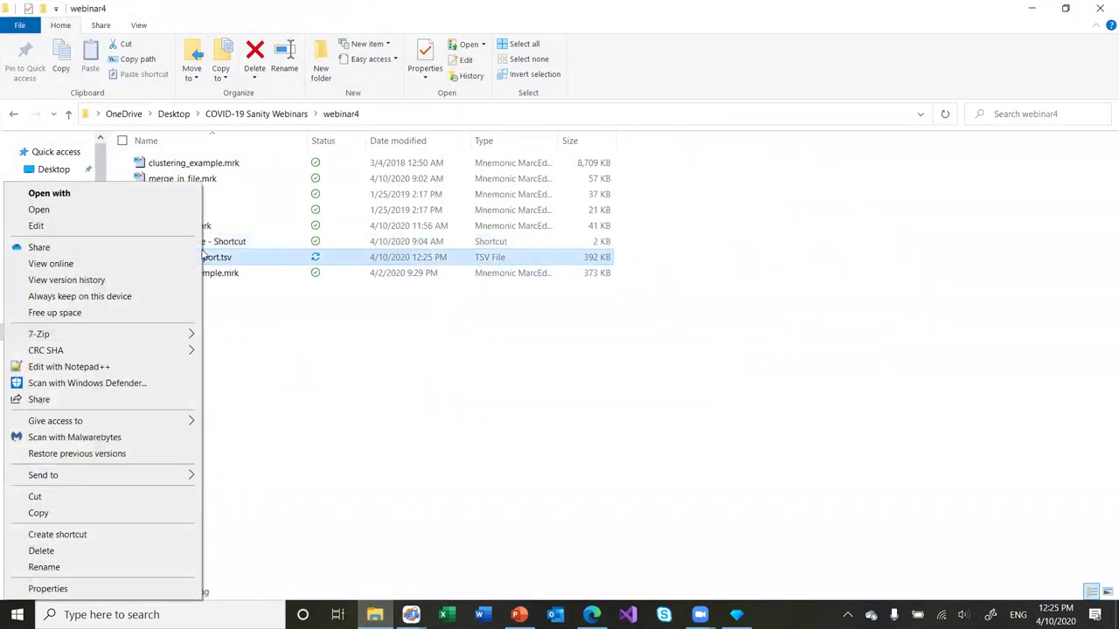
{"action": "left_click", "coordinate": [123, 371]}
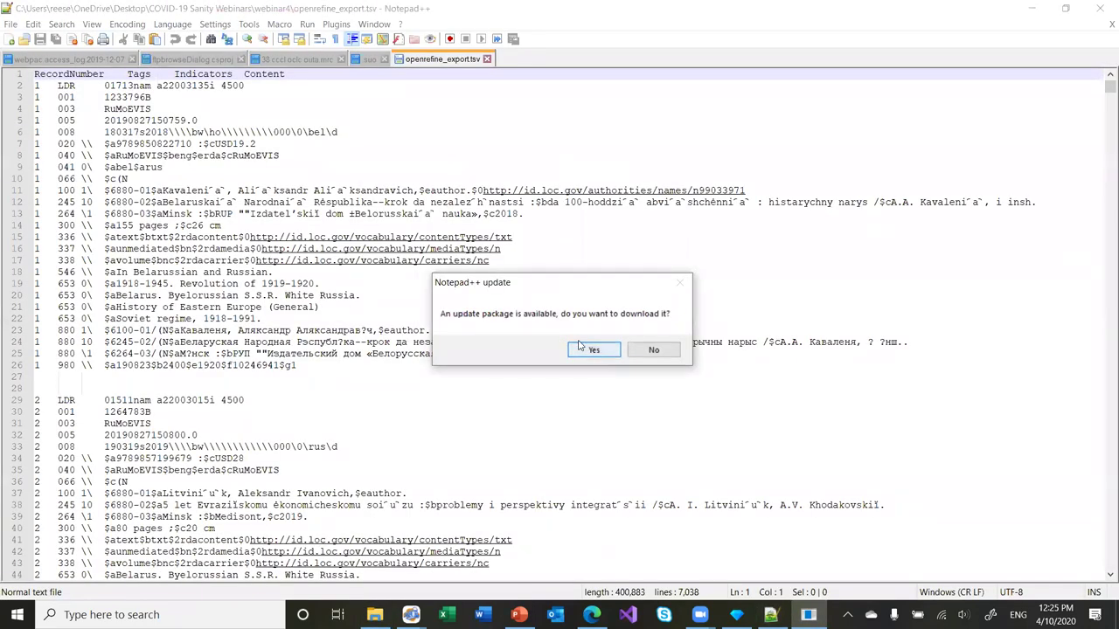
{"action": "left_click", "coordinate": [655, 351]}
Examine the column headings and first record rows of the exported file, and close Notepad++
{"action": "left_click", "coordinate": [76, 75]}
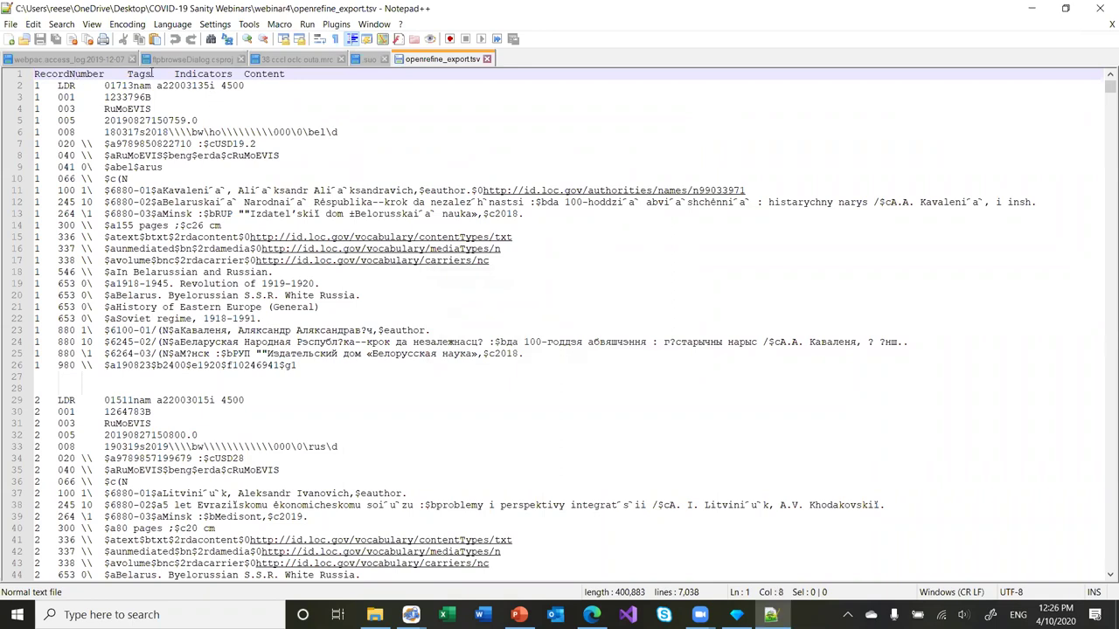
{"action": "left_click_drag", "start_coordinate": [174, 74], "coordinate": [285, 75]}
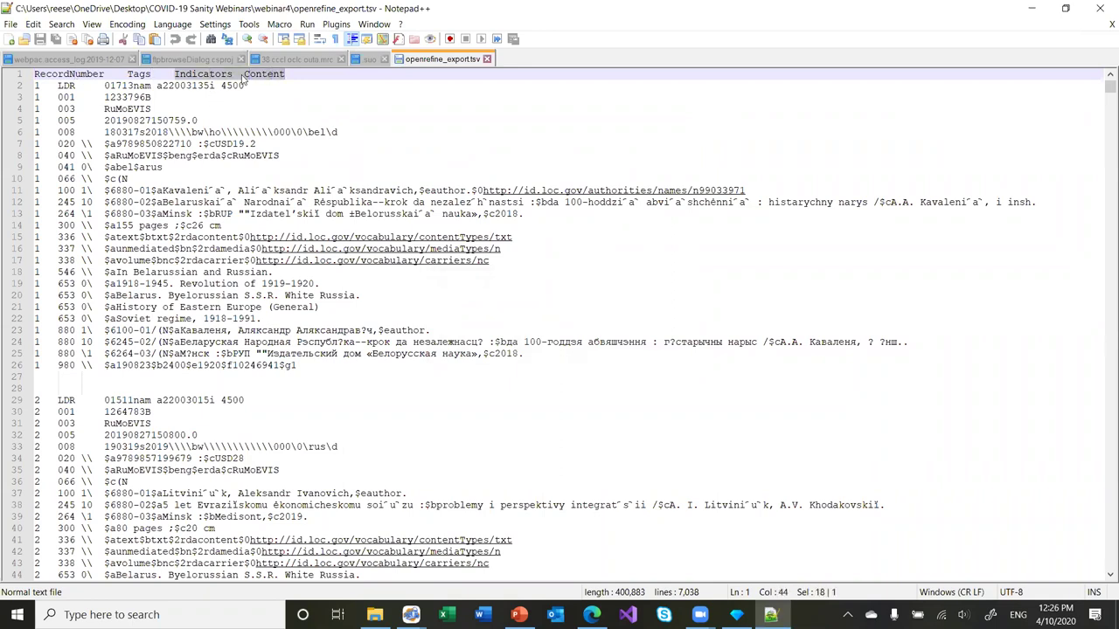
{"action": "left_click", "coordinate": [38, 85]}
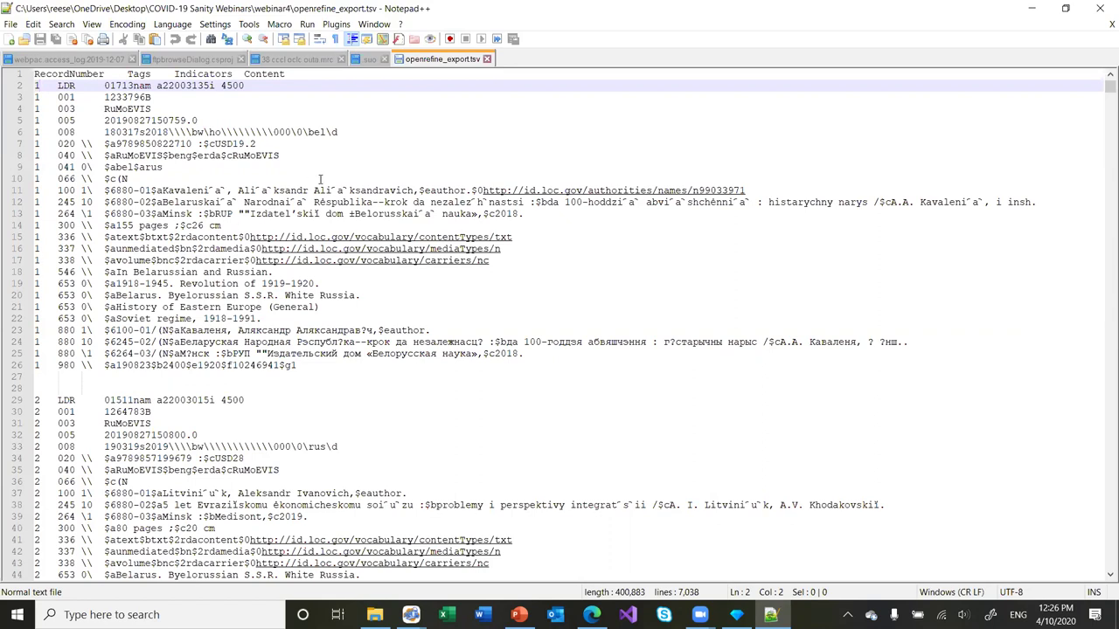
{"action": "left_click", "coordinate": [1102, 8]}
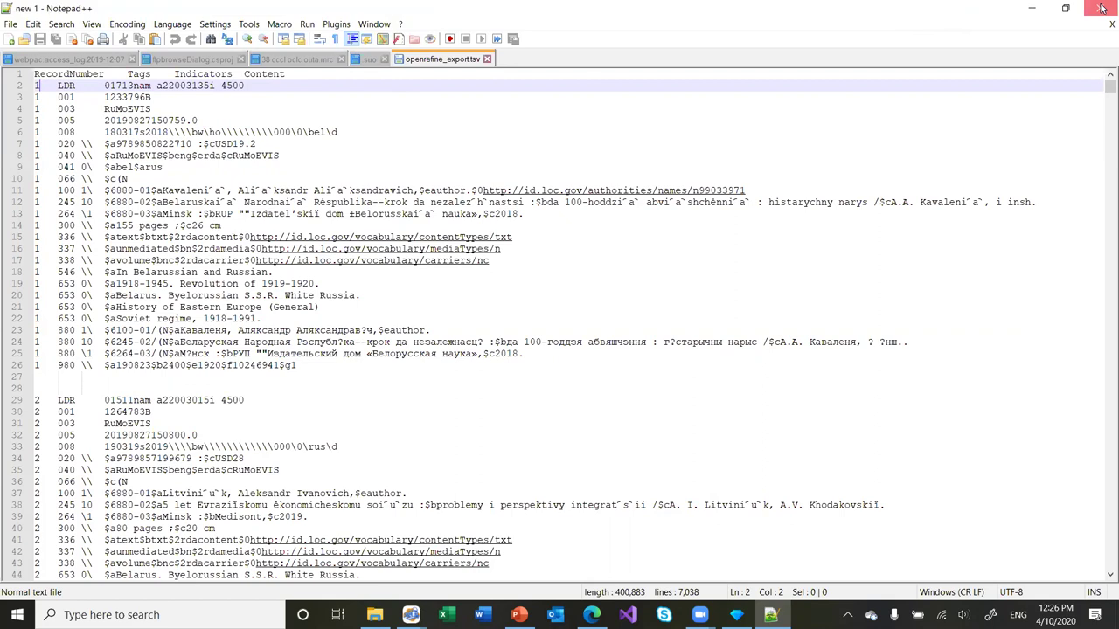
Switch to OpenRefine in the browser and load openrefine_export.tsv from this computer as the data for a new project
{"action": "left_click", "coordinate": [737, 615]}
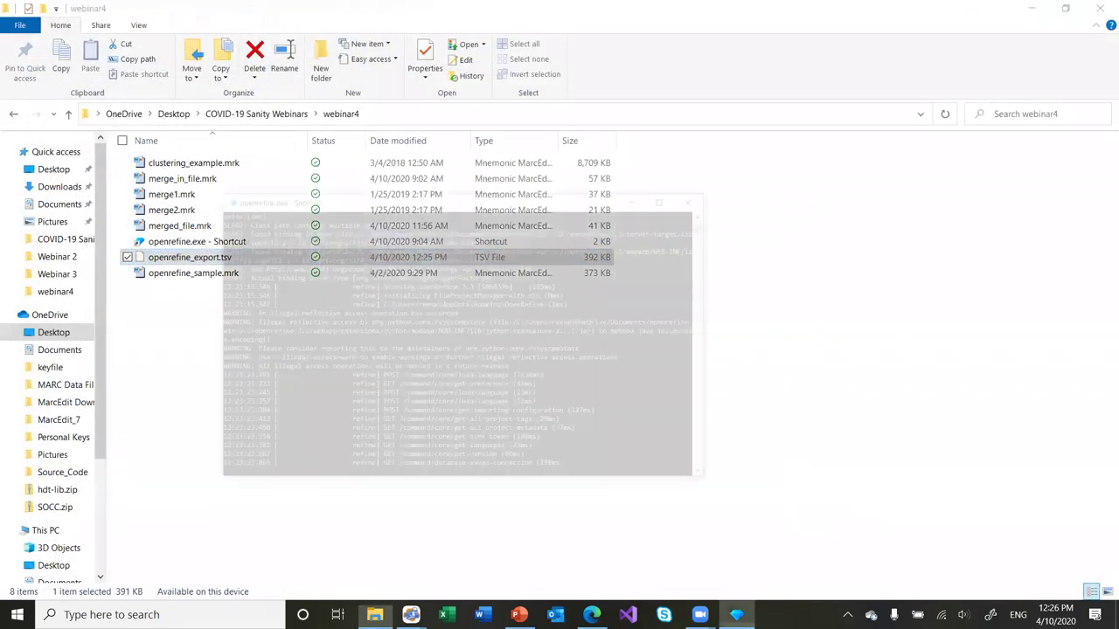
{"action": "left_click", "coordinate": [583, 105]}
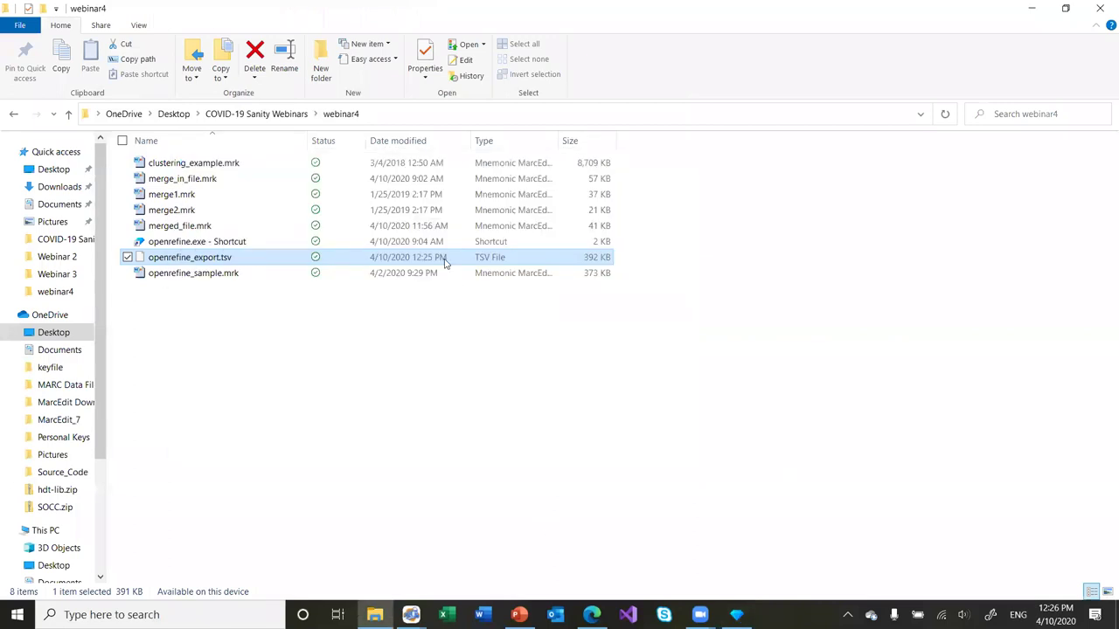
{"action": "left_click", "coordinate": [330, 164]}
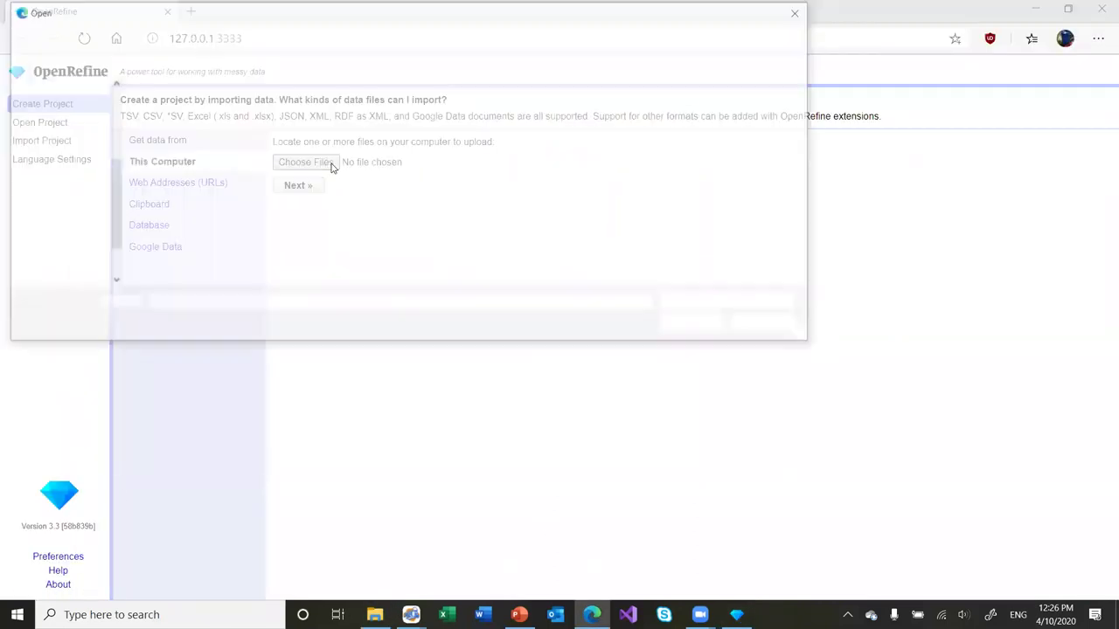
{"action": "double_click", "coordinate": [249, 197]}
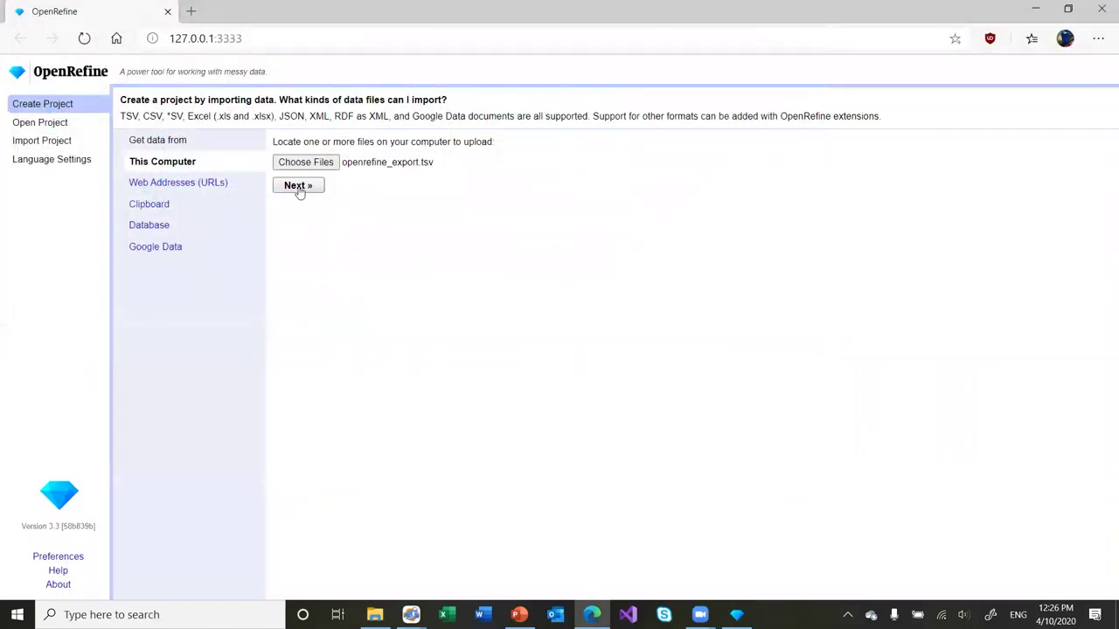
{"action": "left_click", "coordinate": [296, 185]}
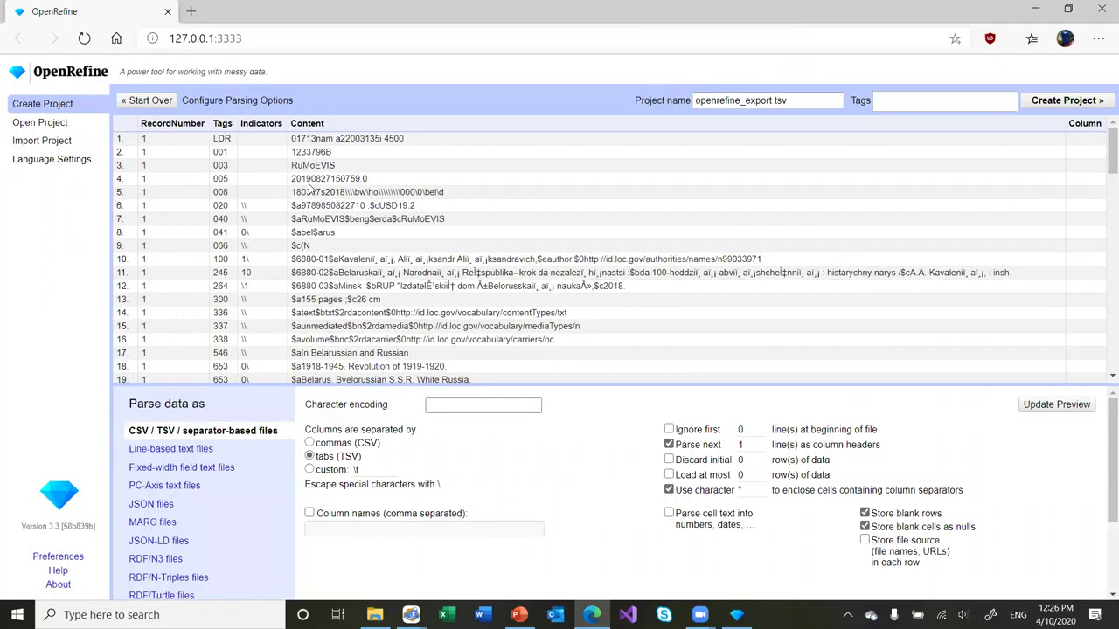
Create the project with UTF-8 encoding, without storing blank cells as nulls or using a quote character to enclose cells
{"action": "left_click", "coordinate": [865, 527]}
{"action": "left_click", "coordinate": [669, 491]}
{"action": "left_click", "coordinate": [464, 407]}
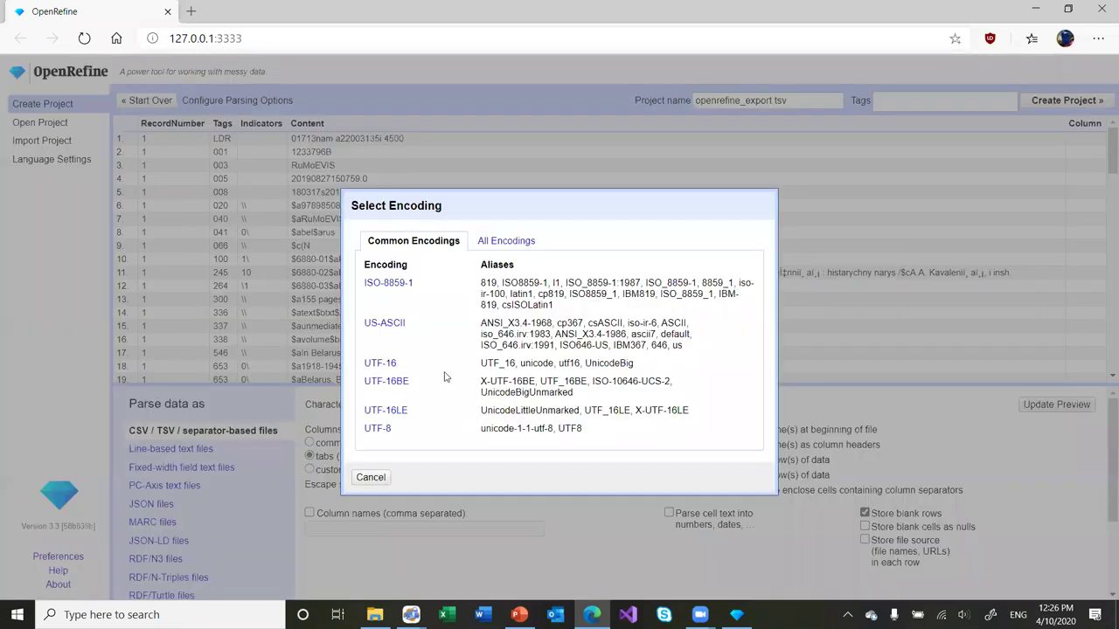
{"action": "left_click", "coordinate": [380, 429]}
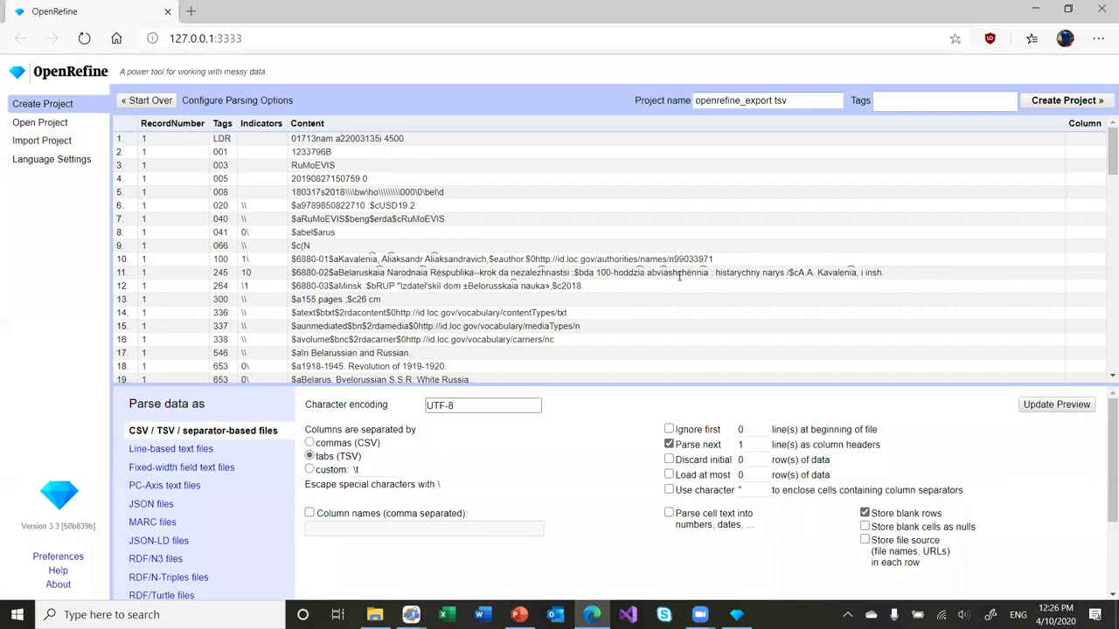
{"action": "left_click", "coordinate": [1068, 102]}
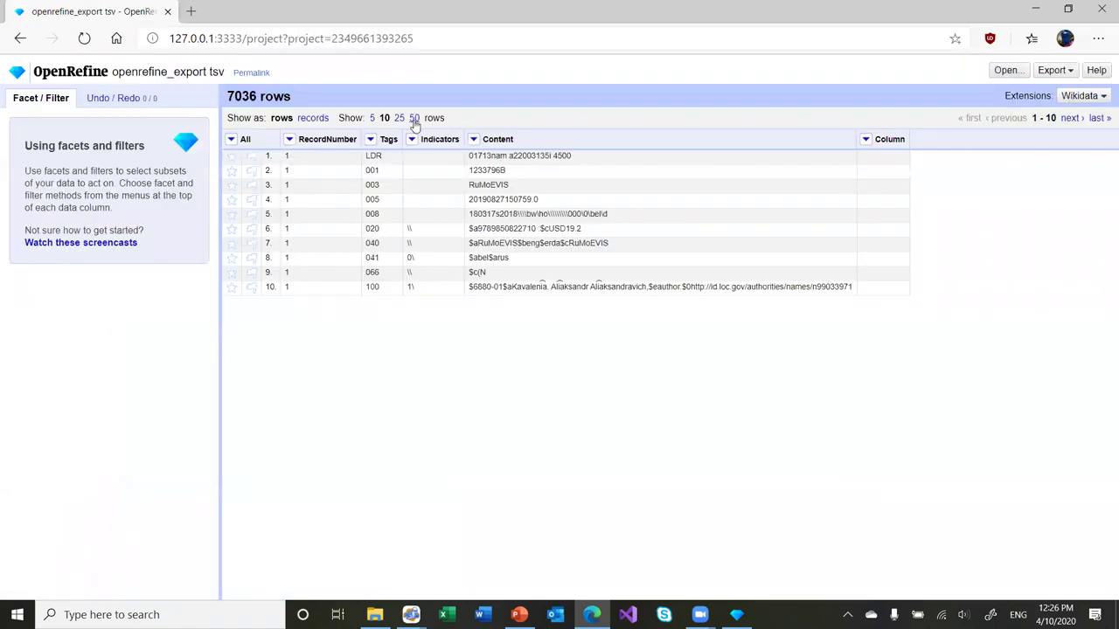
Show 50 rows per page and narrow the data to tag 980 with a text facet on the Tags column
{"action": "left_click", "coordinate": [414, 118]}
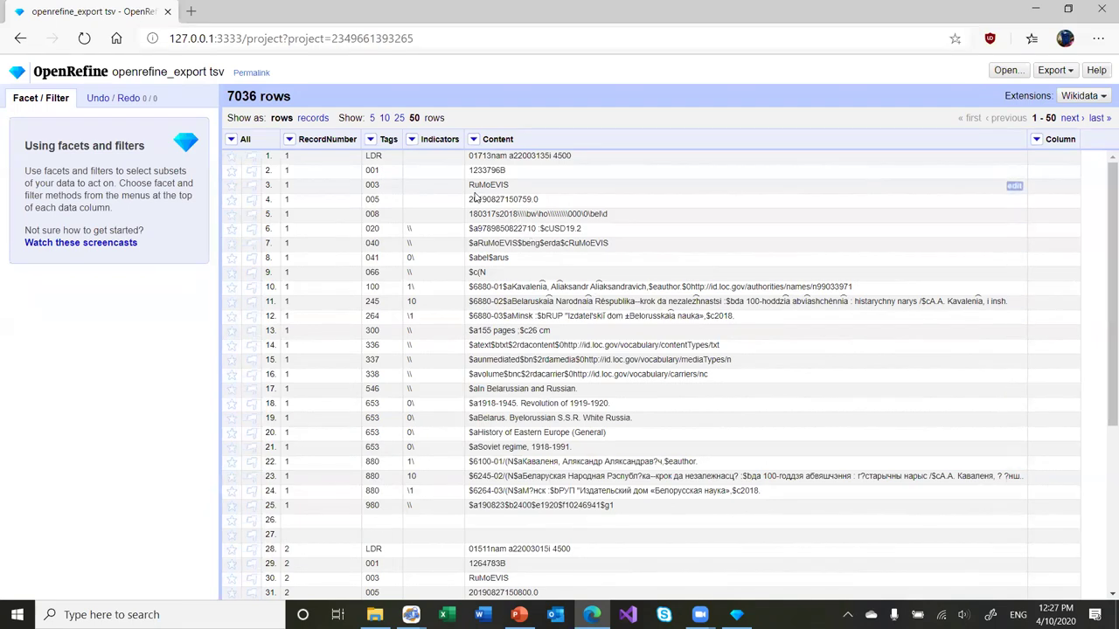
{"action": "left_click", "coordinate": [371, 140]}
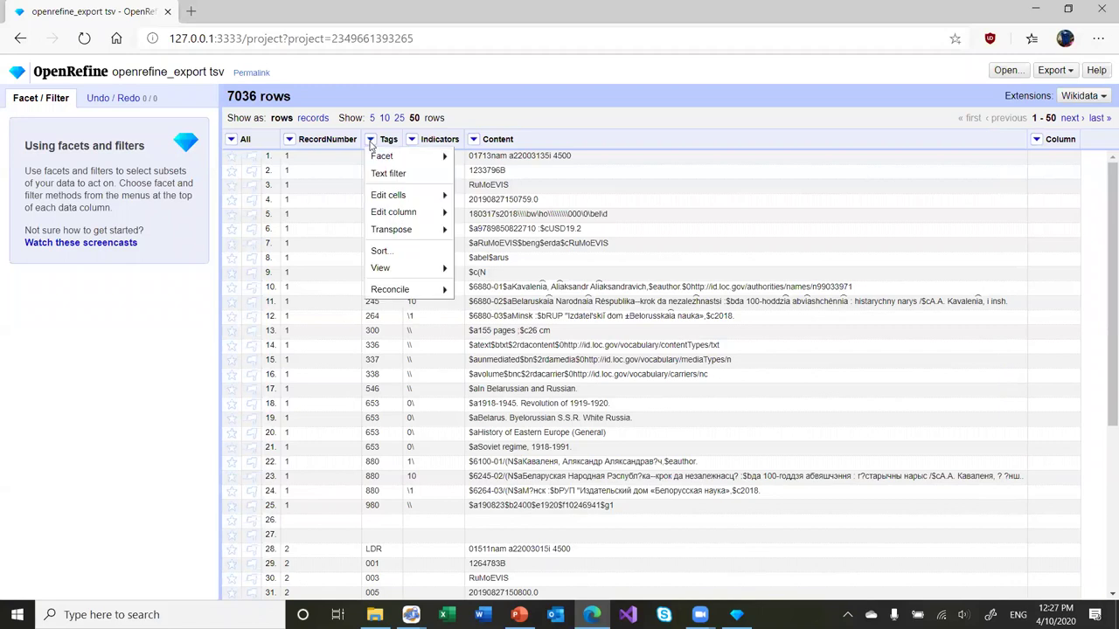
{"action": "mouse_move", "coordinate": [381, 156]}
{"action": "left_click", "coordinate": [469, 157]}
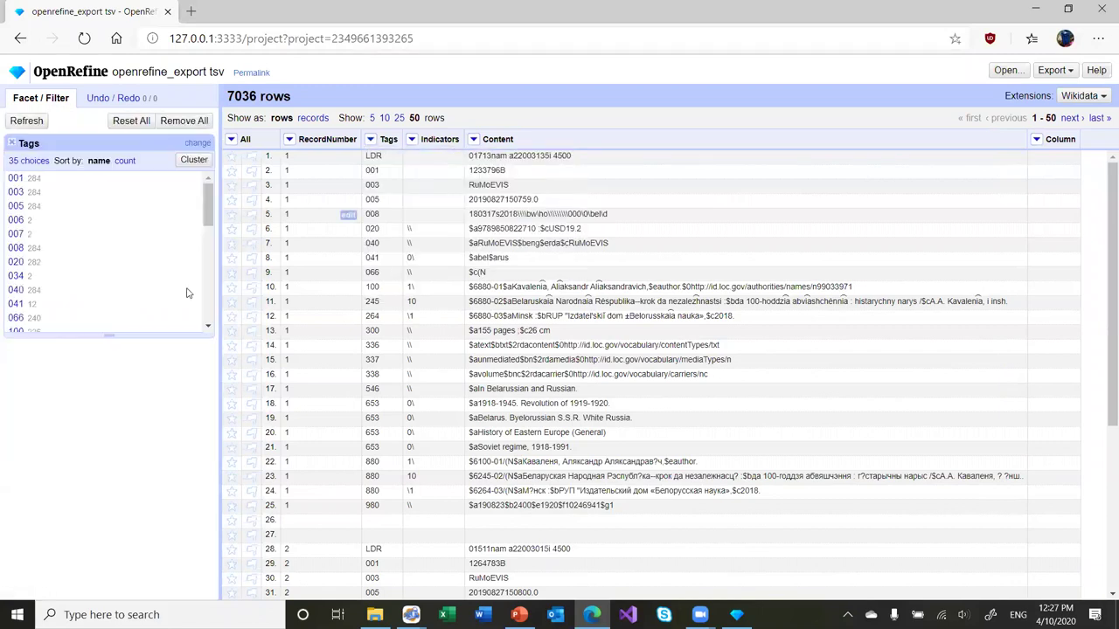
{"action": "scroll", "coordinate": [115, 282], "scroll_direction": "down", "scroll_amount": 5}
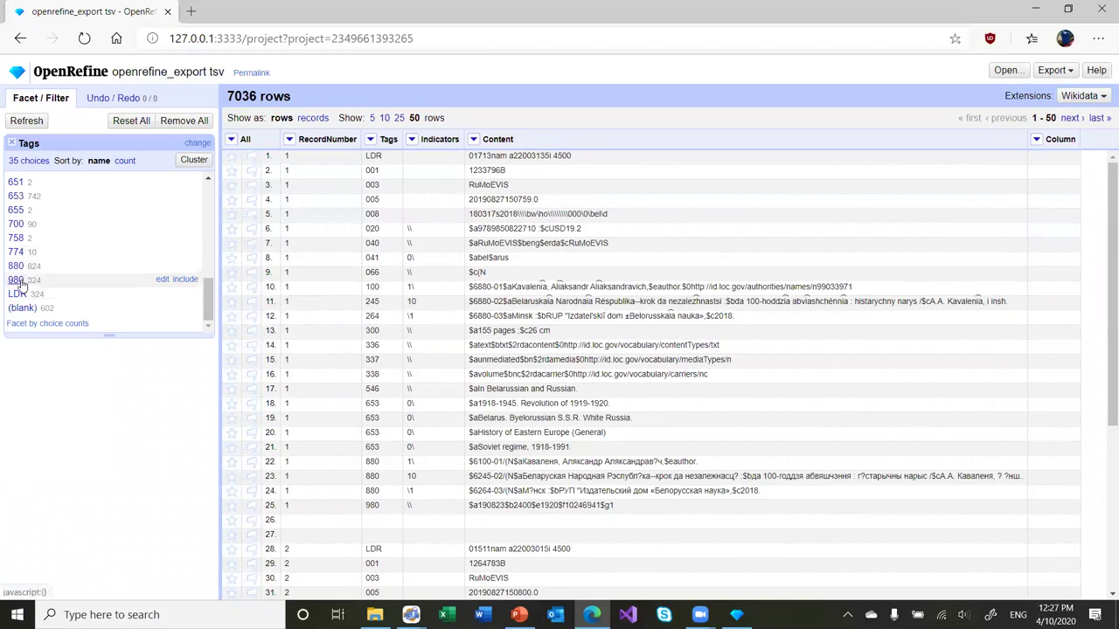
{"action": "left_click", "coordinate": [17, 279]}
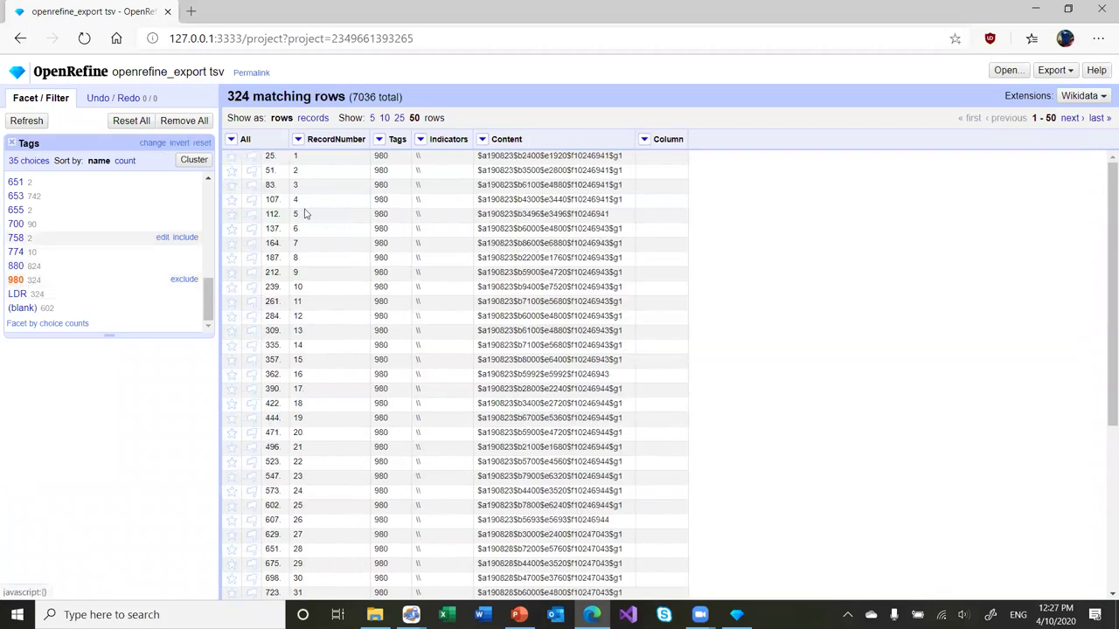
Remove all rows matching the 980 tag and clear the Tags facet
{"action": "left_click", "coordinate": [230, 141]}
{"action": "mouse_move", "coordinate": [259, 177]}
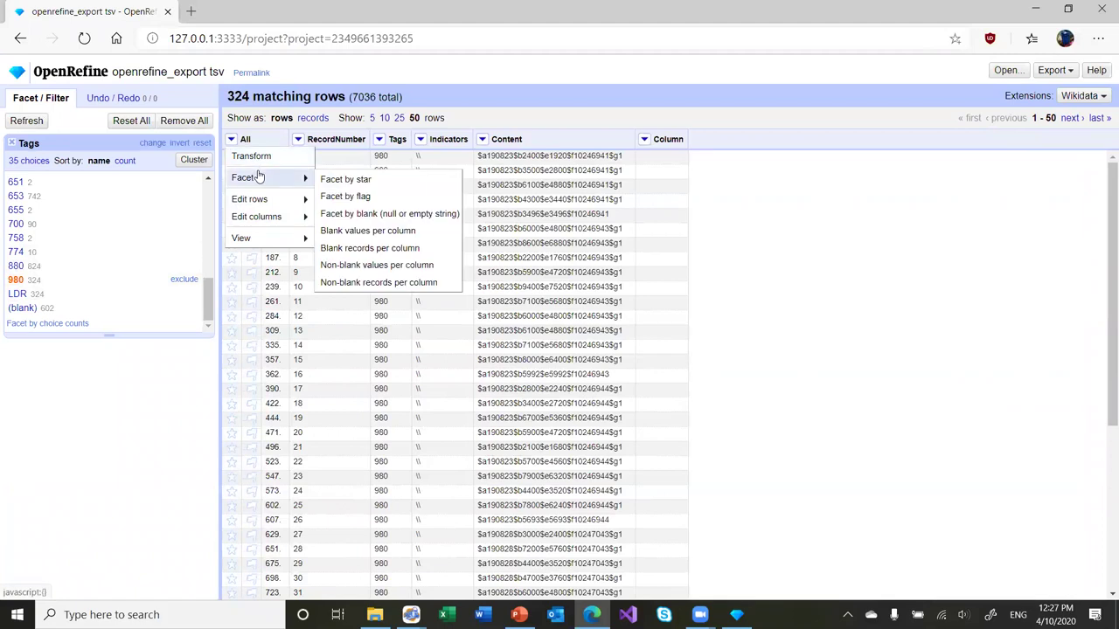
{"action": "mouse_move", "coordinate": [263, 203]}
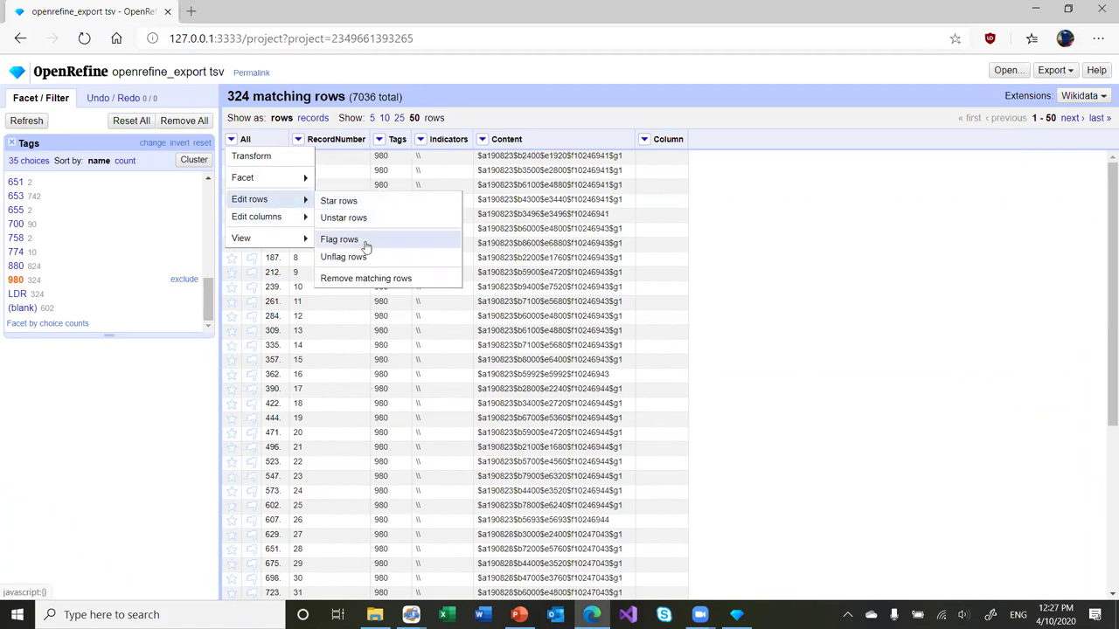
{"action": "left_click", "coordinate": [374, 279]}
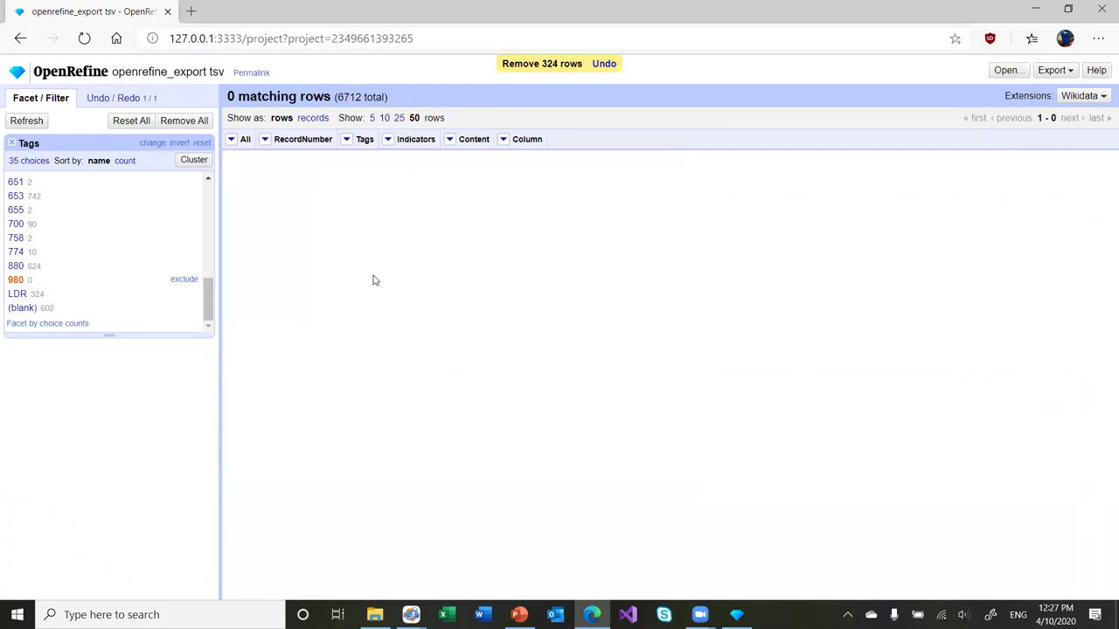
{"action": "left_click", "coordinate": [186, 127]}
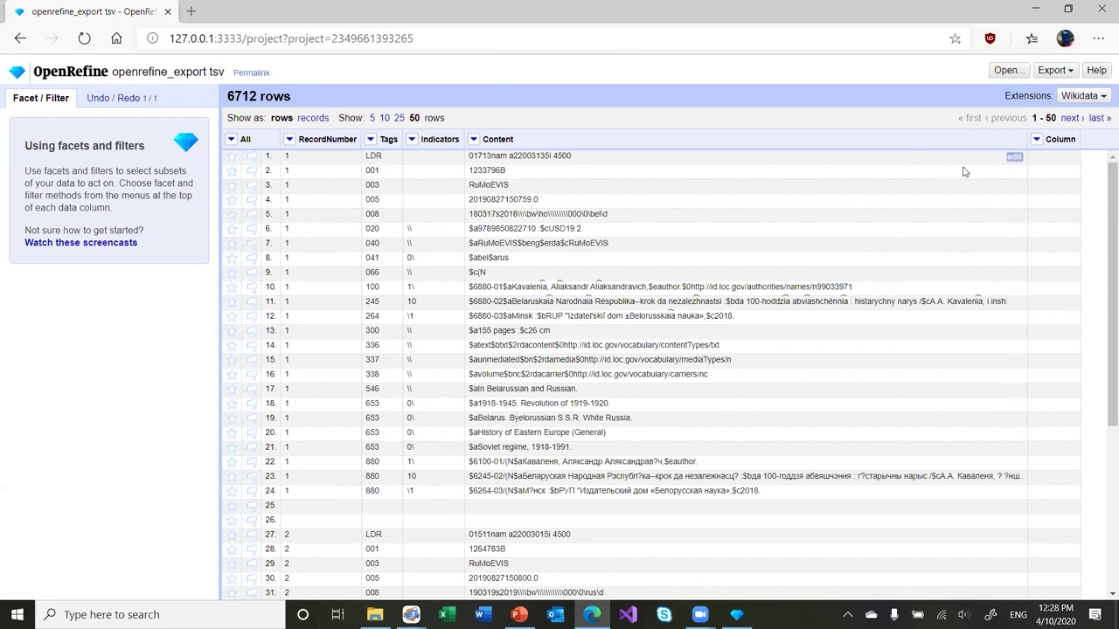
Export the edited project as a tab-separated value file and show the download in its folder
{"action": "left_click", "coordinate": [1055, 70]}
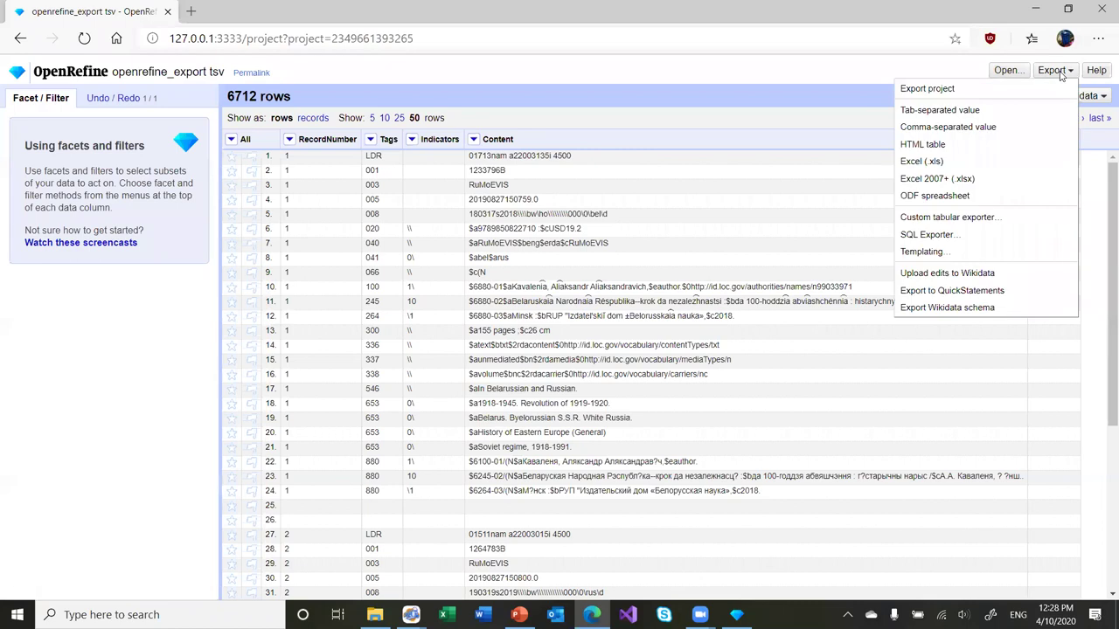
{"action": "left_click", "coordinate": [960, 111]}
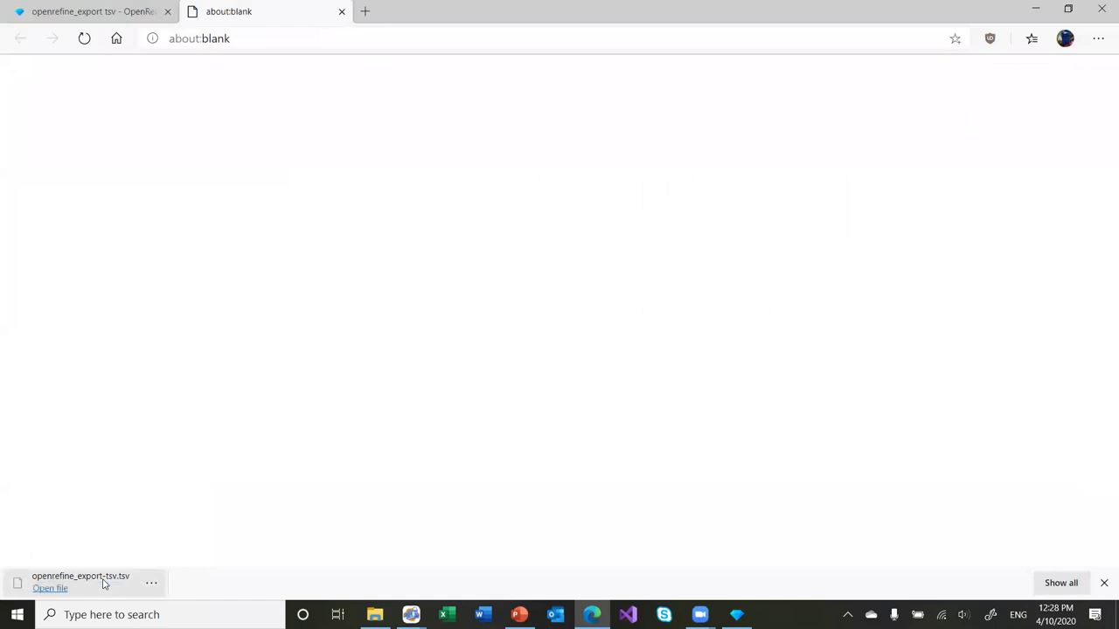
{"action": "left_click", "coordinate": [151, 583]}
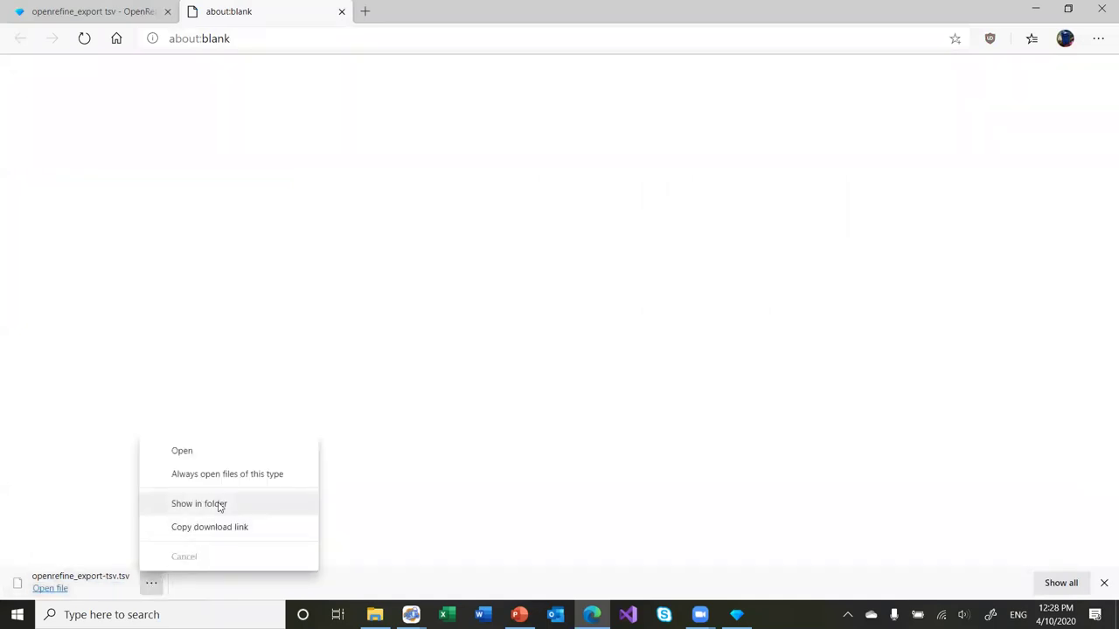
{"action": "left_click", "coordinate": [216, 507]}
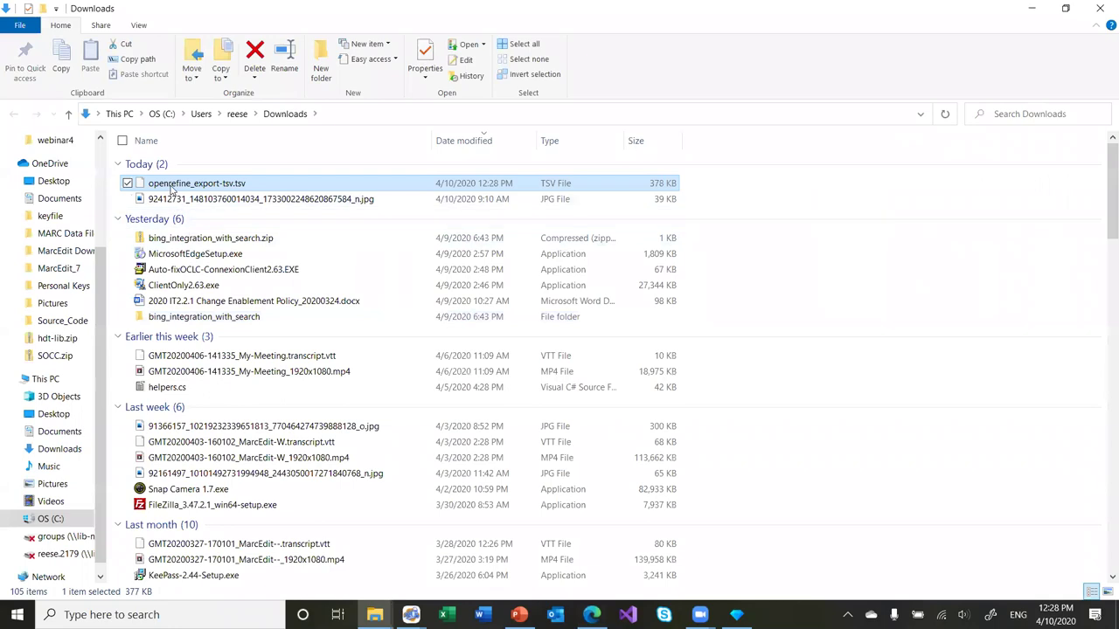
Minimize the OpenRefine console, close the extra MarcEdit window and open MarcEditor from the remaining one
{"action": "left_click", "coordinate": [737, 615]}
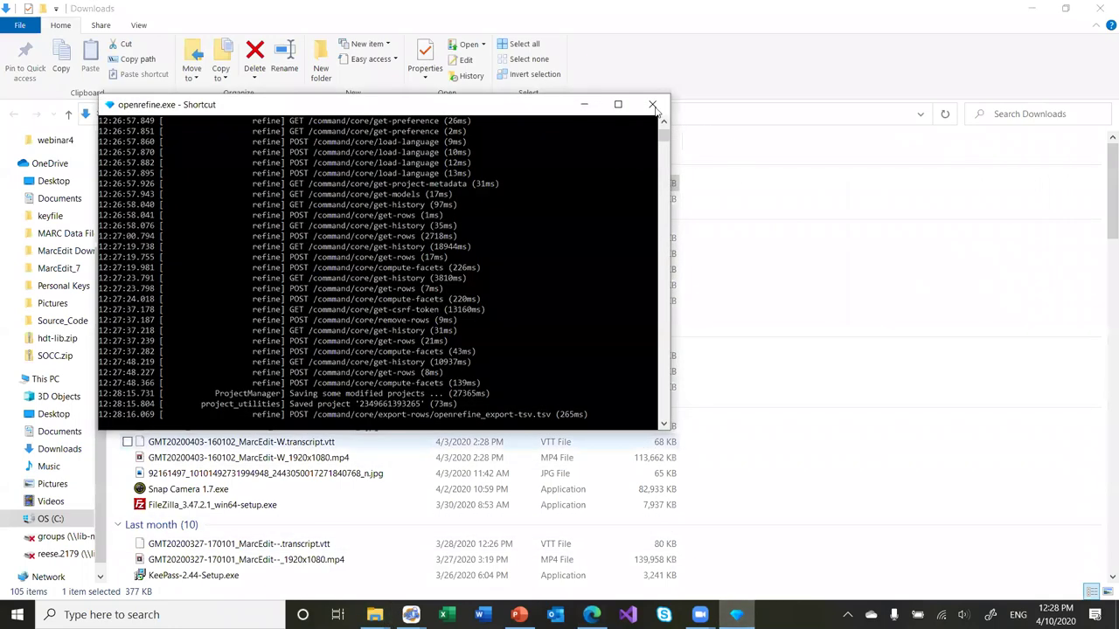
{"action": "left_click", "coordinate": [584, 104]}
{"action": "mouse_move", "coordinate": [411, 614]}
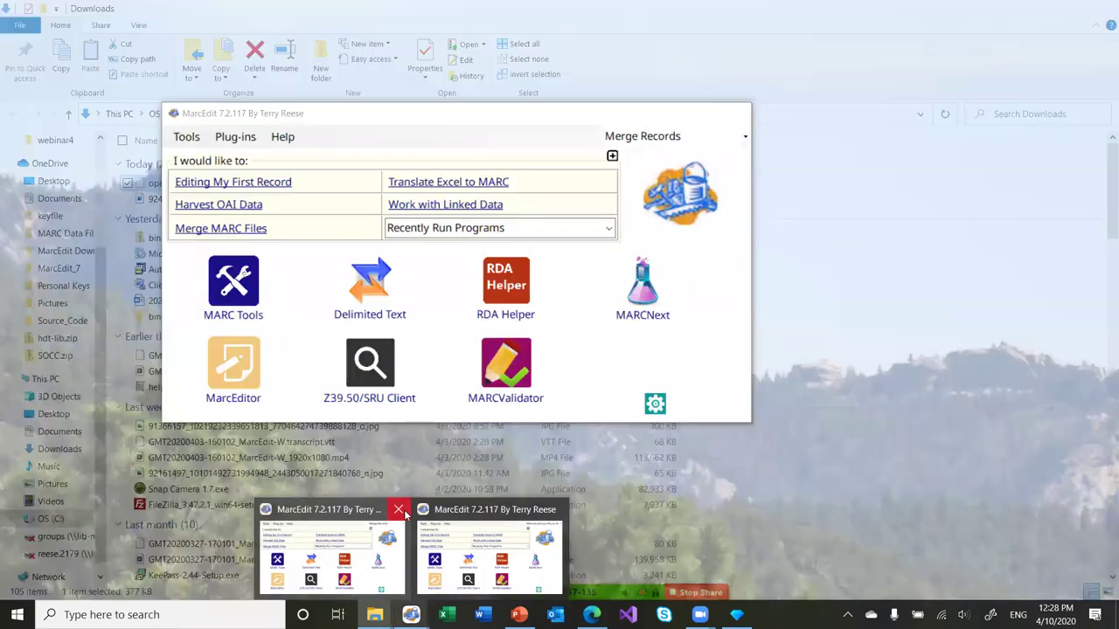
{"action": "left_click", "coordinate": [399, 510]}
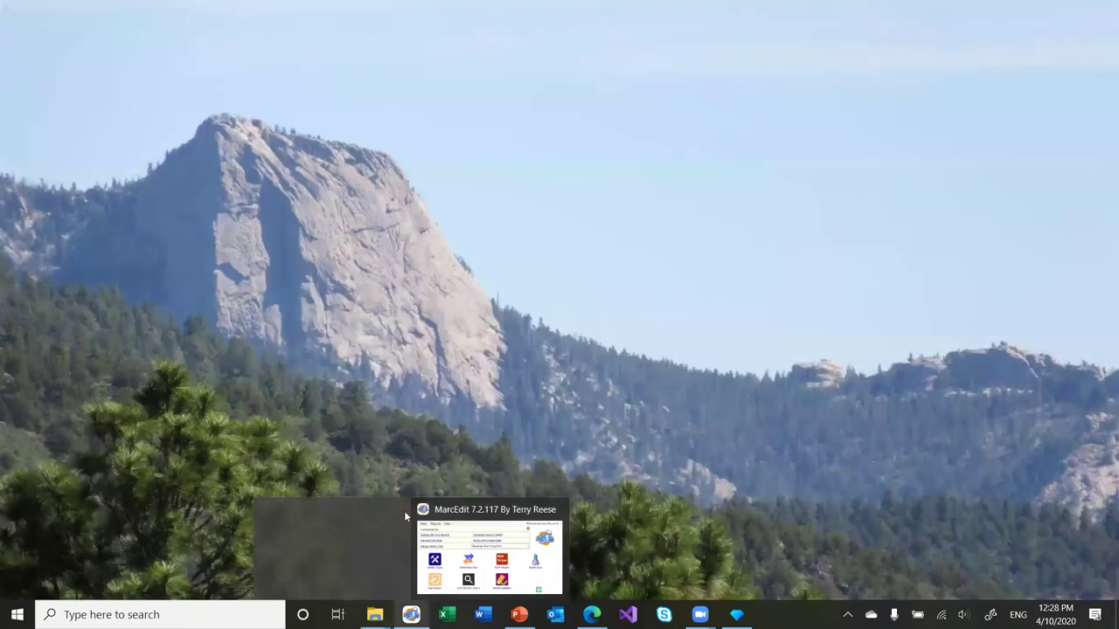
{"action": "left_click", "coordinate": [409, 551]}
{"action": "left_click", "coordinate": [238, 360]}
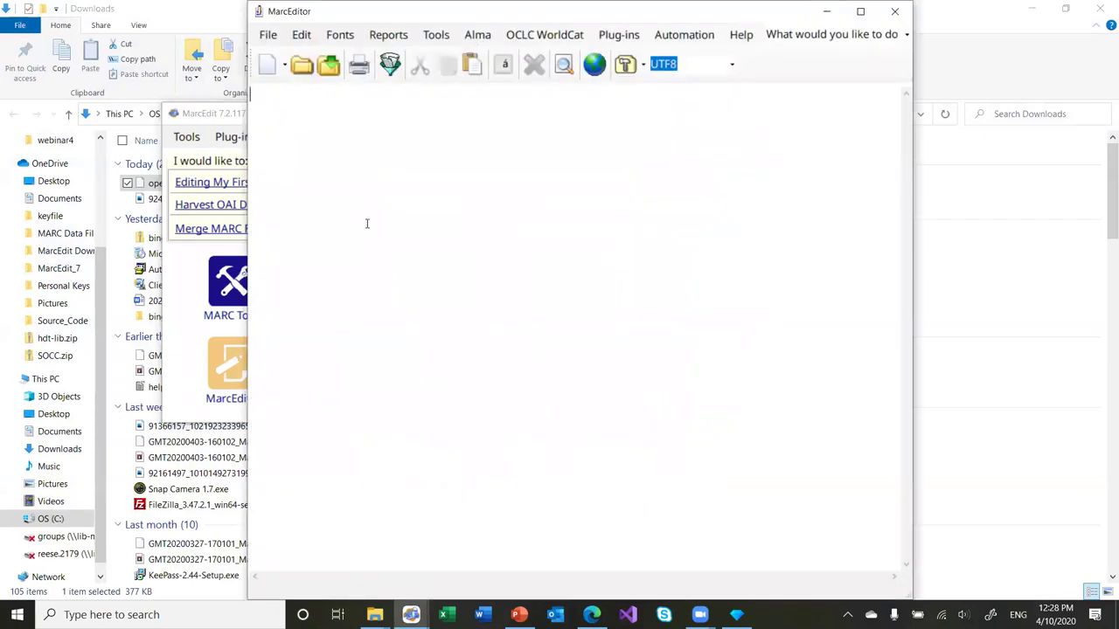
Import openrefine_export-tsv.tsv from the Downloads folder into MarcEditor with the OpenRefine import
{"action": "left_click", "coordinate": [267, 37]}
{"action": "mouse_move", "coordinate": [393, 195]}
{"action": "left_click", "coordinate": [486, 204]}
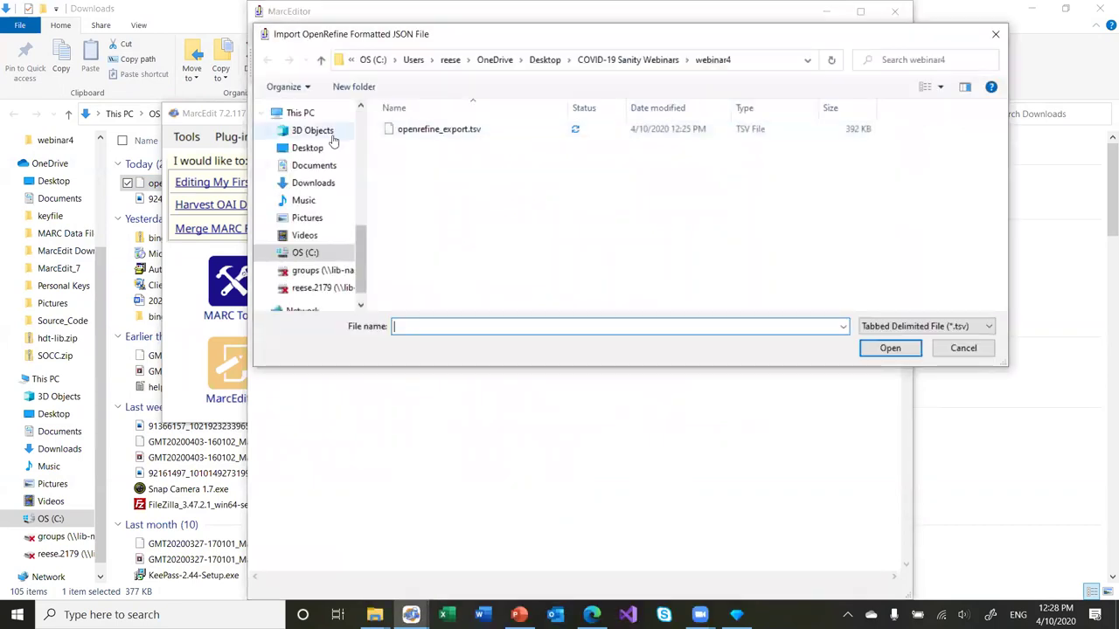
{"action": "left_click", "coordinate": [317, 184]}
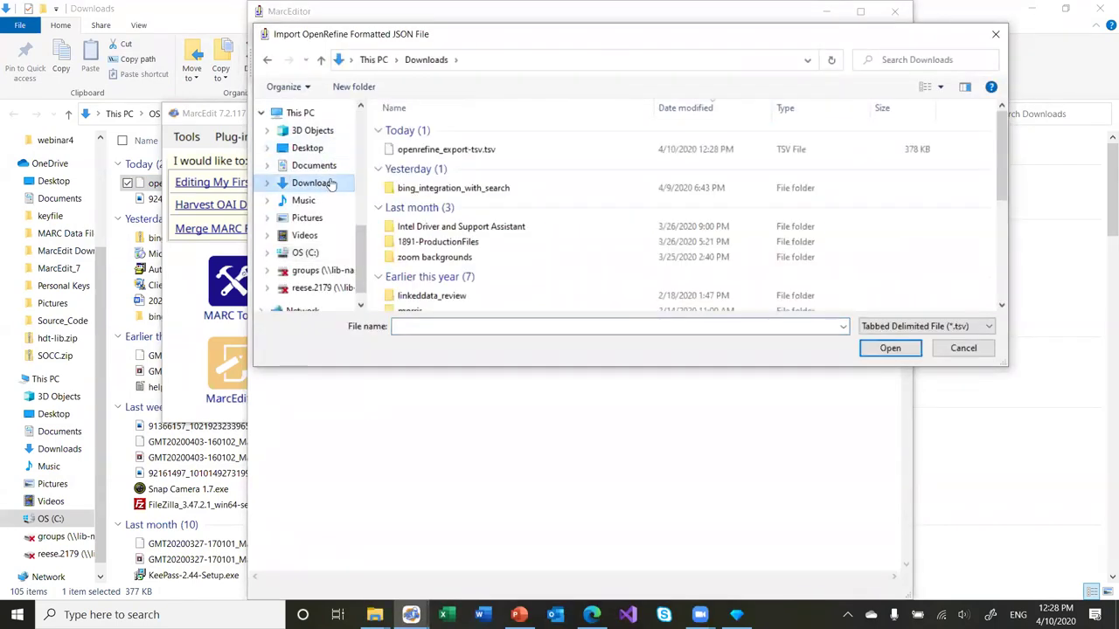
{"action": "double_click", "coordinate": [430, 151]}
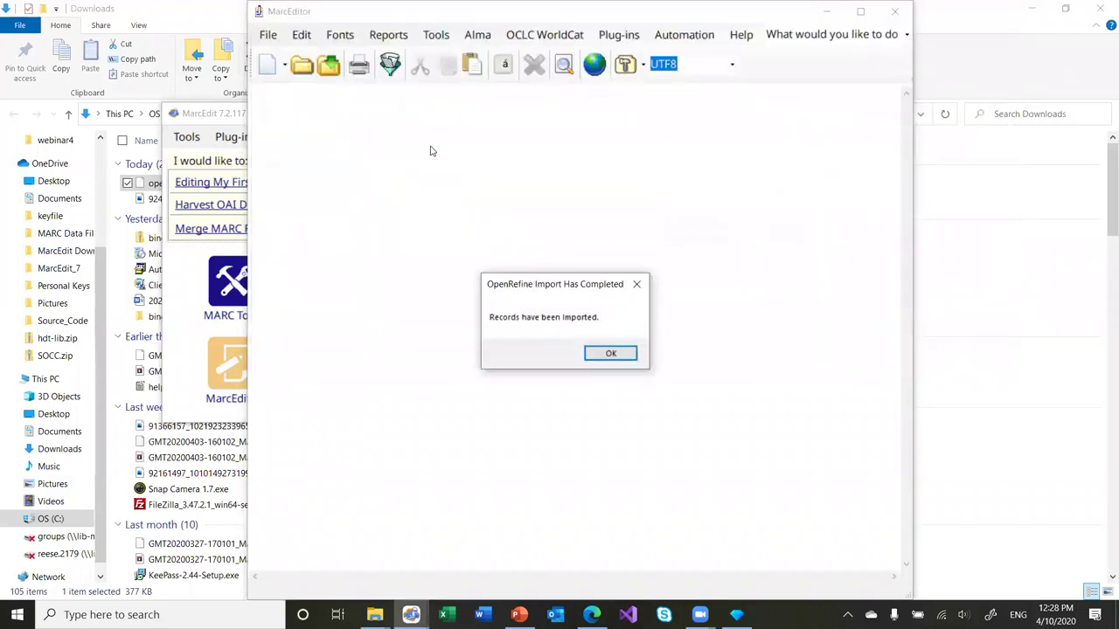
{"action": "left_click", "coordinate": [602, 358]}
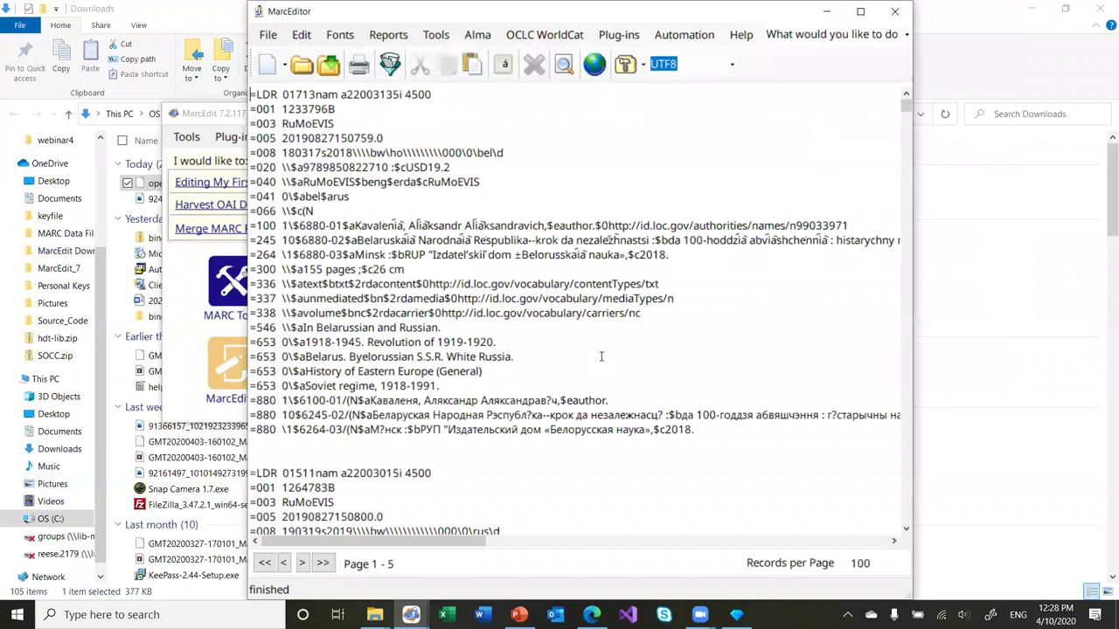
Close MarcEditor without saving the imported records and minimize the open File Explorer windows
{"action": "left_click", "coordinate": [284, 449]}
{"action": "left_click", "coordinate": [891, 19]}
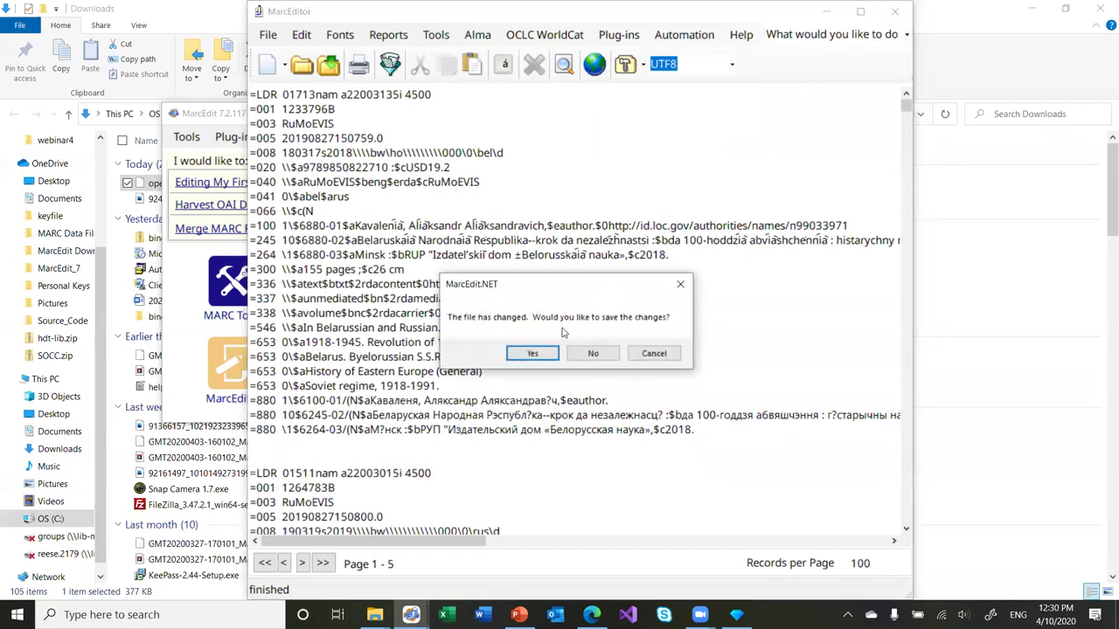
{"action": "left_click", "coordinate": [587, 354]}
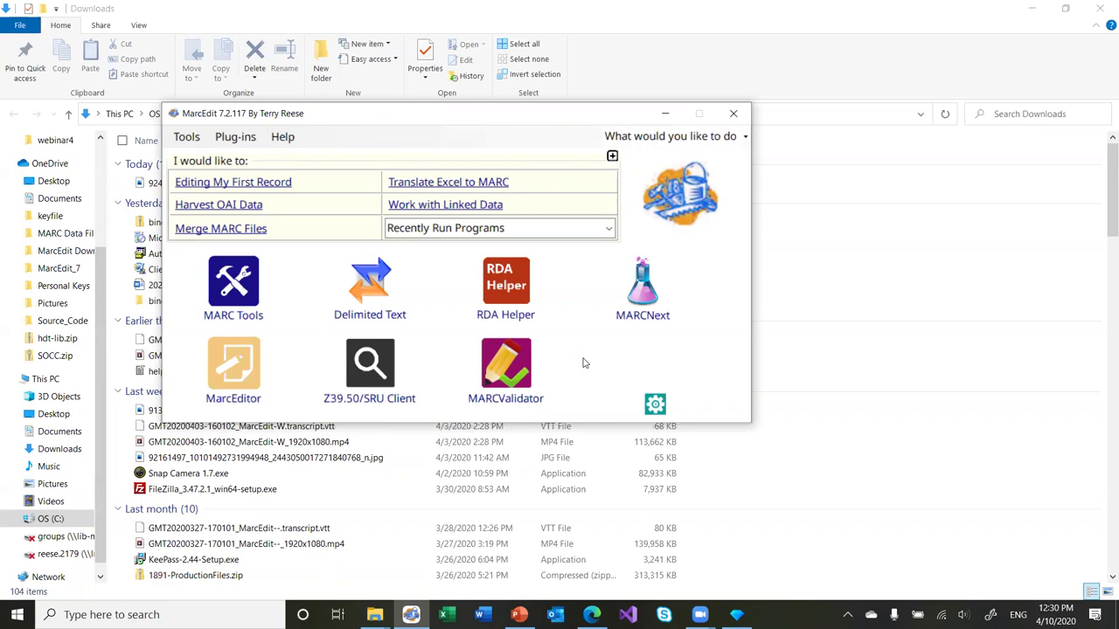
{"action": "left_click", "coordinate": [1022, 8]}
{"action": "left_click", "coordinate": [1023, 9]}
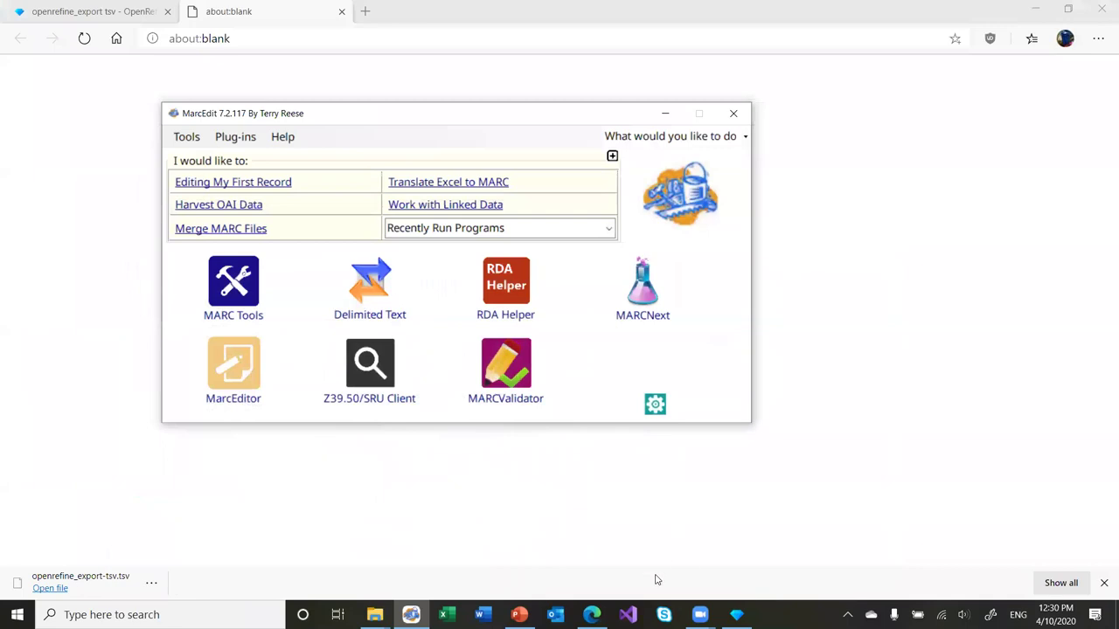
Switch to PowerPoint and present the slides from "MarcEdit has OpenRefine Options" through "Clustering Changes"
{"action": "key", "text": "alt+Tab"}
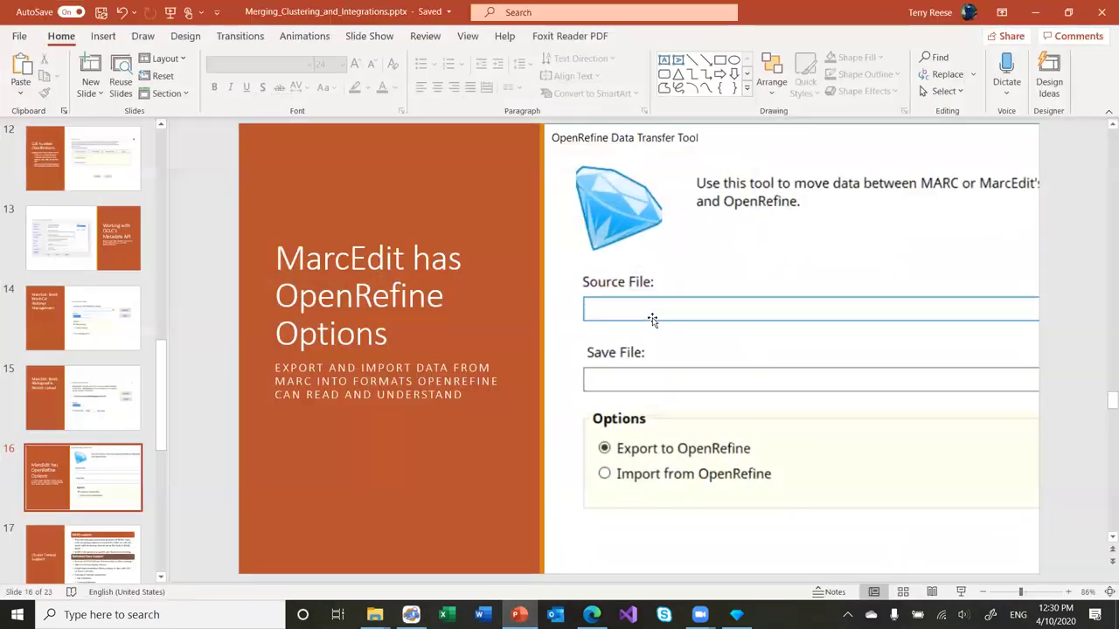
{"action": "left_click", "coordinate": [959, 593]}
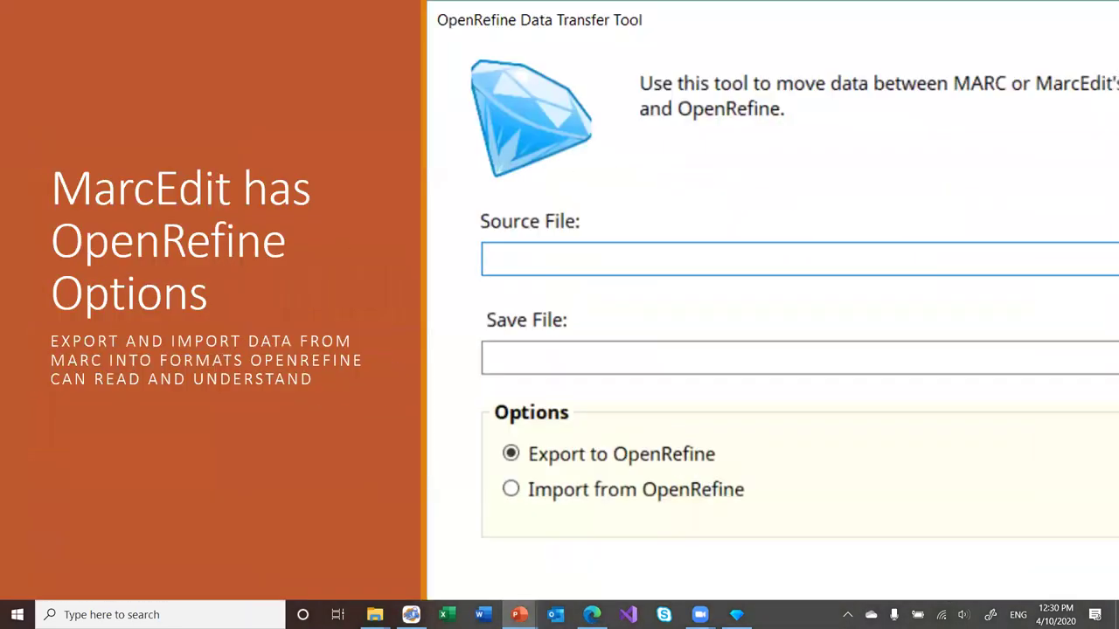
{"action": "key", "text": "Right"}
{"action": "key", "text": "Left"}
{"action": "key", "text": "Right"}
{"action": "key", "text": "Right"}
{"action": "key", "text": "Left"}
{"action": "key", "text": "Right"}
{"action": "key", "text": "Right"}
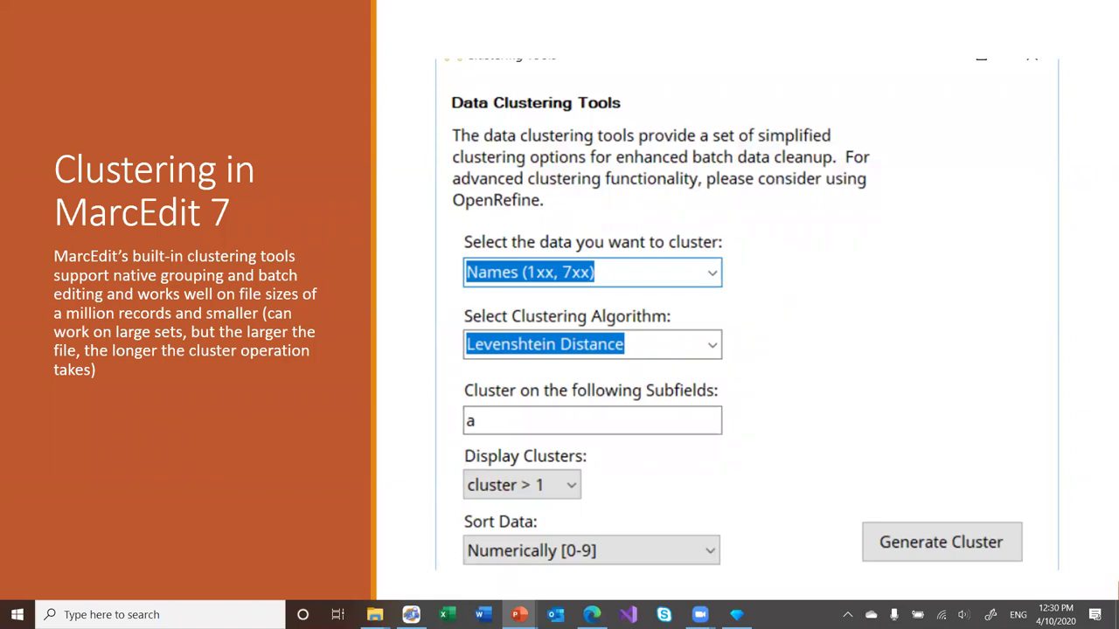
{"action": "key", "text": "Right"}
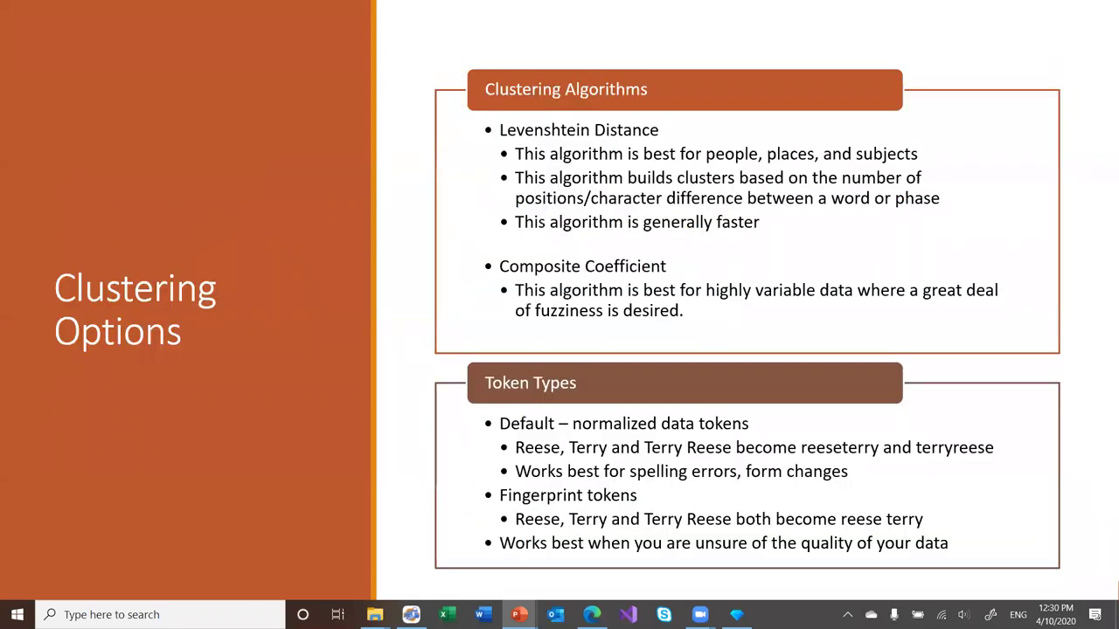
{"action": "key", "text": "Right"}
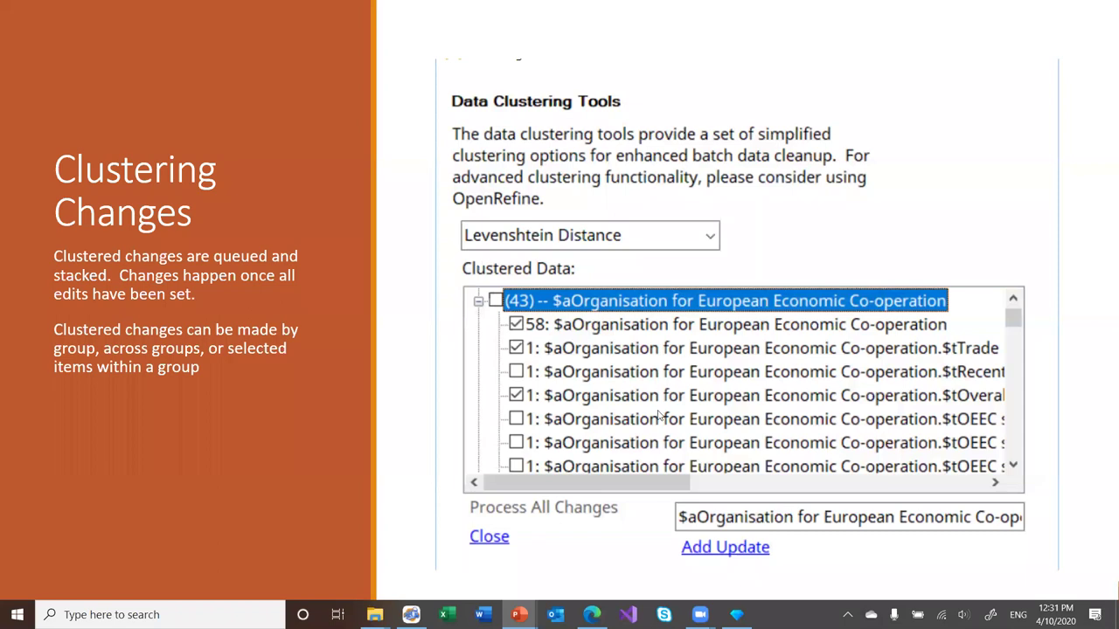
End the slide show, minimize PowerPoint, and find and open Cluster Data Tools in MarcEdit
{"action": "key", "text": "Escape"}
{"action": "left_click", "coordinate": [1040, 16]}
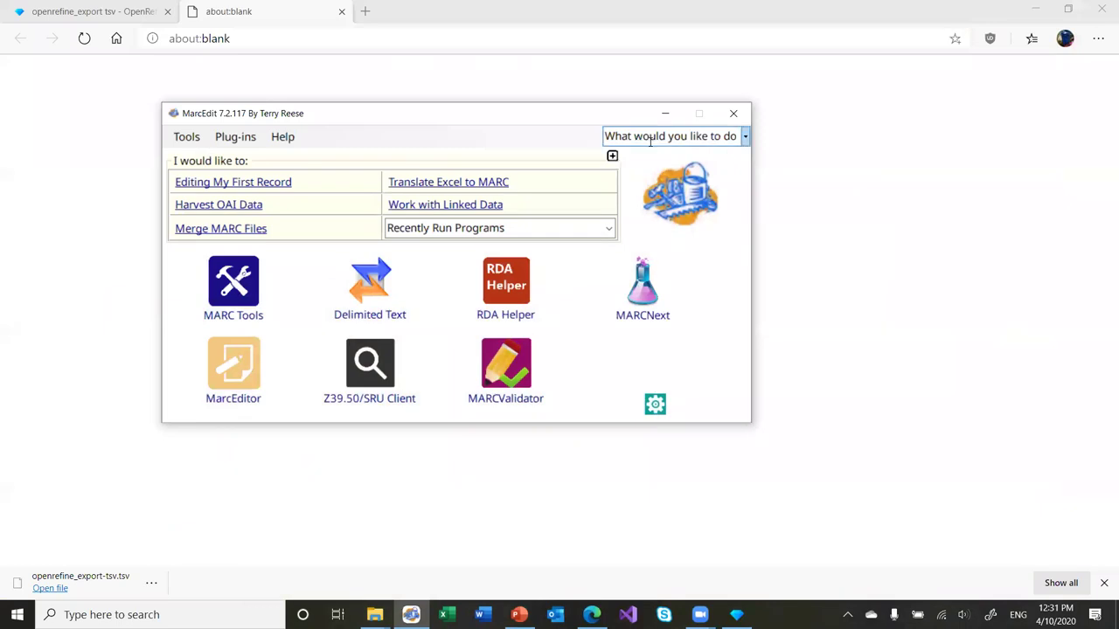
{"action": "left_click", "coordinate": [650, 140]}
{"action": "type", "text": "clu"}
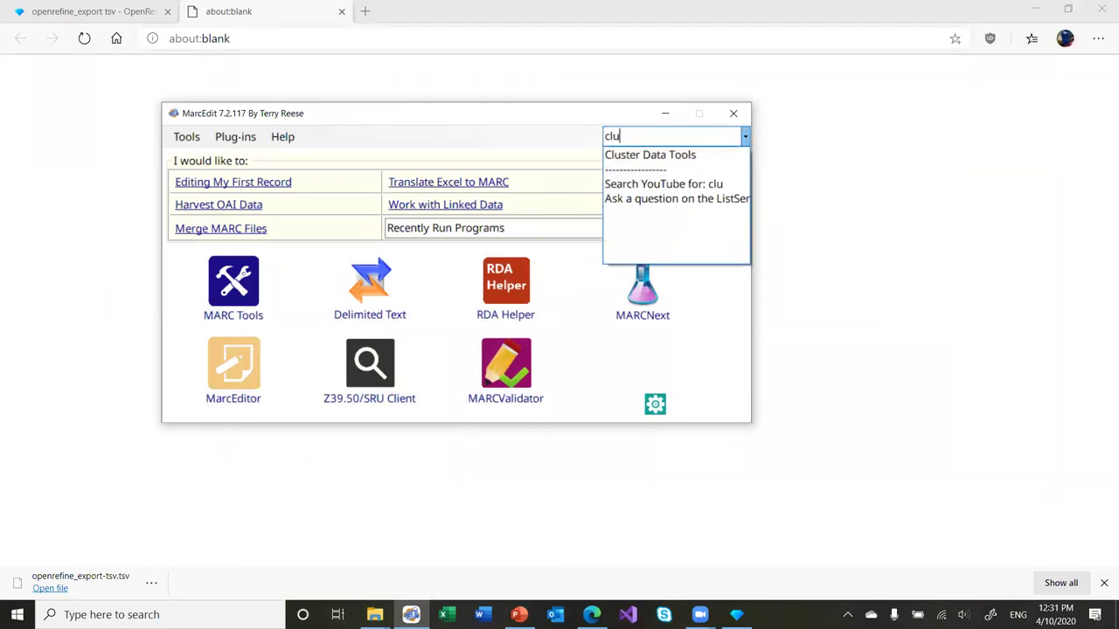
{"action": "key", "text": "Down"}
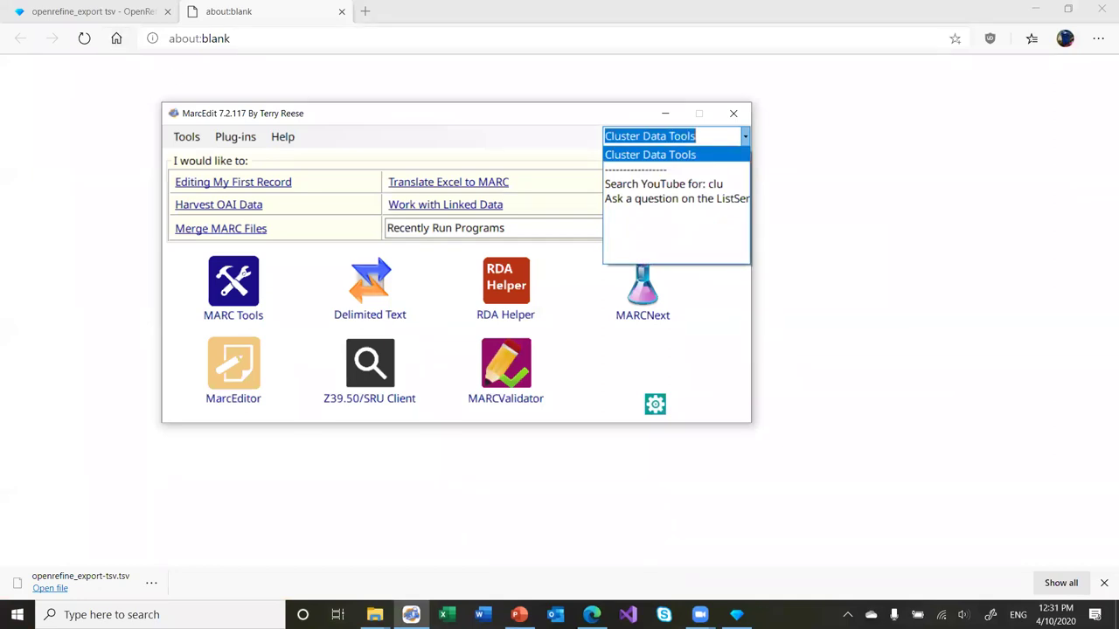
{"action": "key", "text": "Return"}
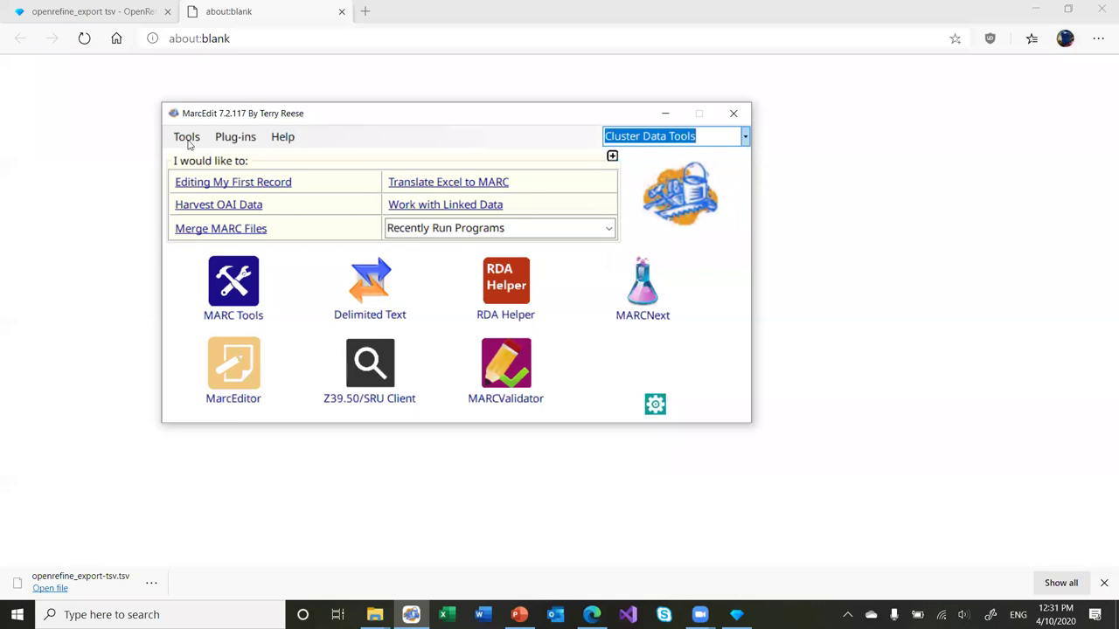
{"action": "left_click", "coordinate": [186, 138]}
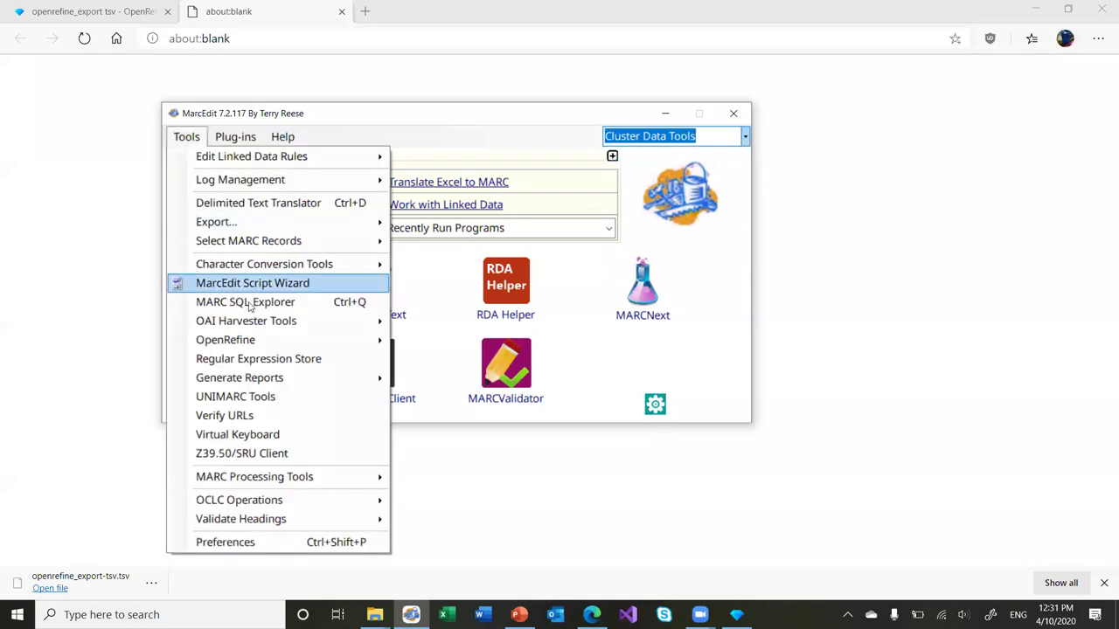
{"action": "mouse_move", "coordinate": [284, 488]}
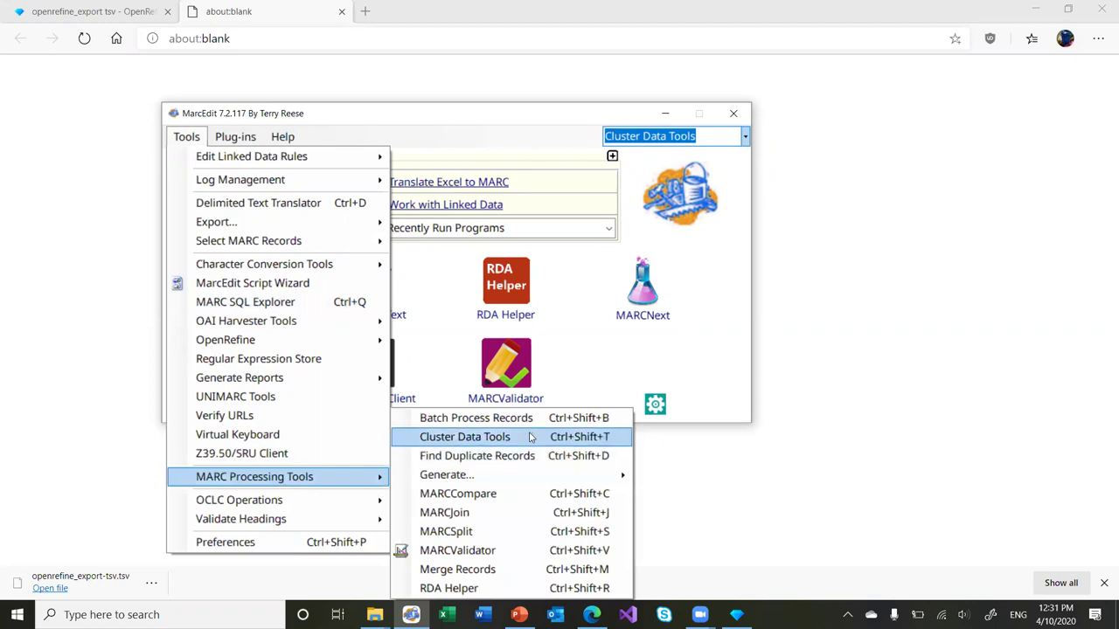
{"action": "left_click", "coordinate": [530, 437]}
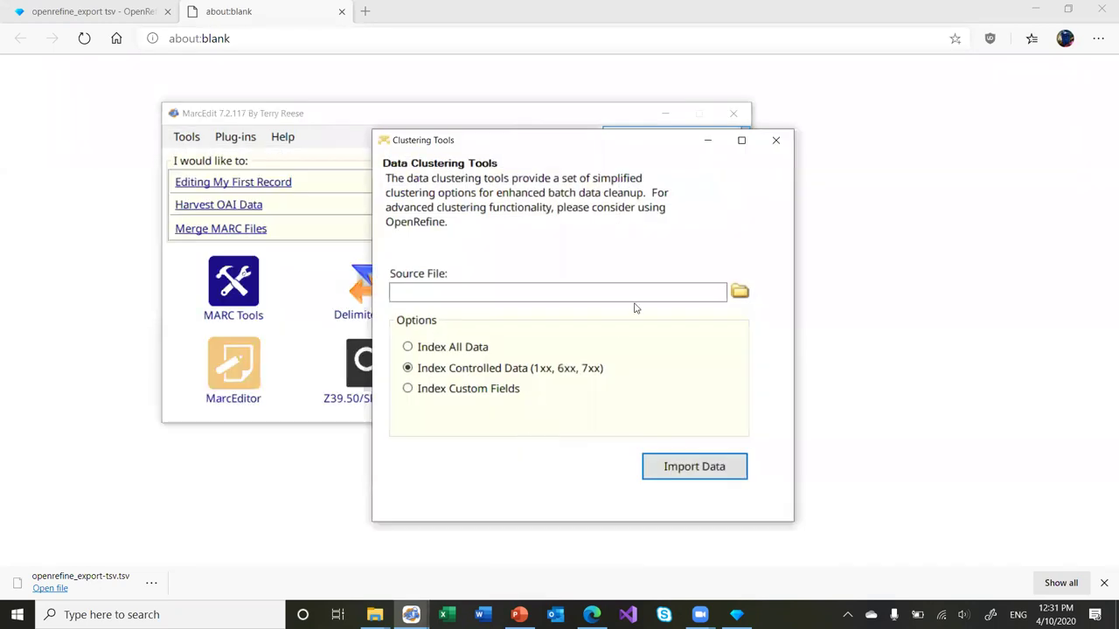
Try to import clustering_example.mrk from the webinar4 folder for clustering with Index Controlled Data (1xx, 6xx, 7xx)
{"action": "left_click", "coordinate": [740, 291]}
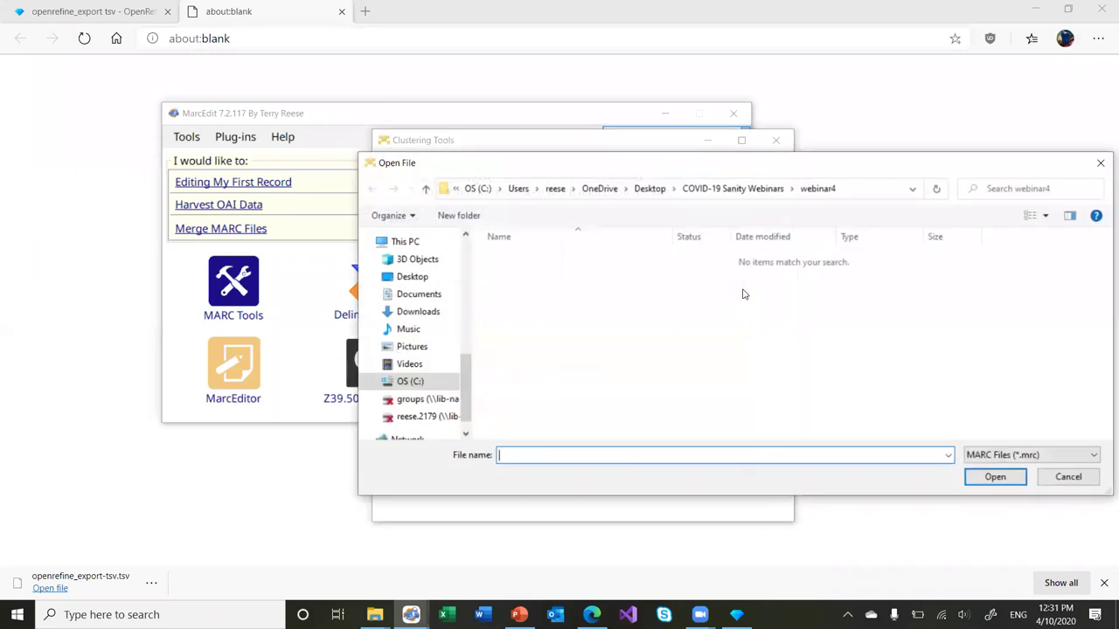
{"action": "left_click", "coordinate": [986, 455]}
{"action": "left_click", "coordinate": [996, 476]}
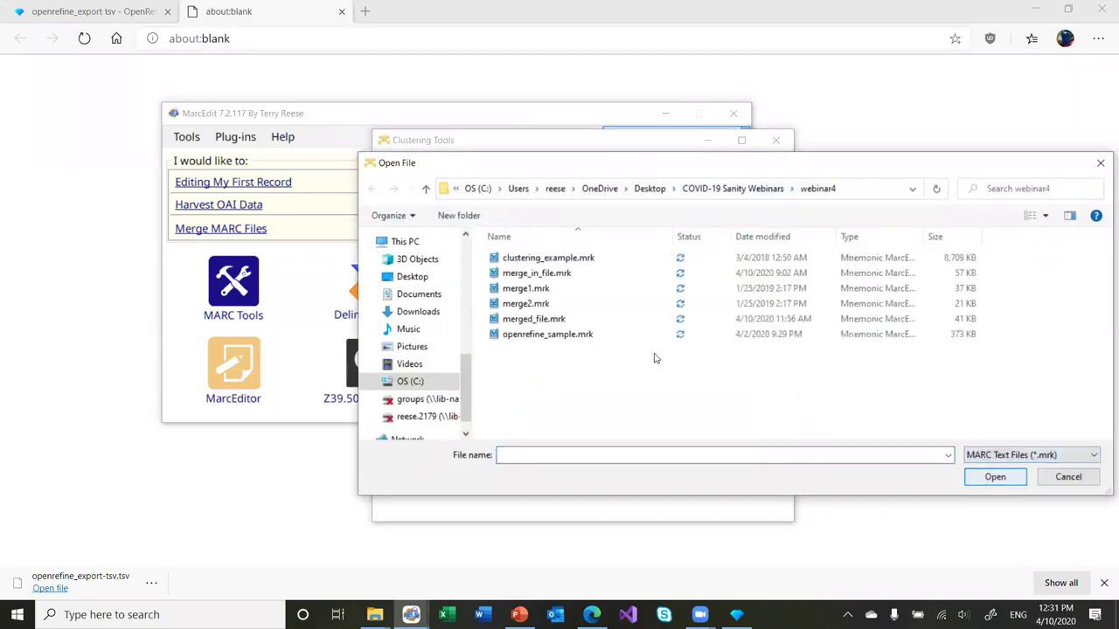
{"action": "double_click", "coordinate": [570, 257]}
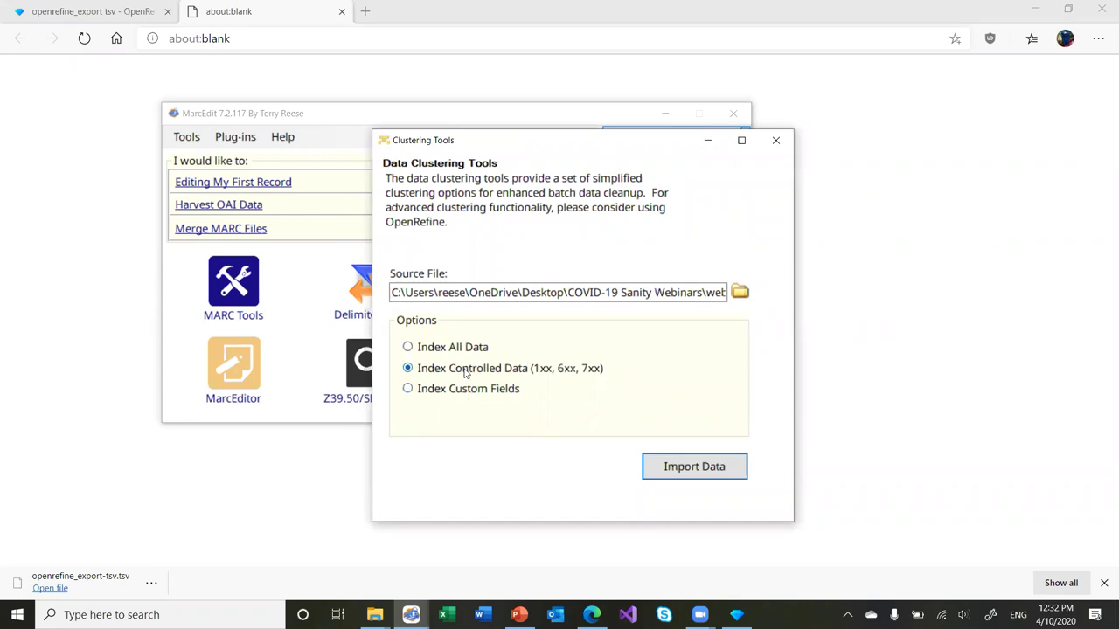
{"action": "left_click", "coordinate": [695, 464]}
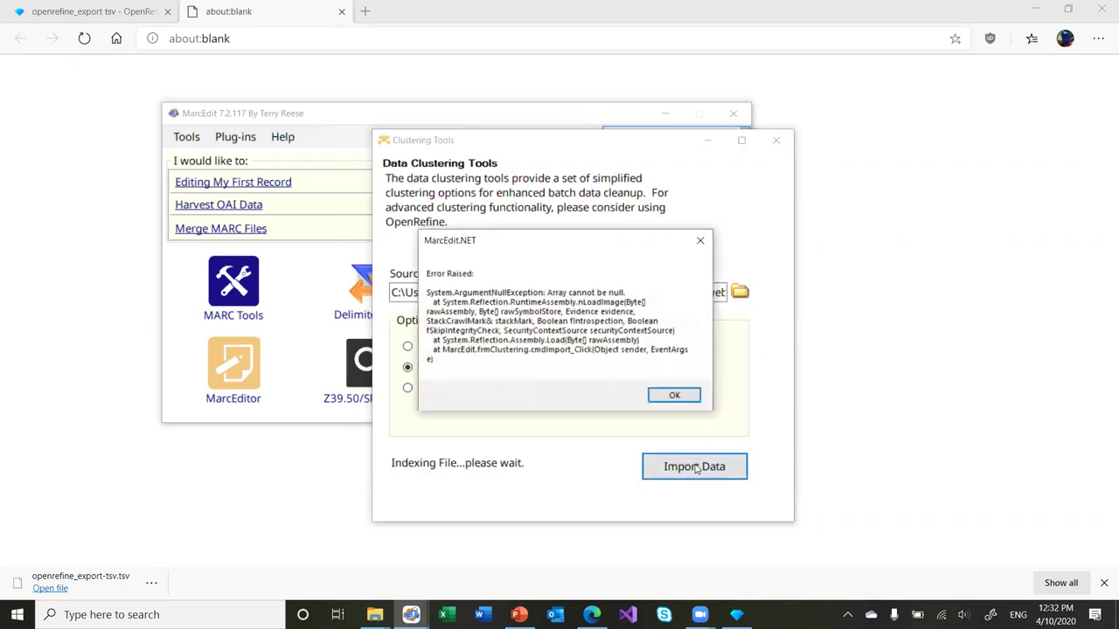
{"action": "left_click", "coordinate": [679, 399]}
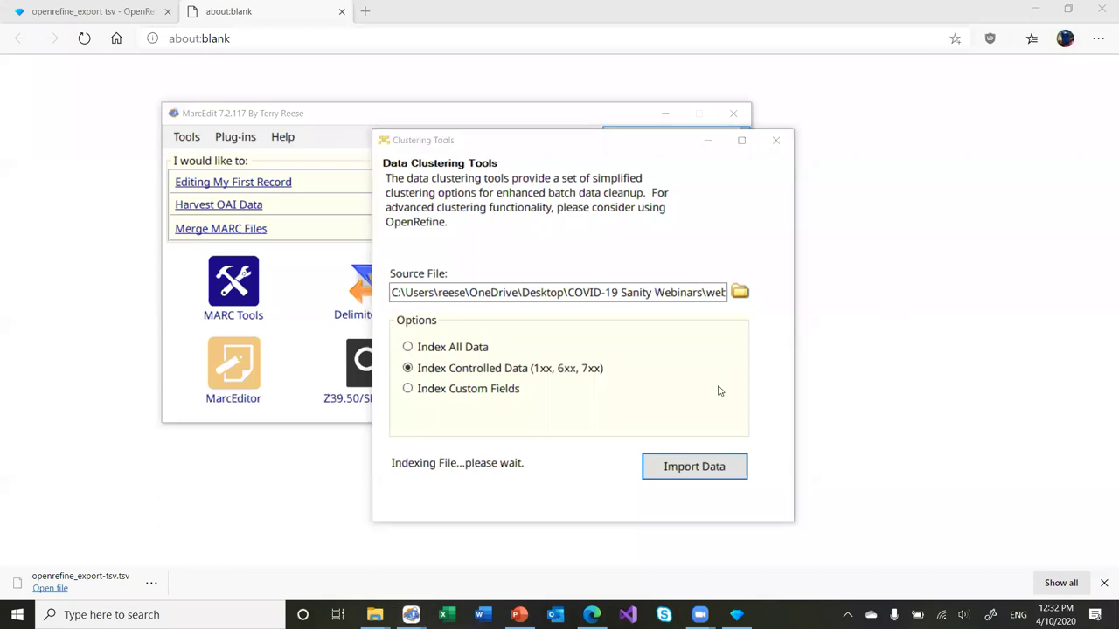
Close Clustering Tools and MarcEdit, minimize the browser, and select the "Additional Clustering Enhancements" slide in PowerPoint
{"action": "left_click", "coordinate": [775, 140]}
{"action": "left_click", "coordinate": [734, 116]}
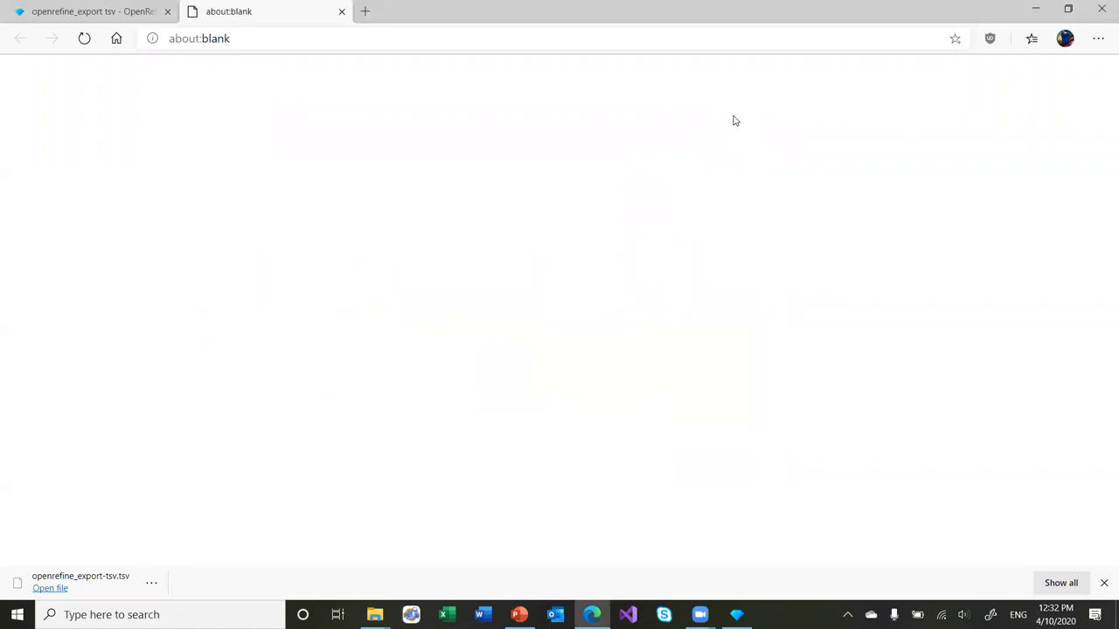
{"action": "left_click", "coordinate": [1036, 9]}
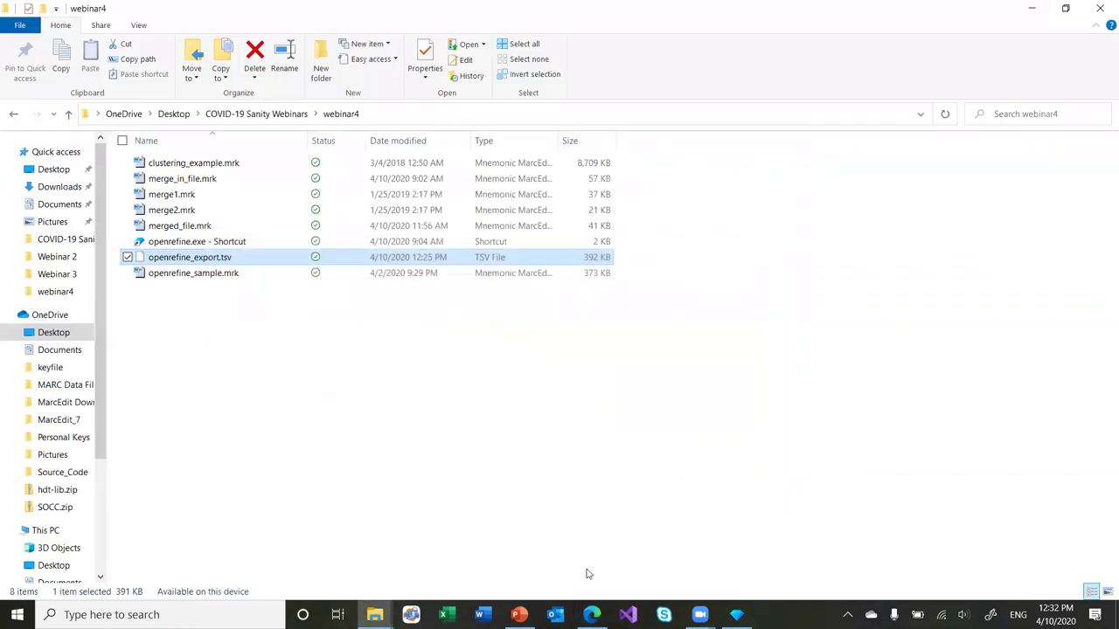
{"action": "left_click", "coordinate": [519, 615]}
{"action": "left_click", "coordinate": [83, 550]}
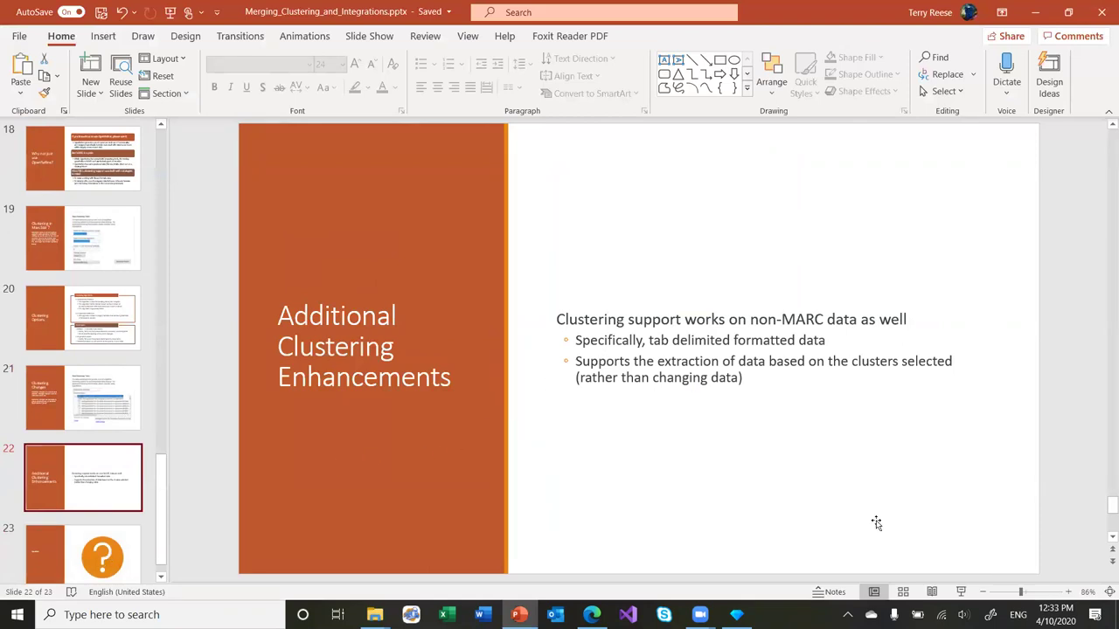
Present the clustering slides again in the slide show, ending on the Questions slide
{"action": "left_click", "coordinate": [960, 592]}
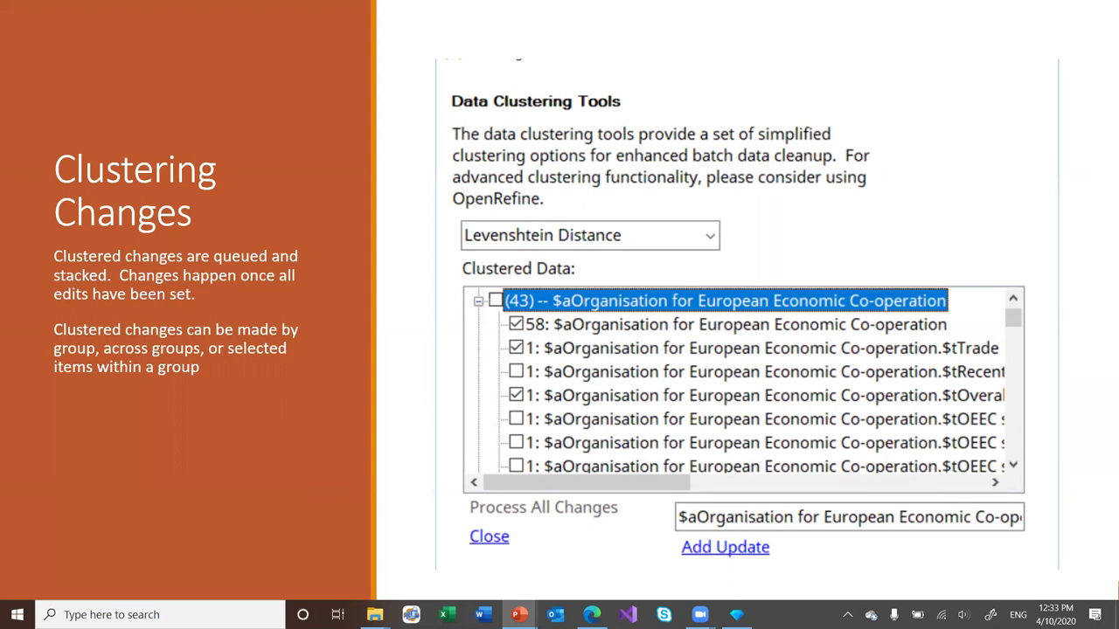
{"action": "key", "text": "Right"}
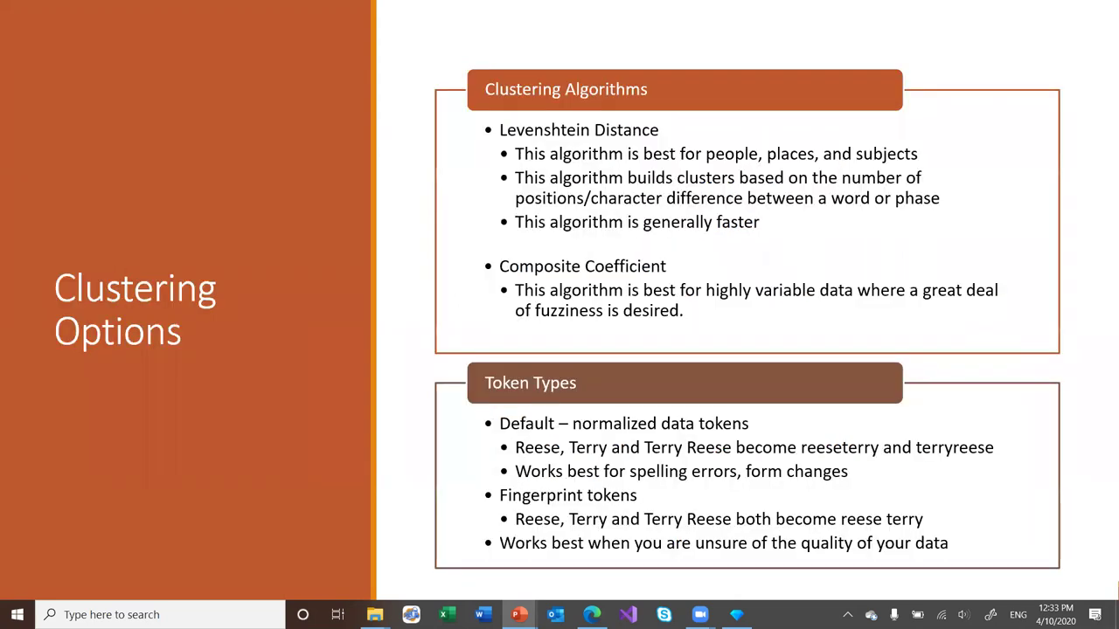
{"action": "key", "text": "Right"}
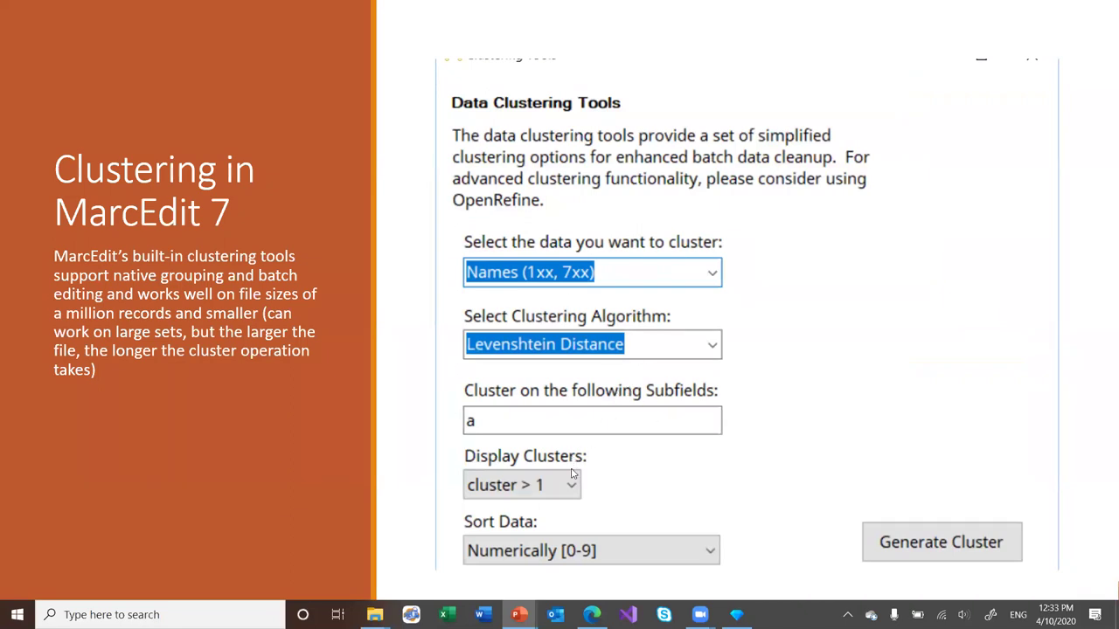
{"action": "key", "text": "Right"}
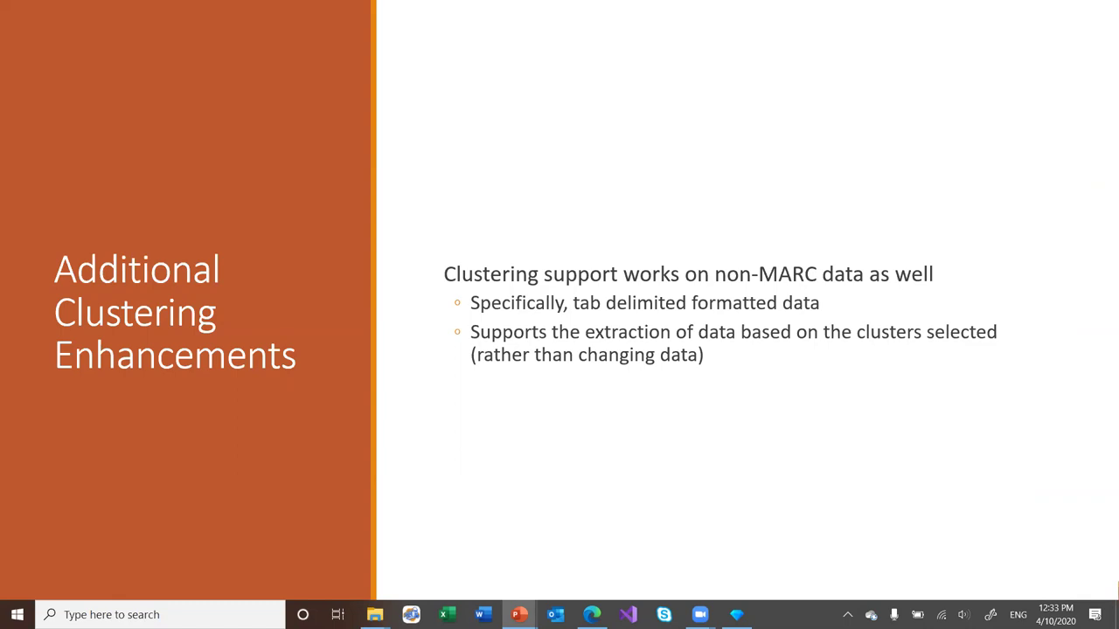
{"action": "key", "text": "Right"}
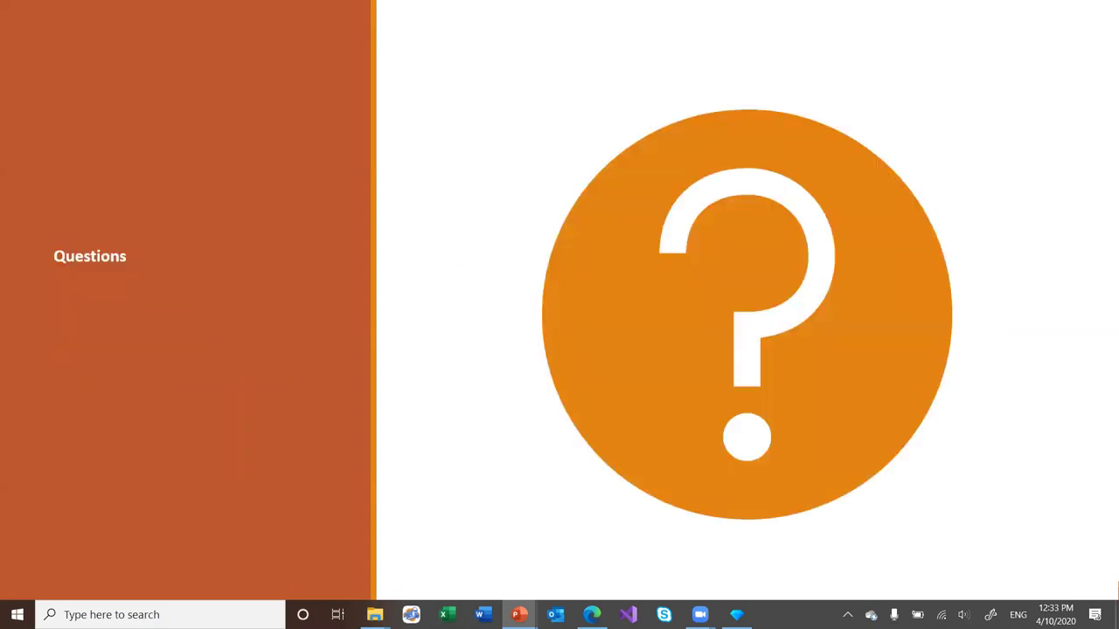